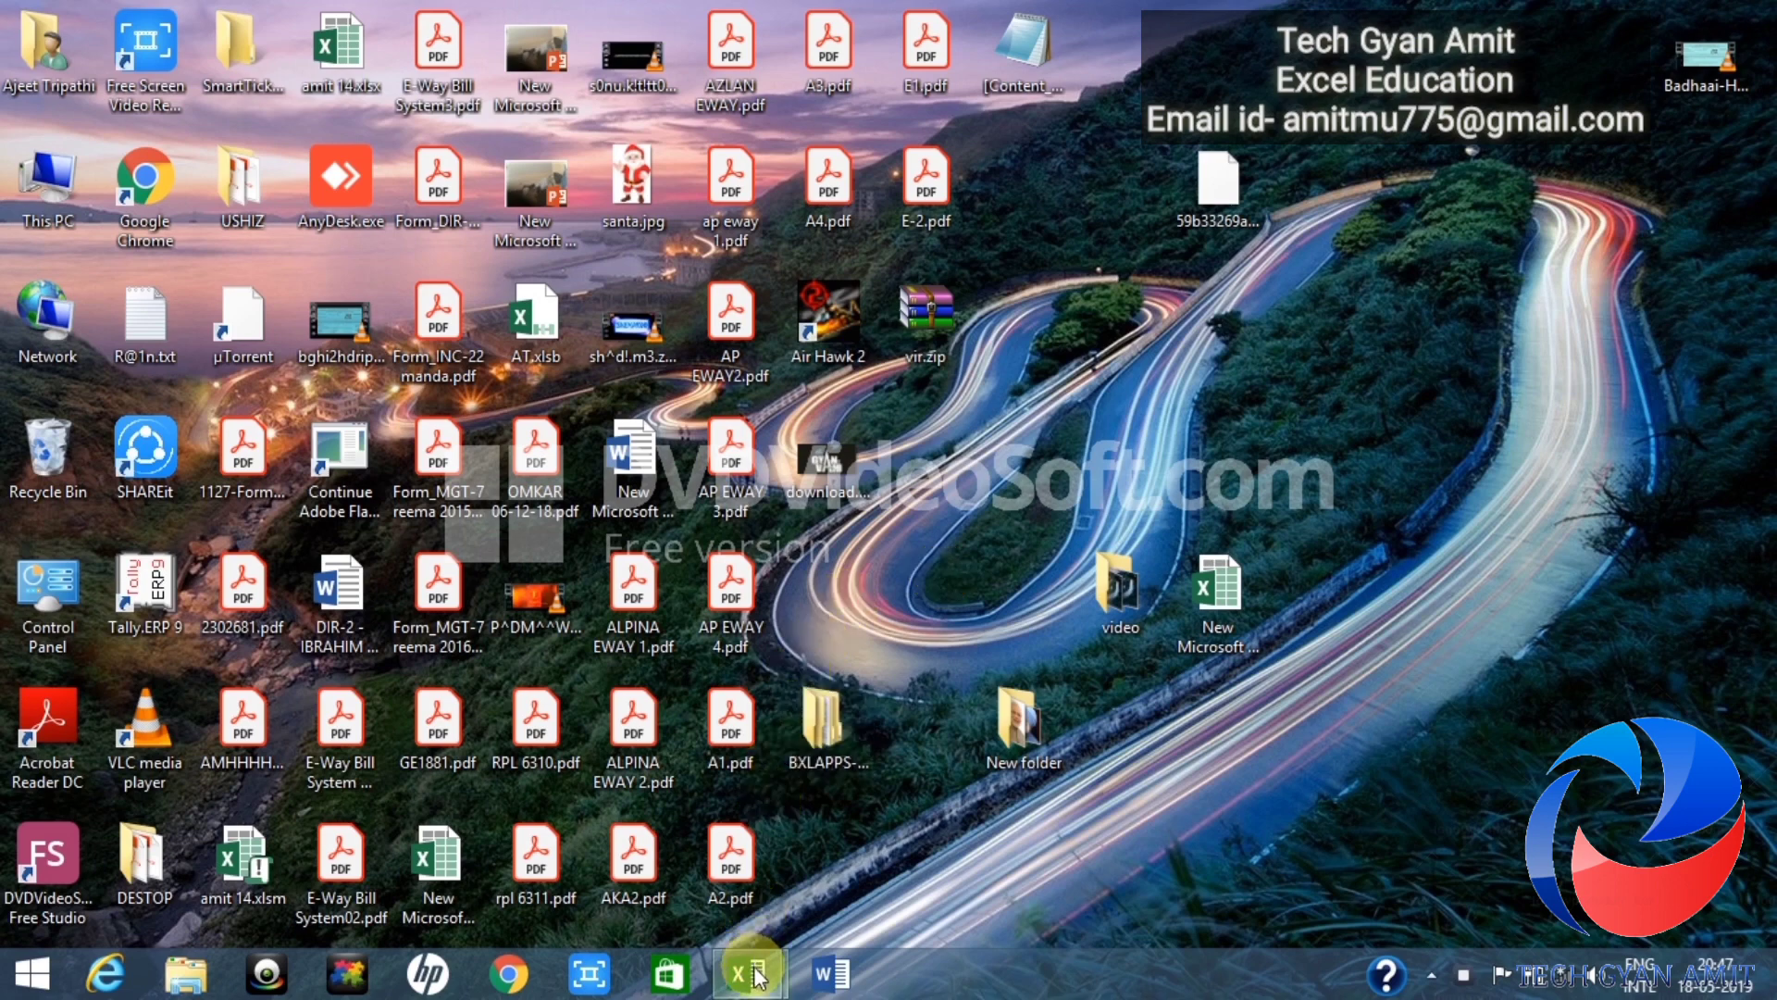
Step: Switch to the AT.xlsb workbook in Excel and review the source data on Sheet1 and the report on Sheet2
mouse_move(754, 974)
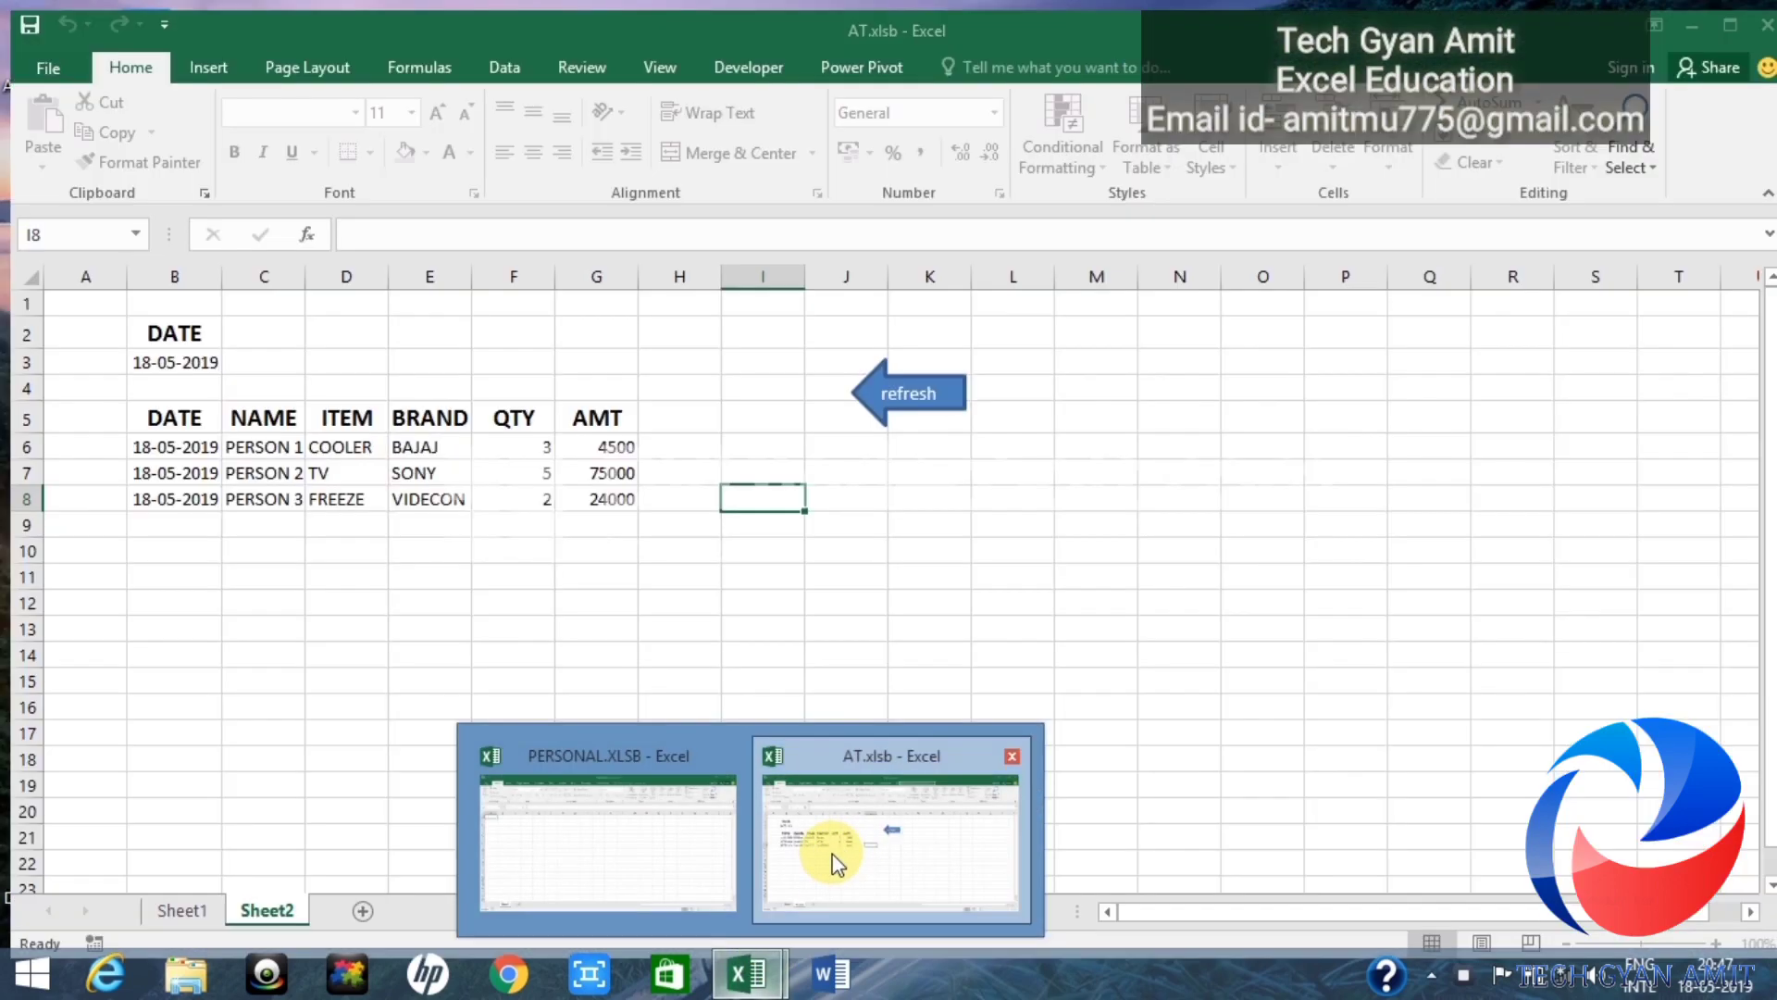
click(821, 847)
click(171, 899)
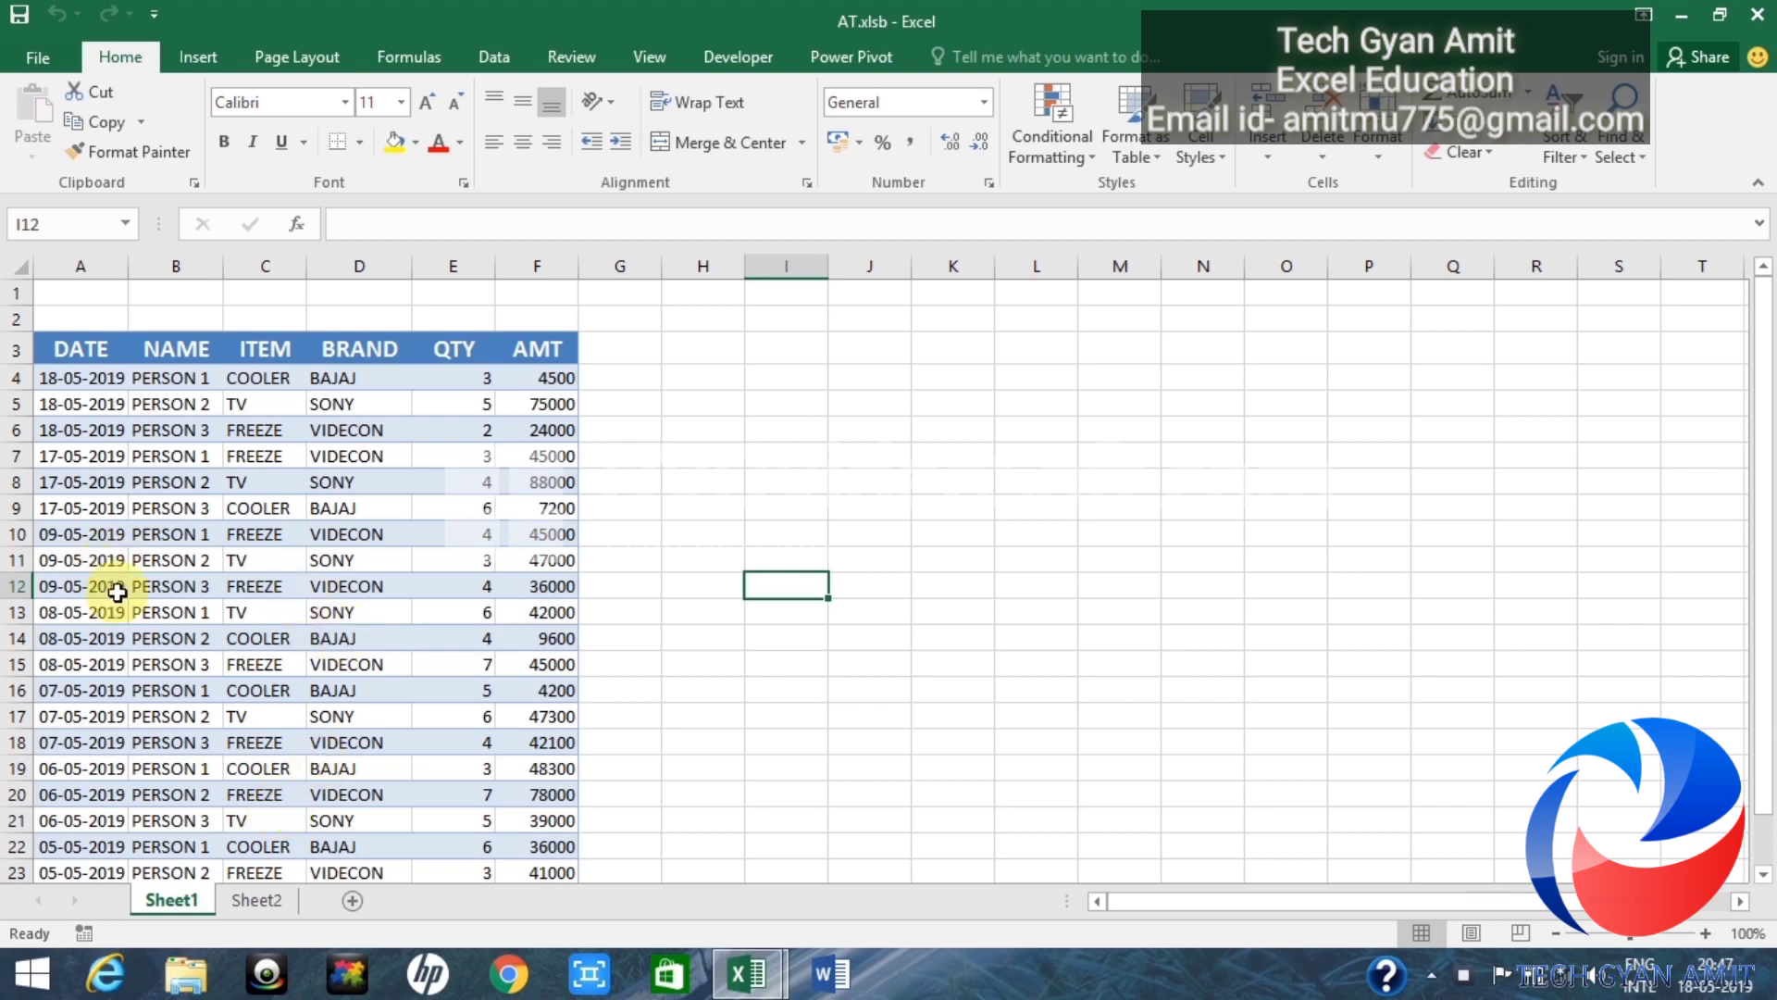
click(256, 900)
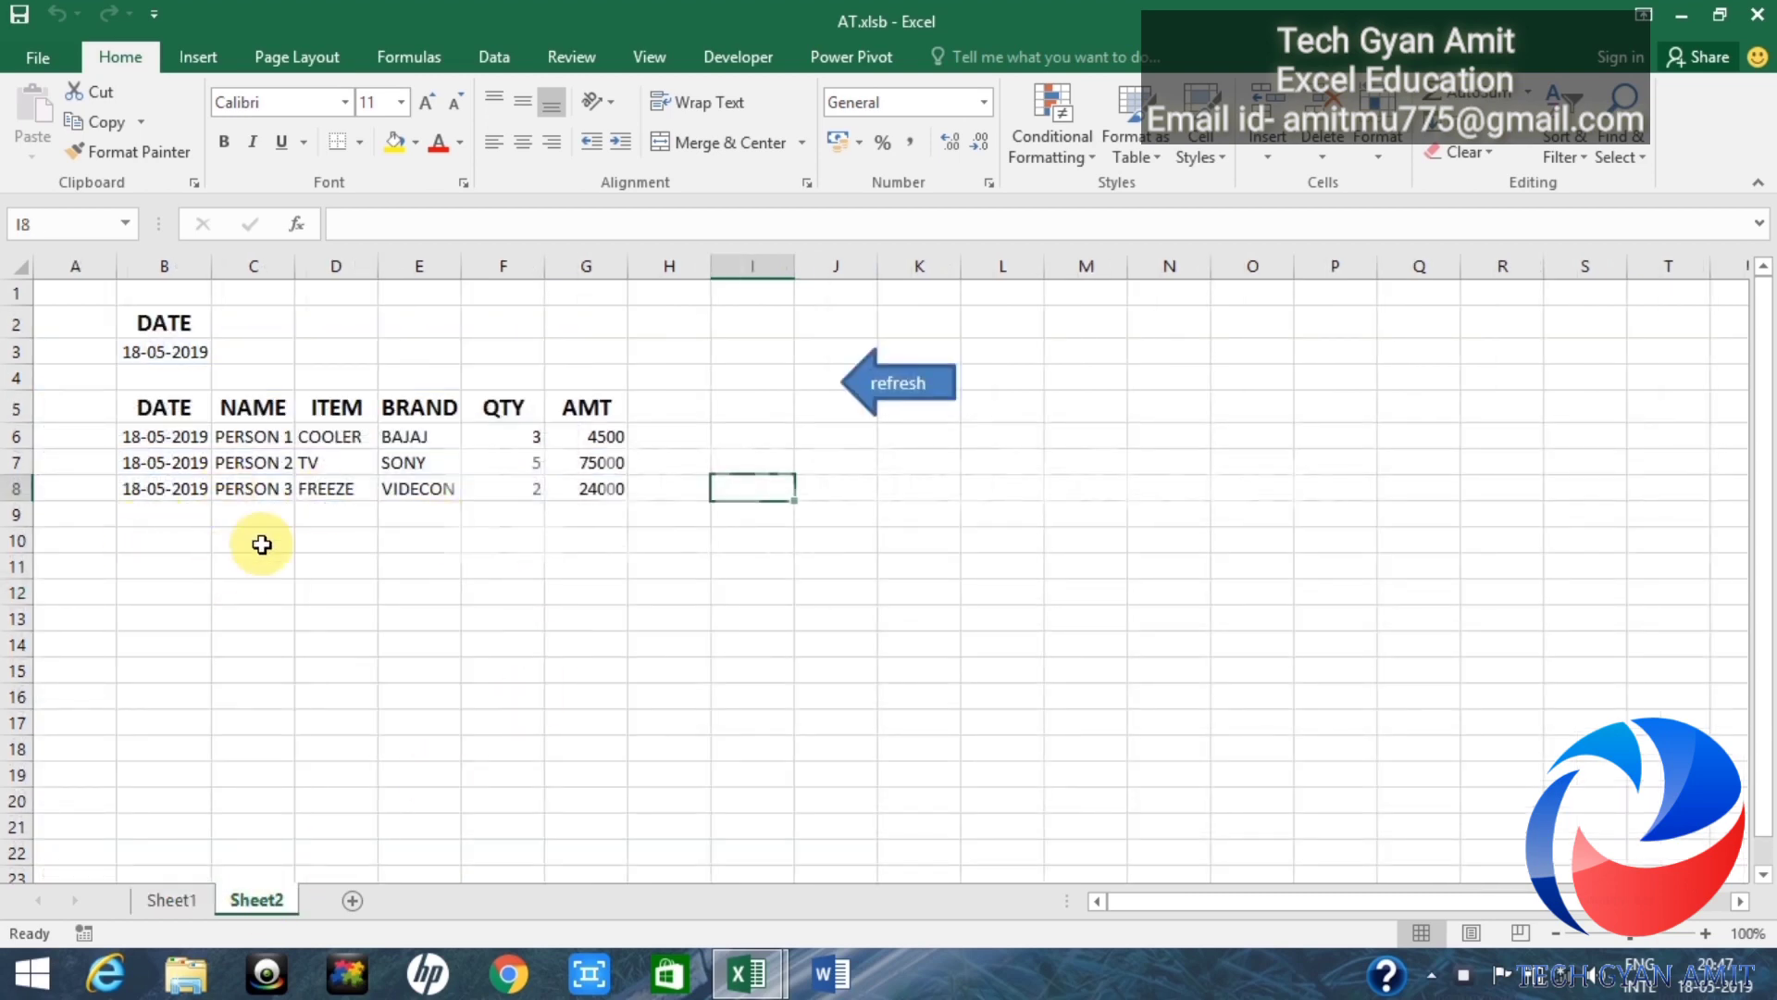
Step: Change the date formula in Sheet2 cell B3 to =TODAY()-1 and refresh the report with the refresh arrow
click(177, 350)
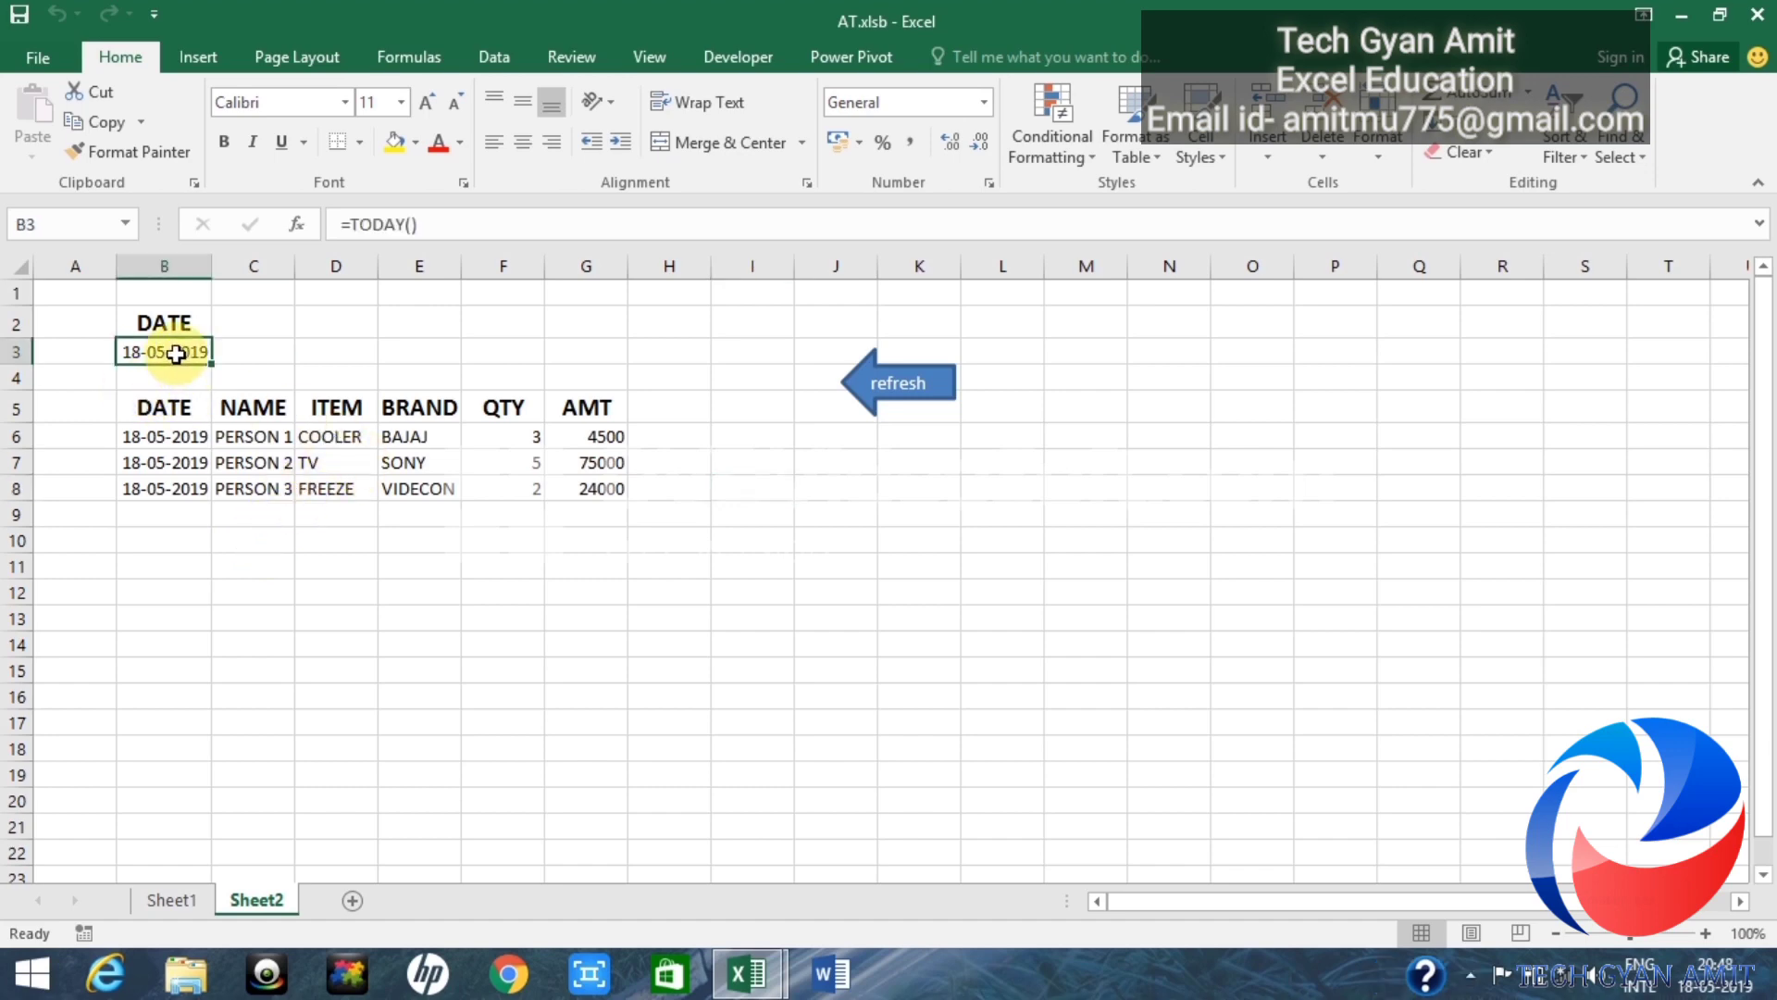
click(446, 225)
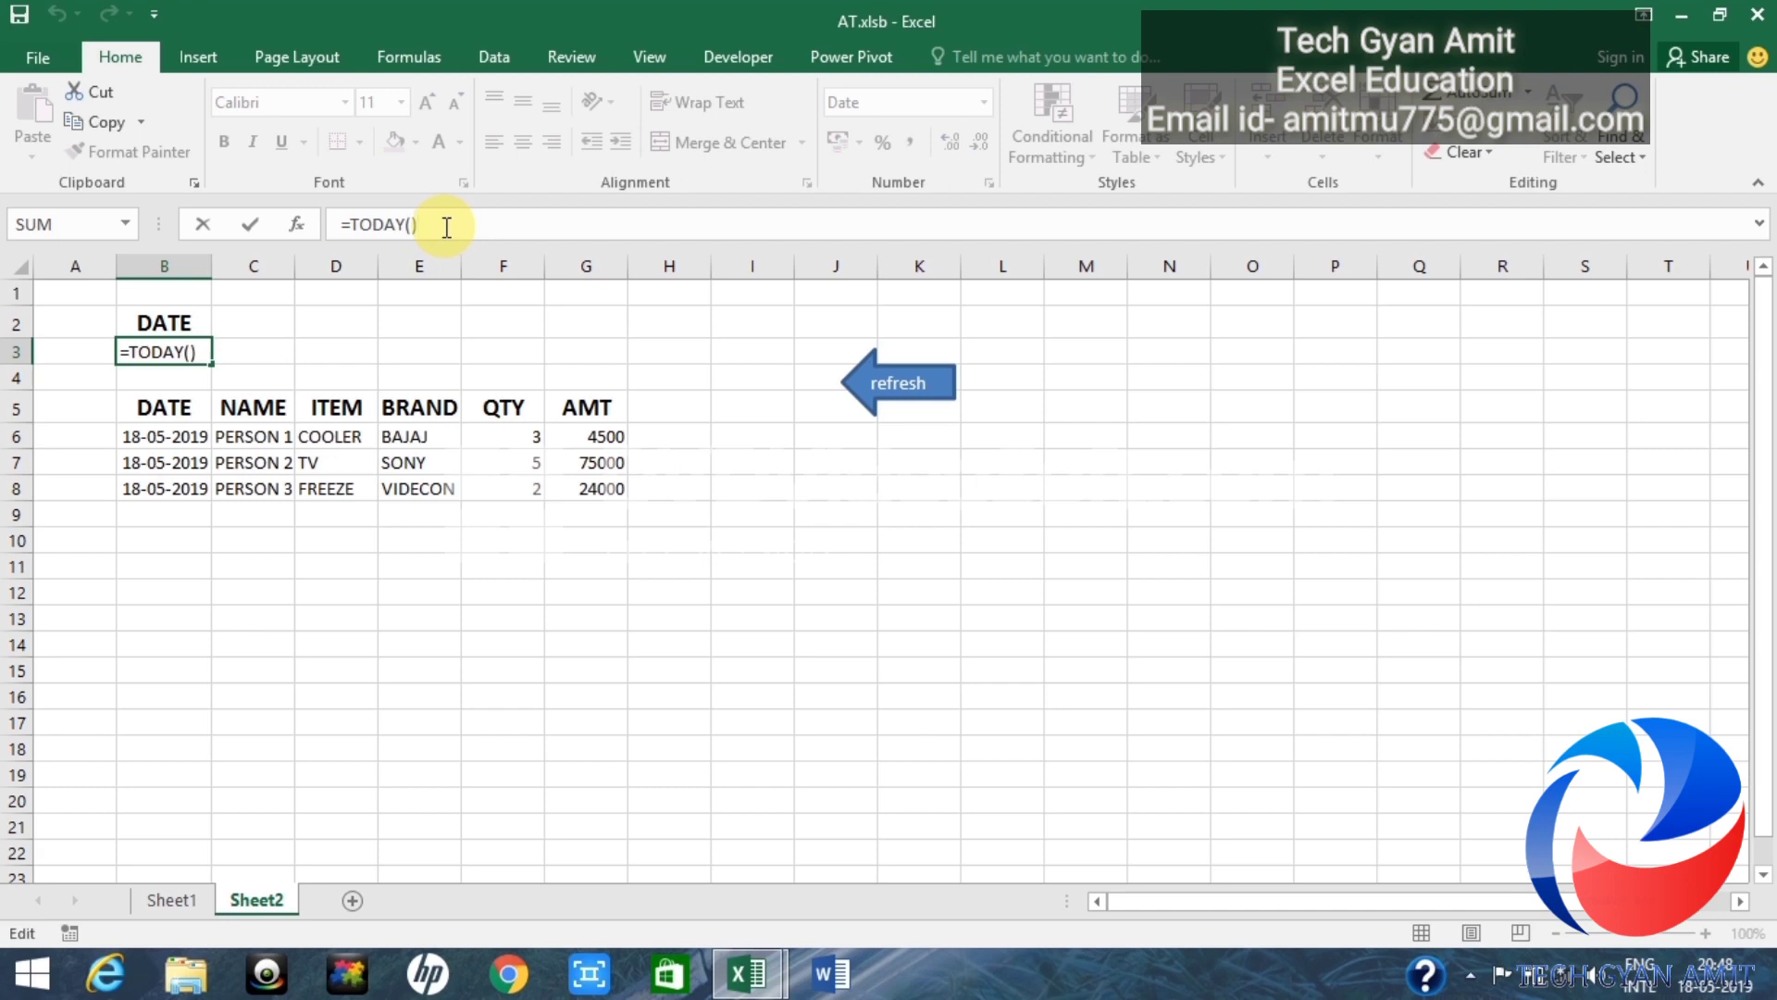
text(-1)
key(Return)
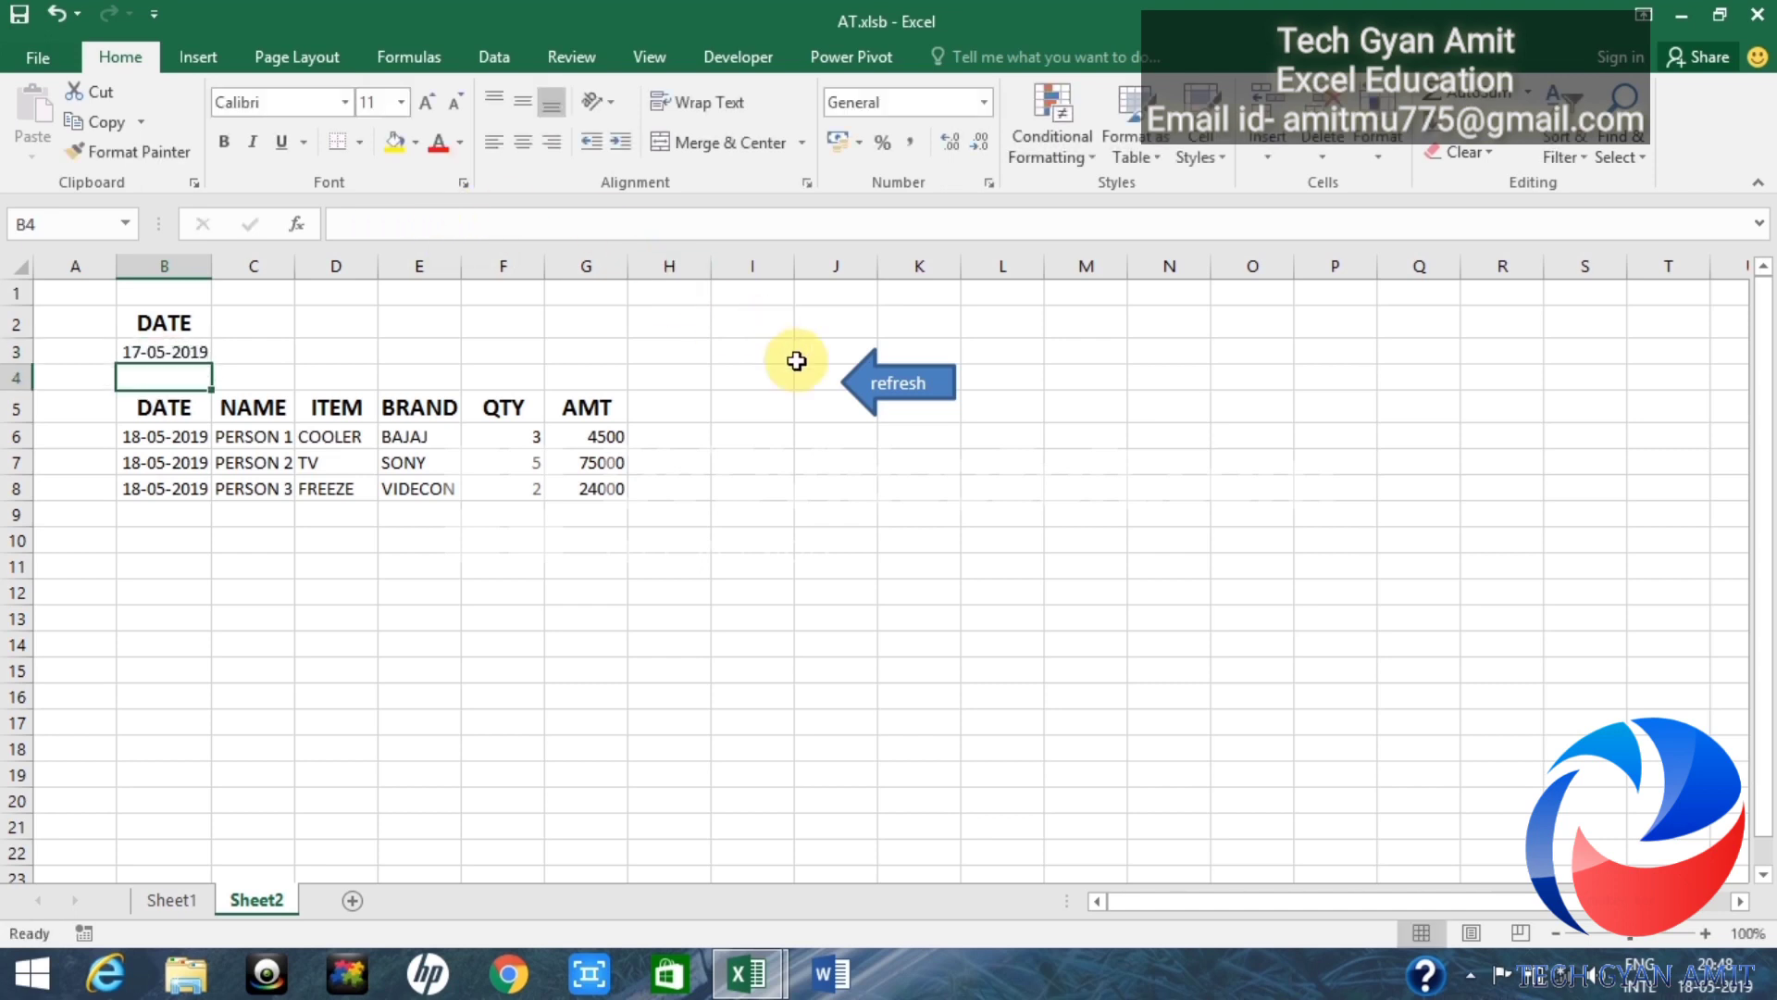
click(884, 396)
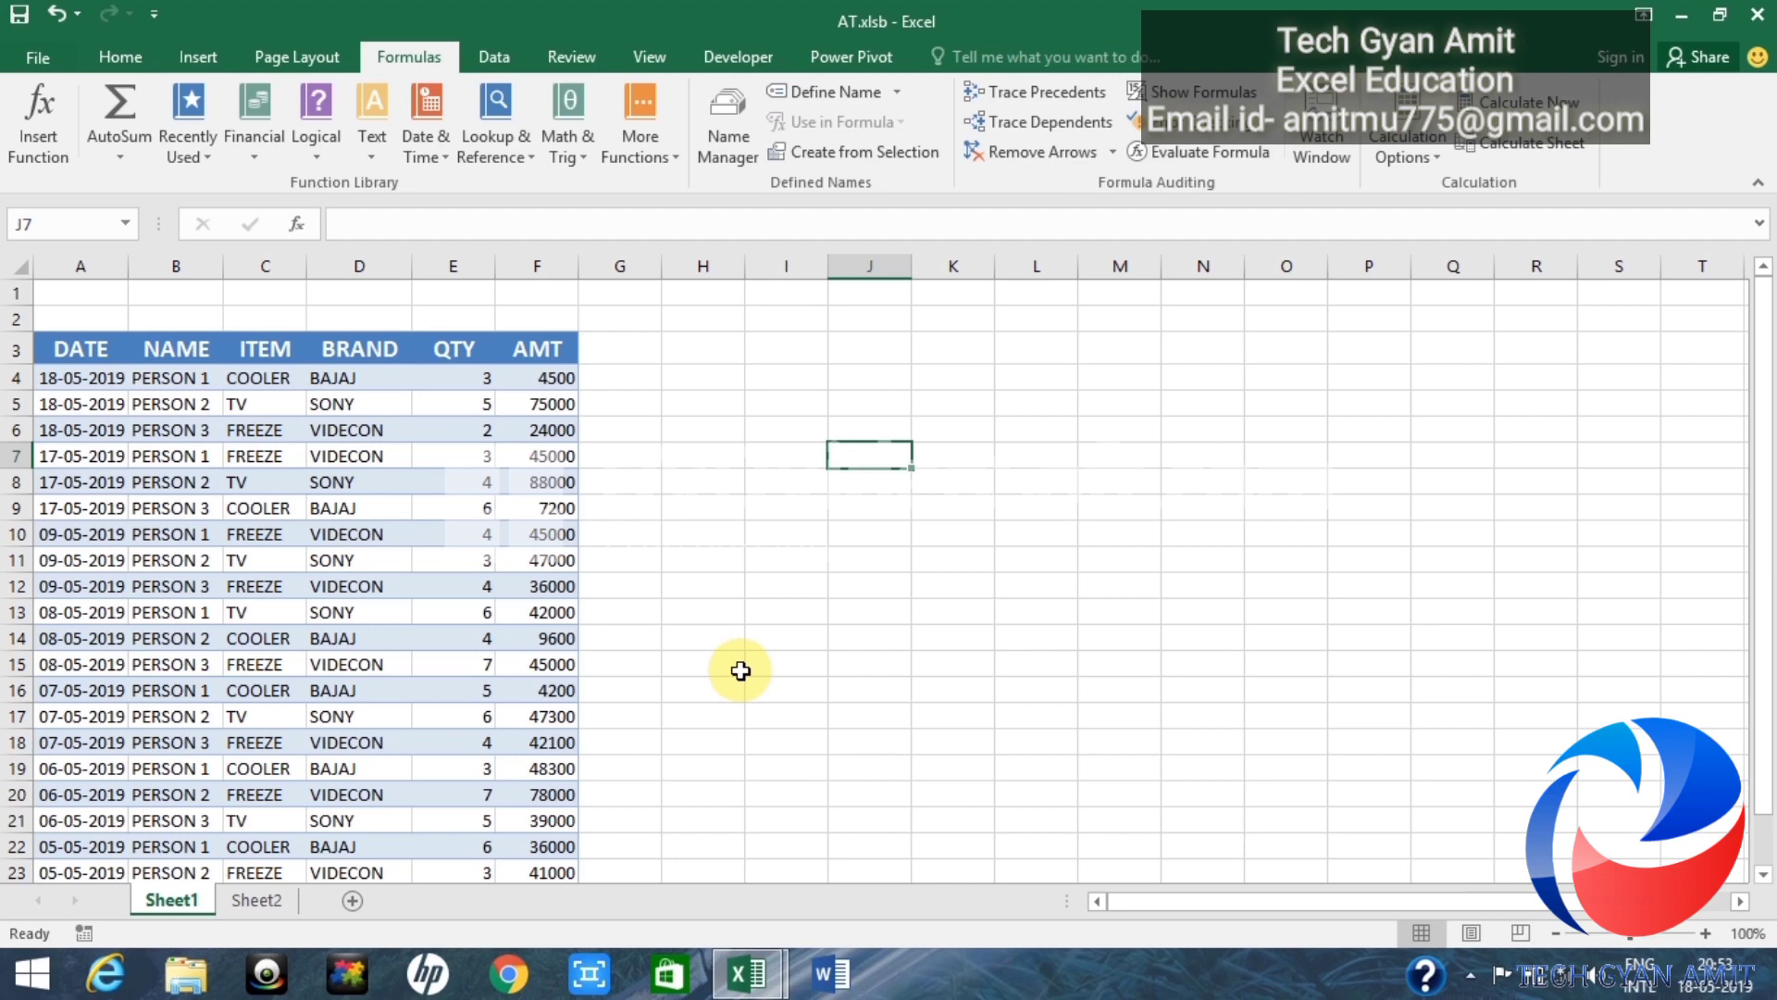
Step: Select the whole data range on Sheet1 and start a new workbook-scope defined name called mohan
click(408, 587)
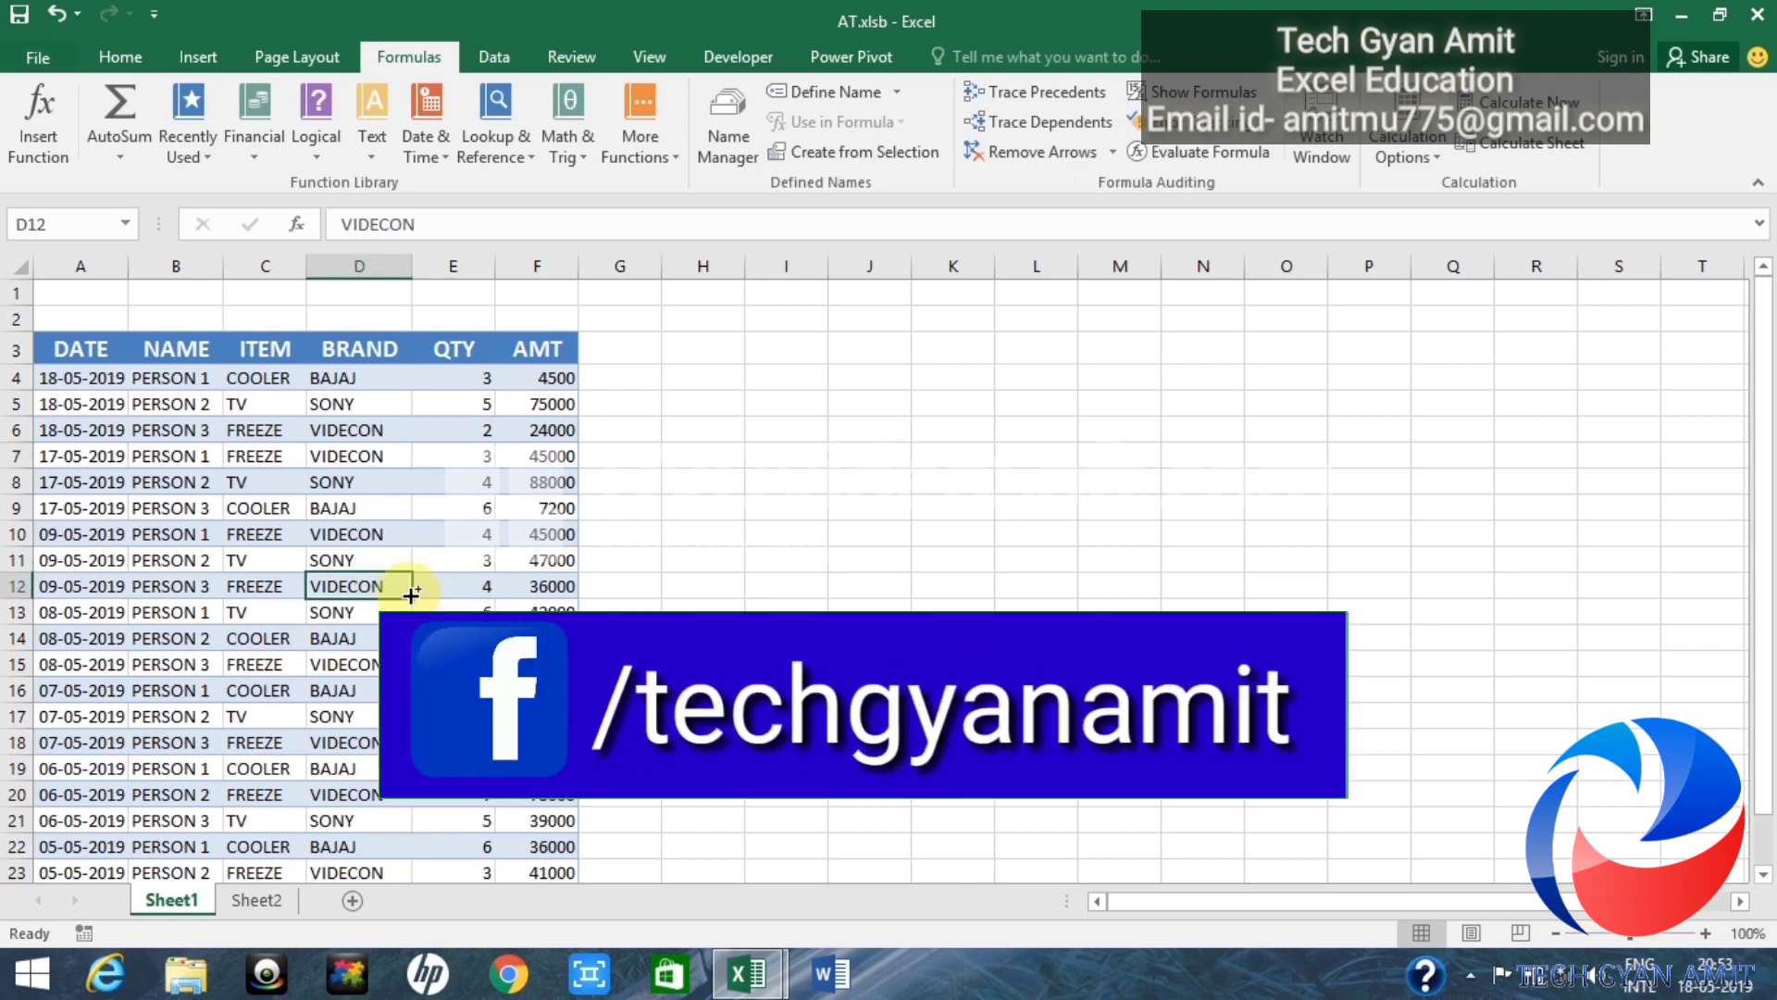
key(ctrl+a)
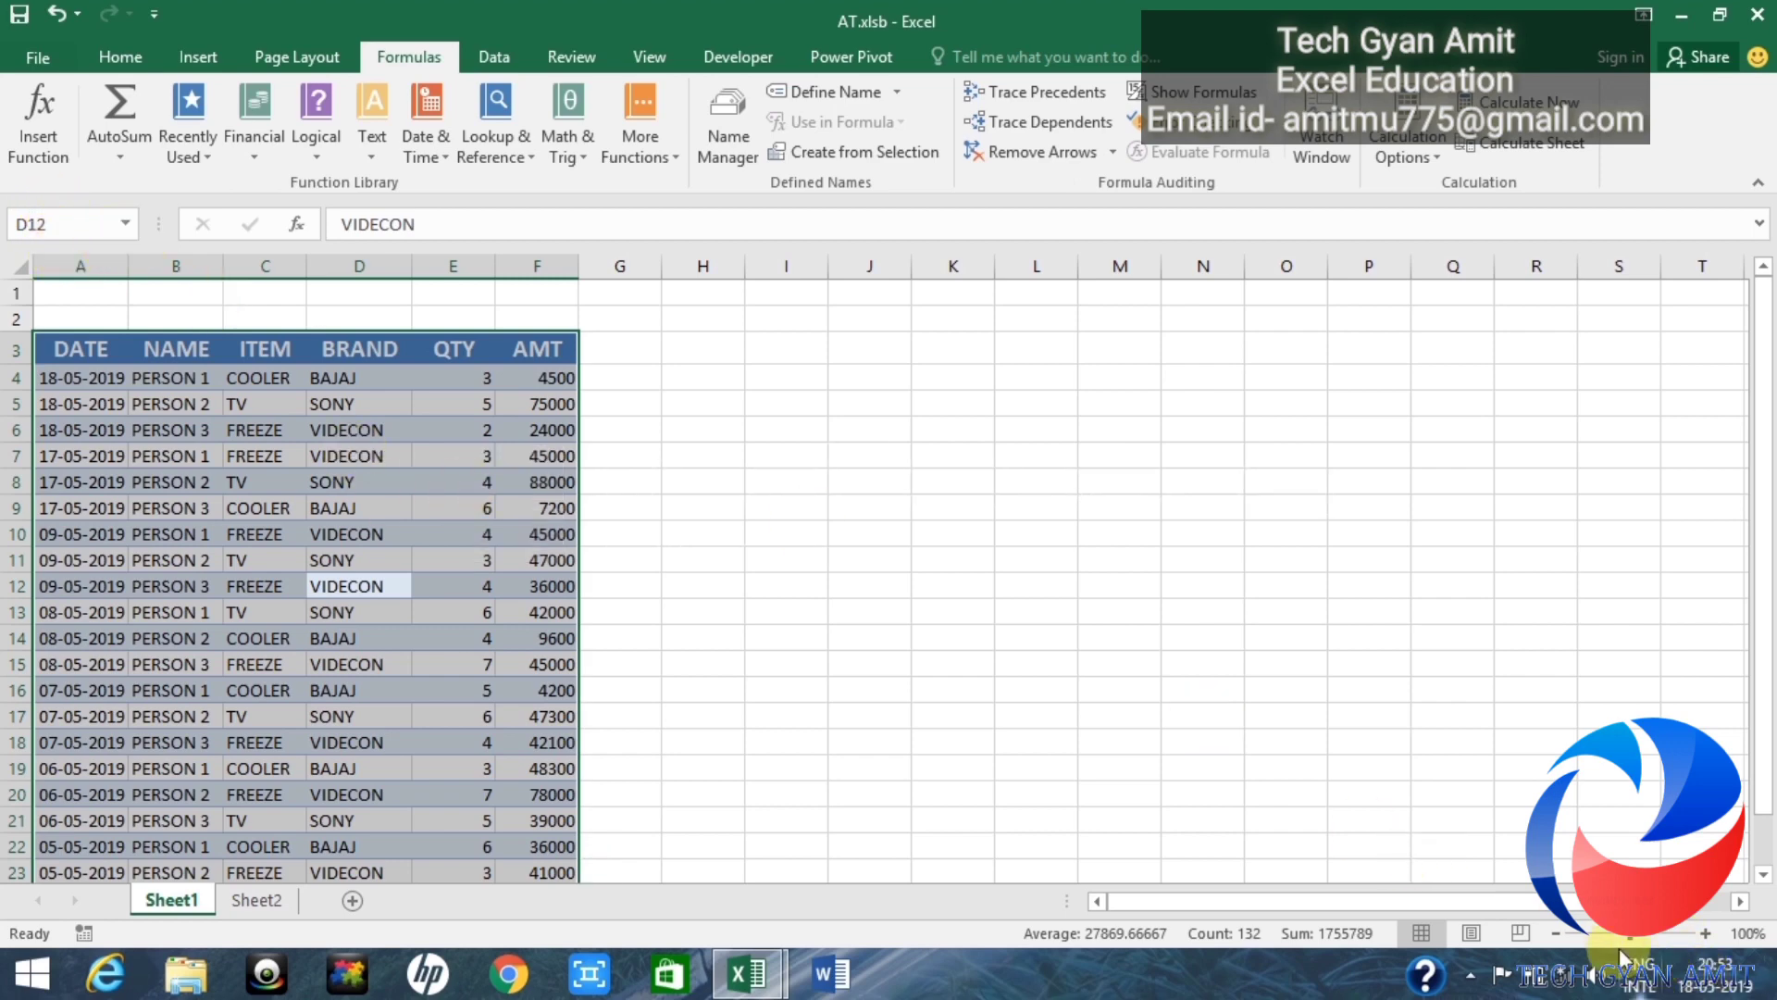
drag(1629, 940, 1647, 939)
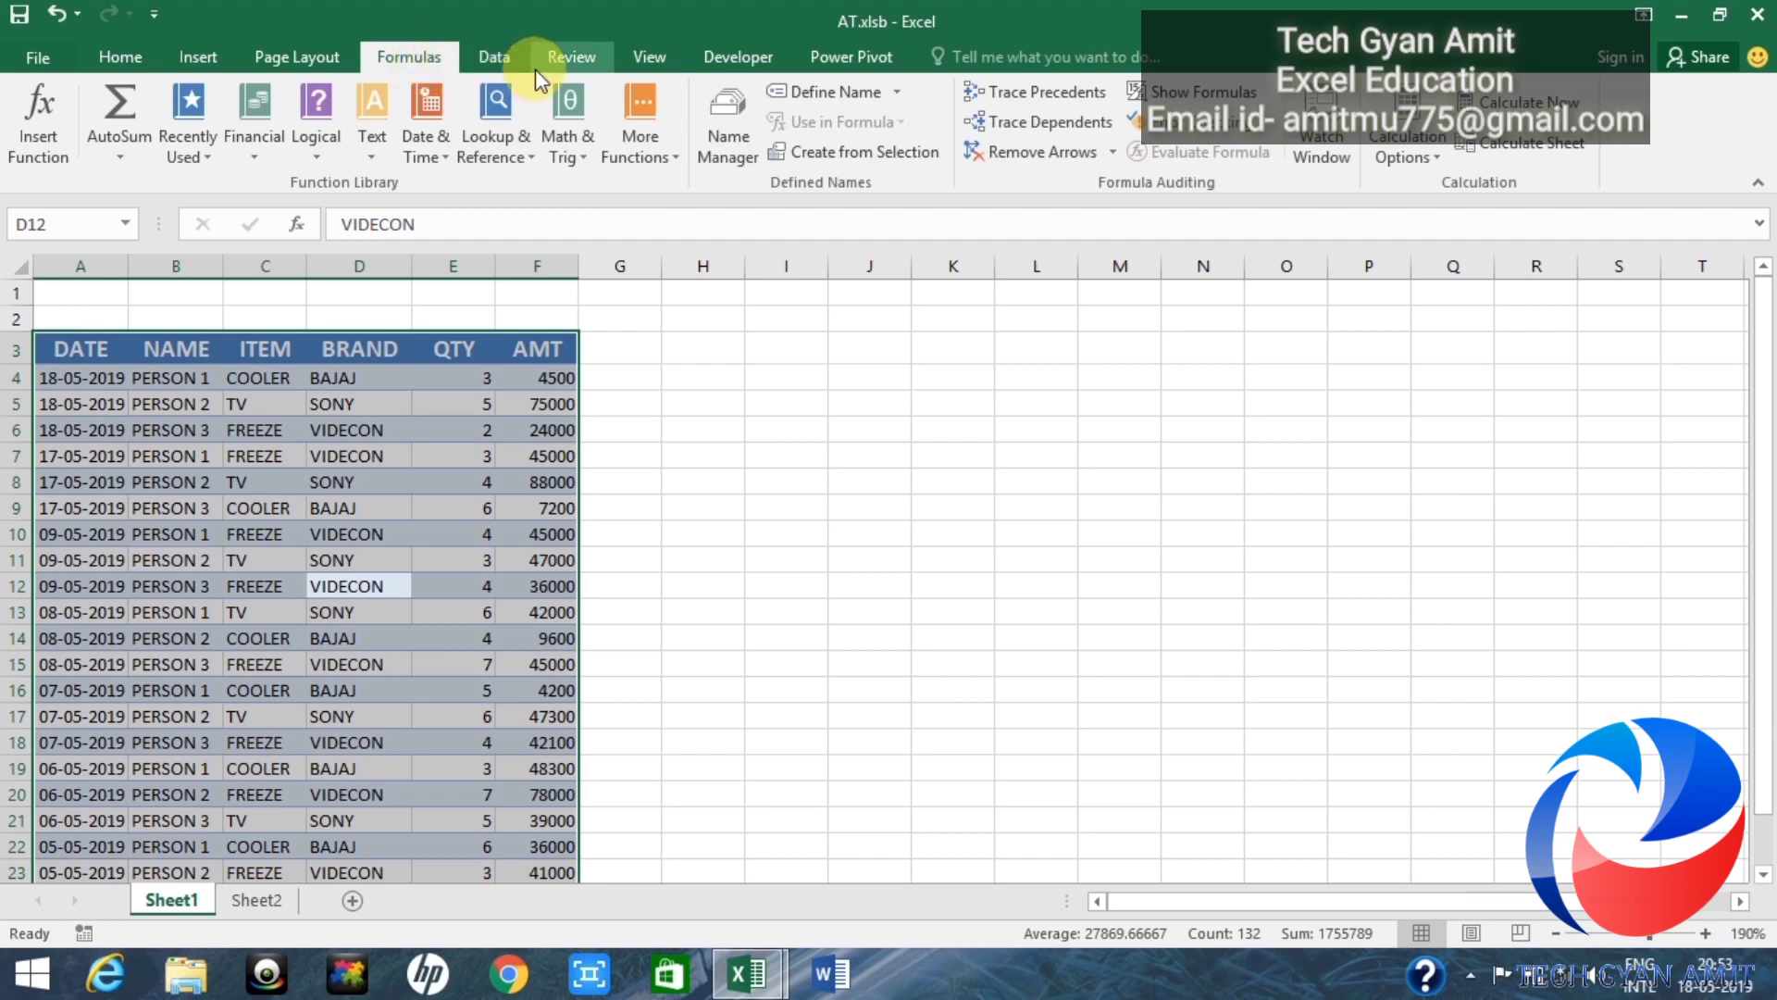
click(725, 144)
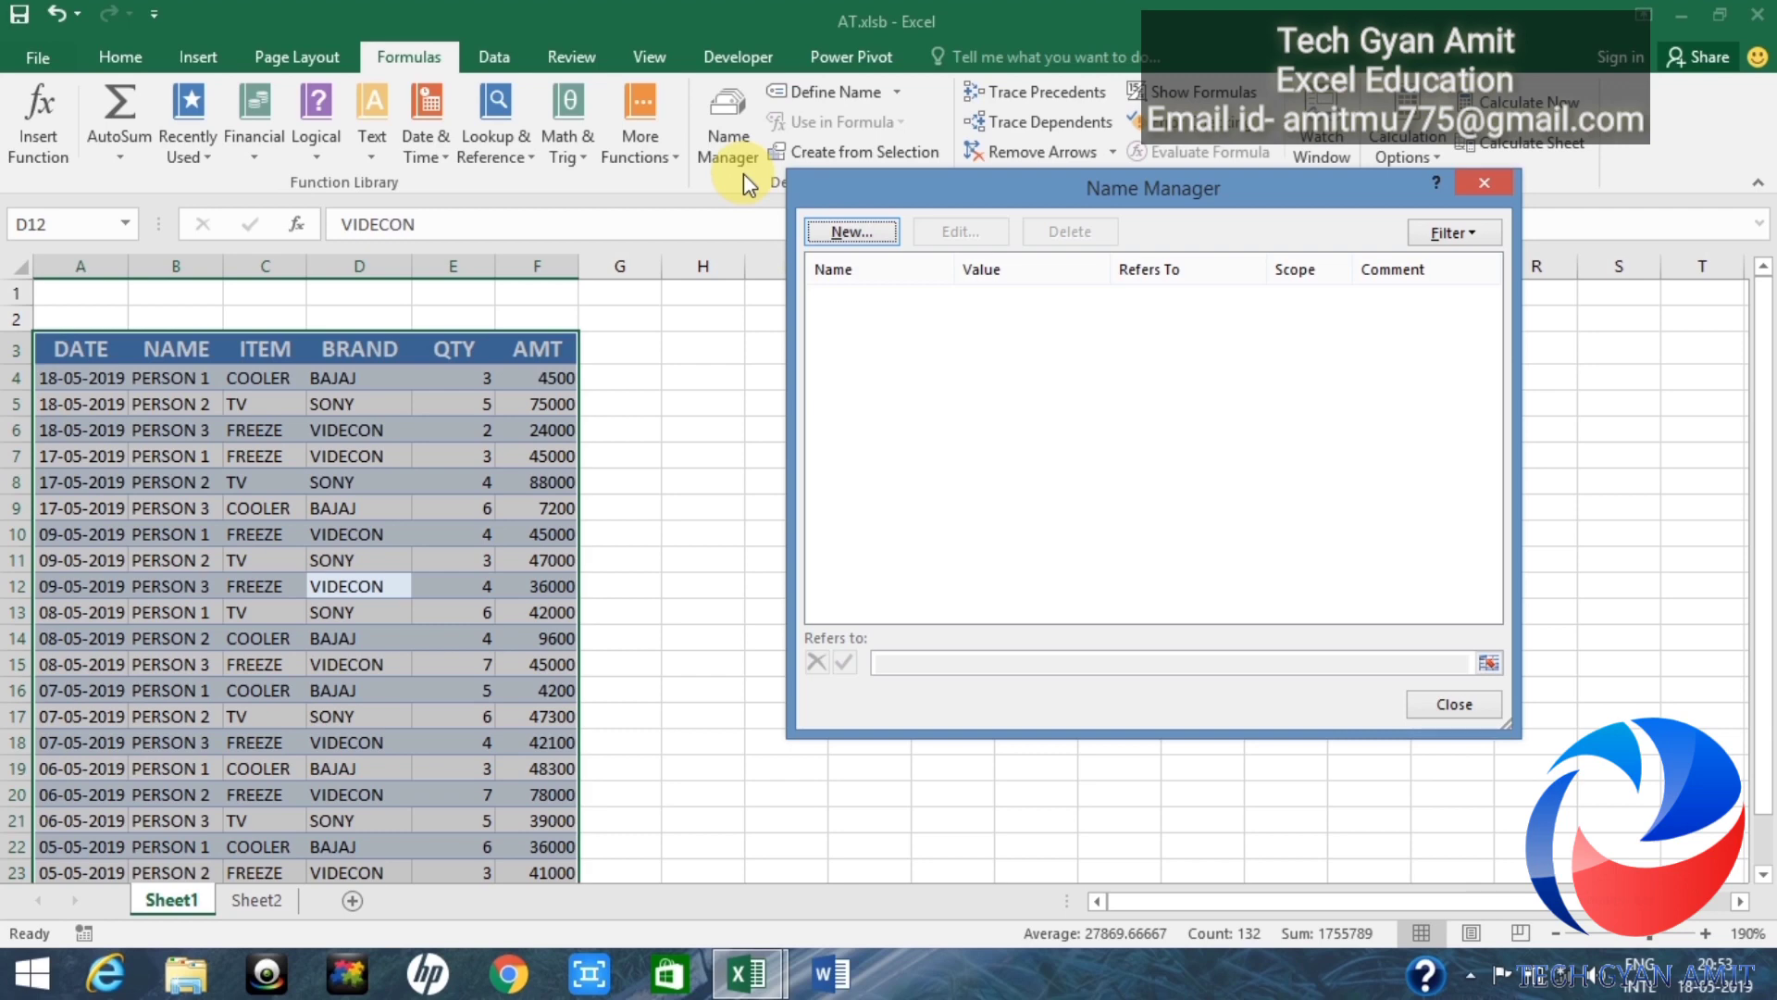
click(842, 233)
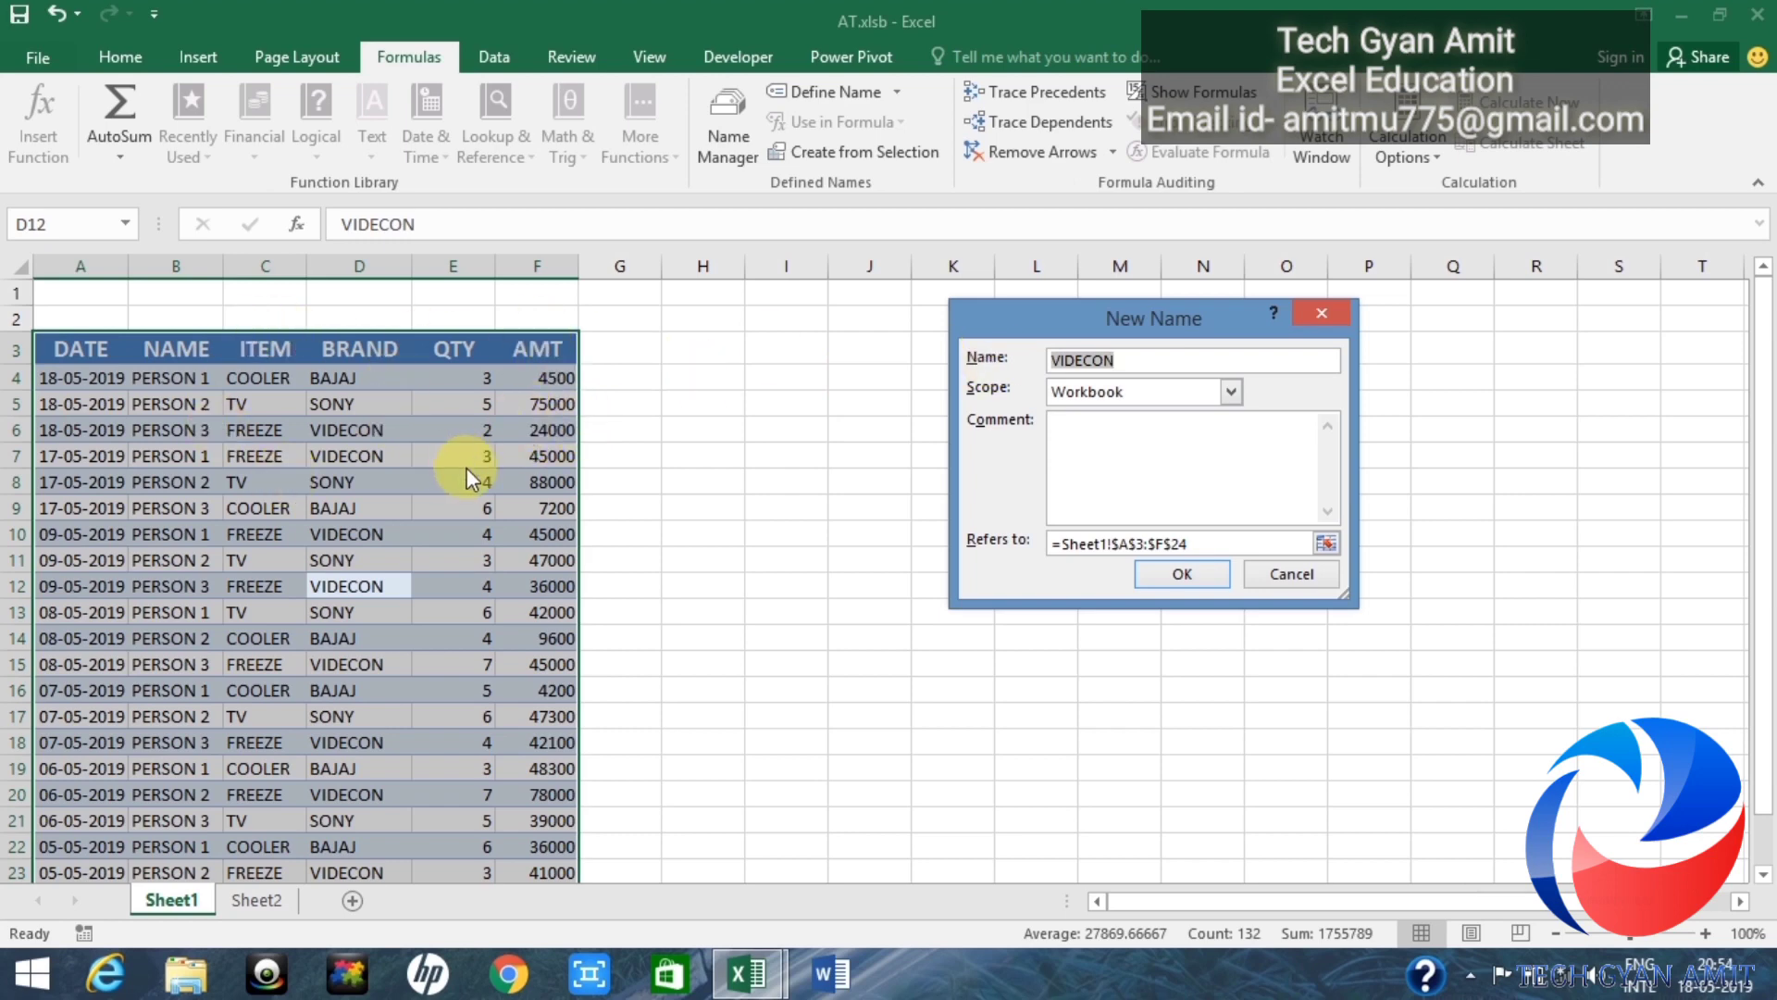
text(mohan)
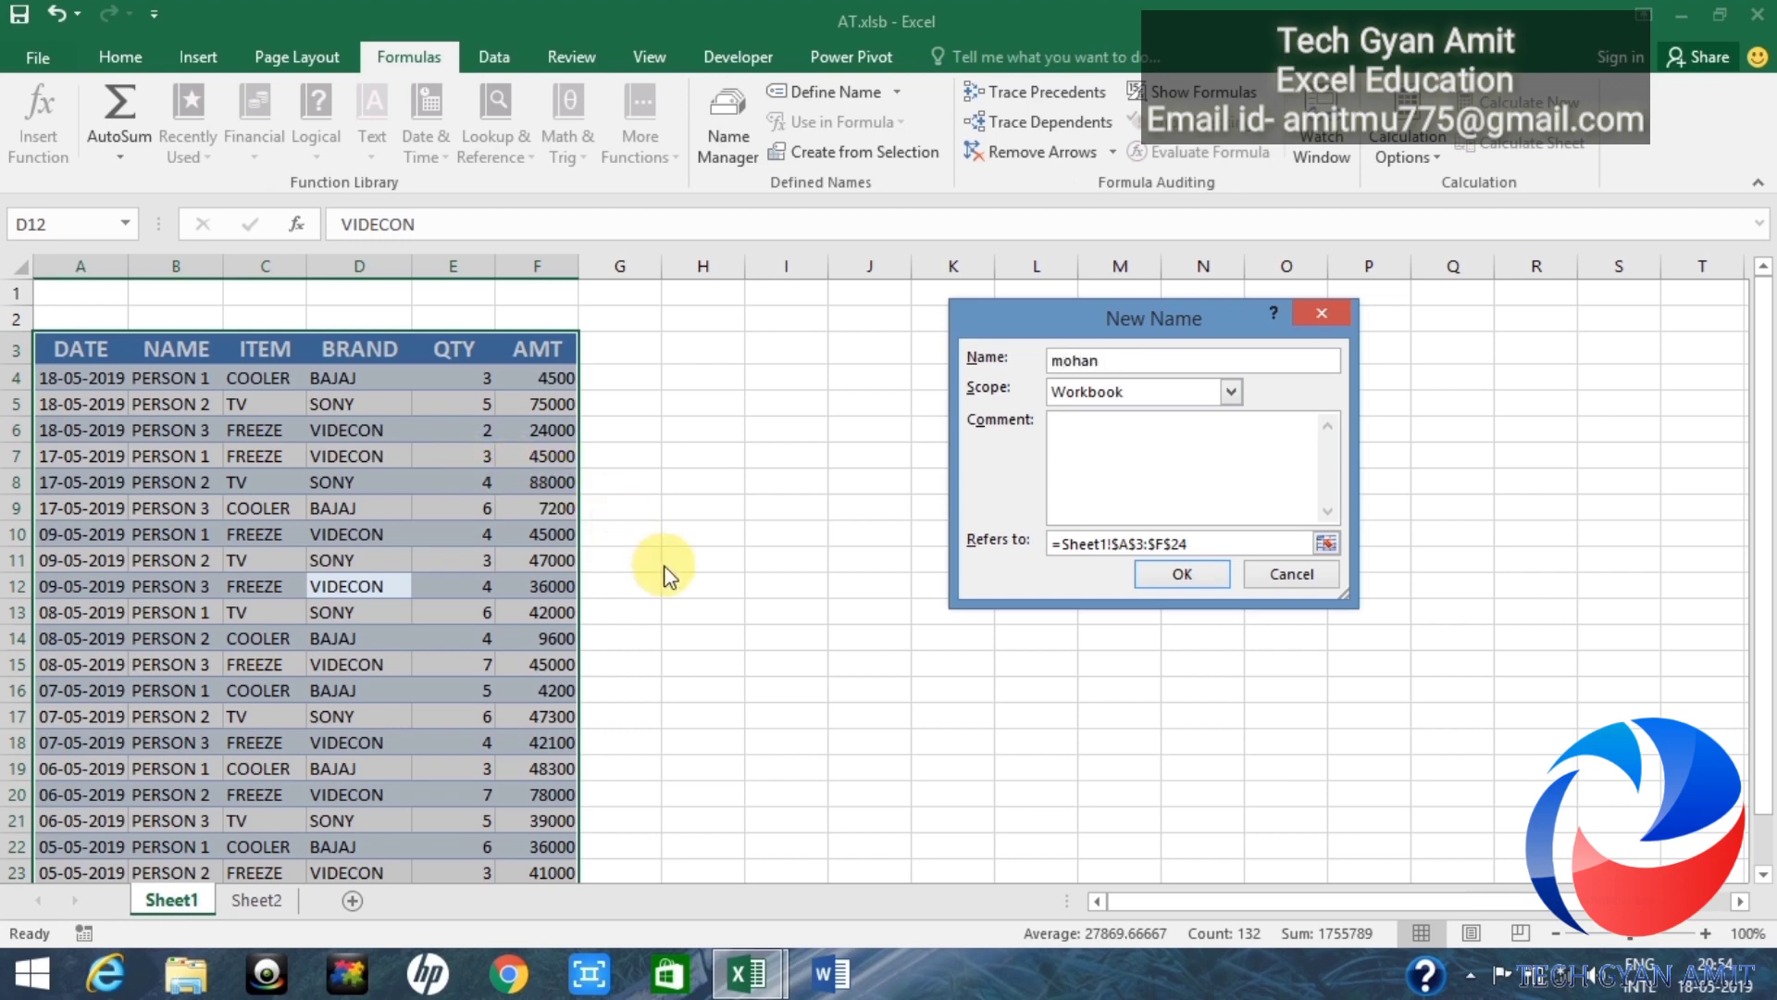
Step: Set the new name's reference to =Sheet1!$A$3:$F$24 by reselecting the data range, then save it and close the Name Manager
click(1227, 542)
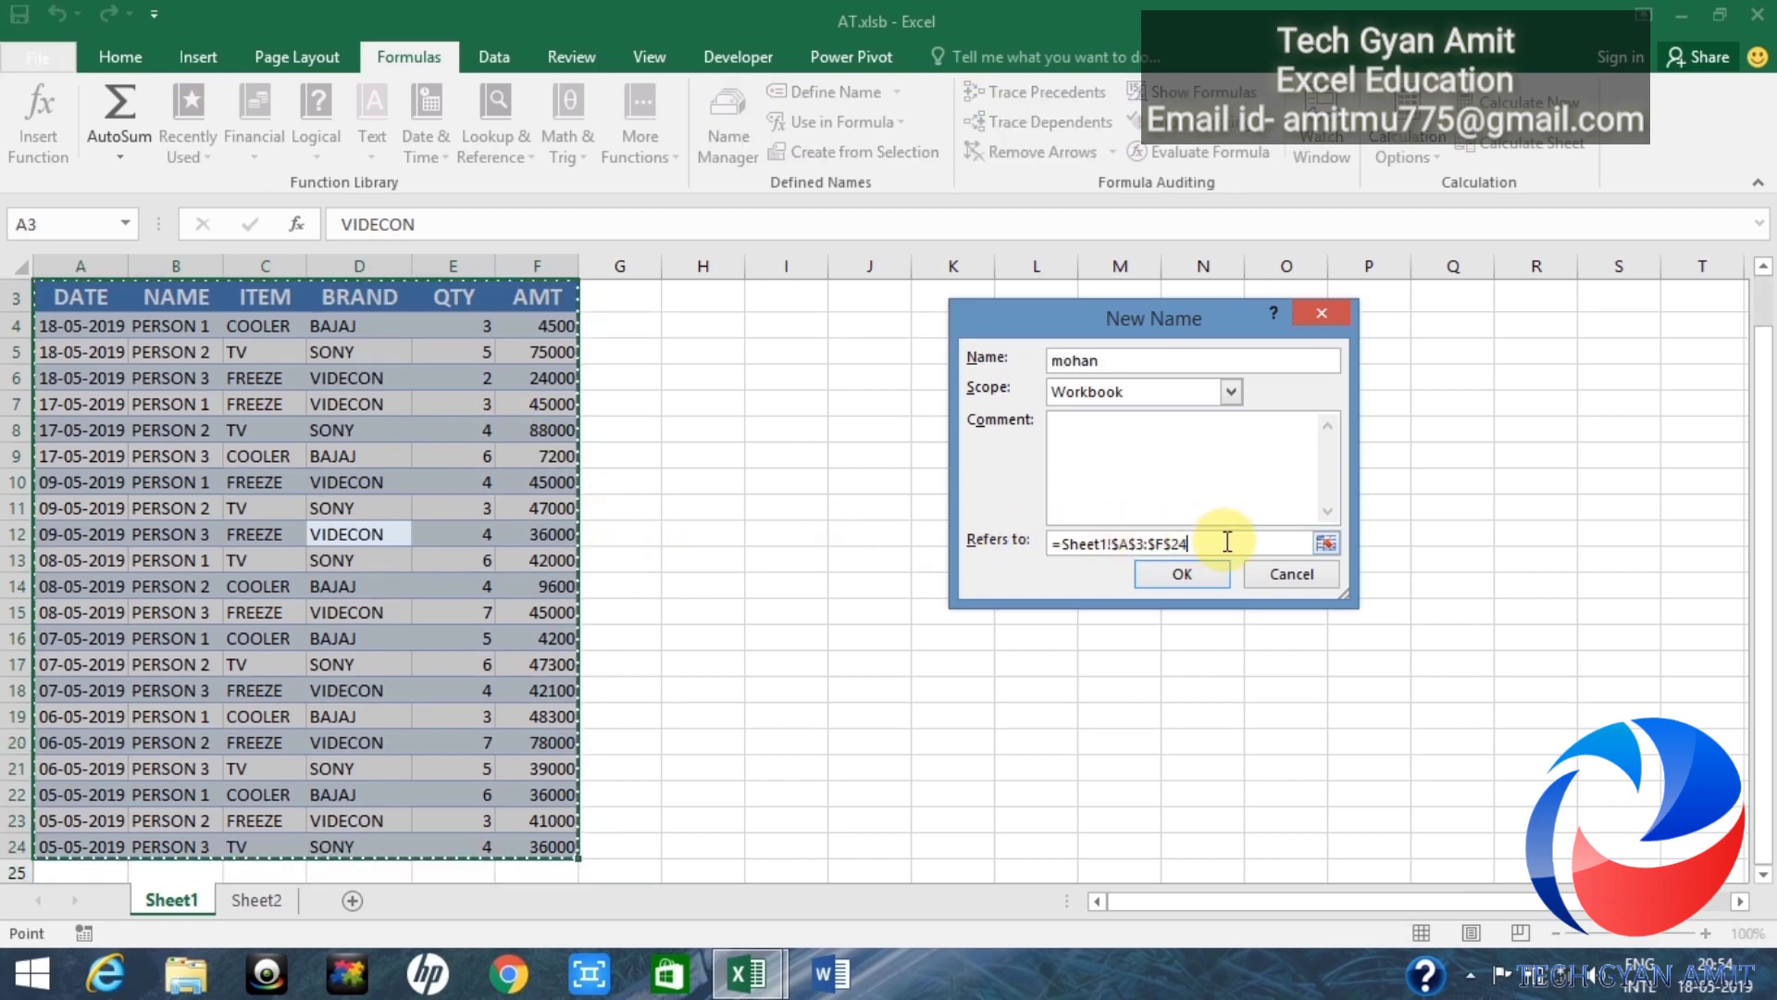
key(BackSpace)
key(BackSpace)
key(BackSpace)
key(BackSpace)
key(BackSpace)
key(BackSpace)
key(BackSpace)
key(BackSpace)
key(BackSpace)
key(BackSpace)
key(BackSpace)
key(BackSpace)
key(BackSpace)
key(BackSpace)
key(BackSpace)
key(BackSpace)
key(BackSpace)
key(BackSpace)
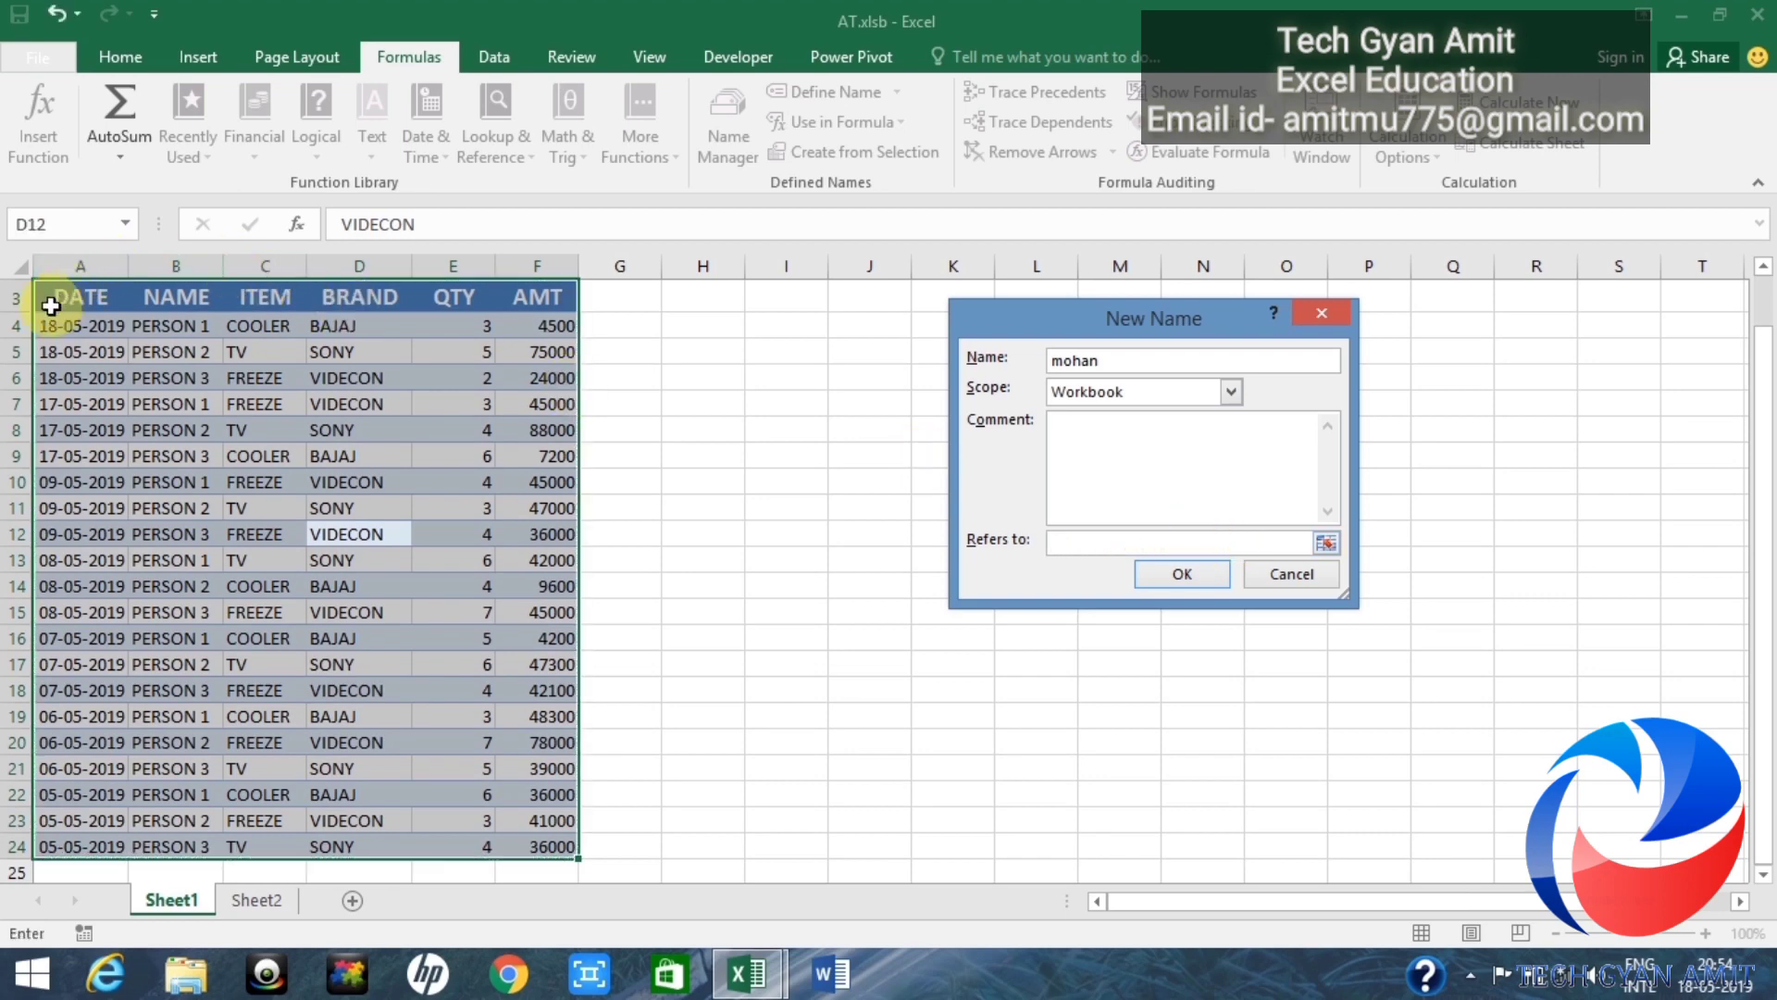
drag(53, 300, 575, 854)
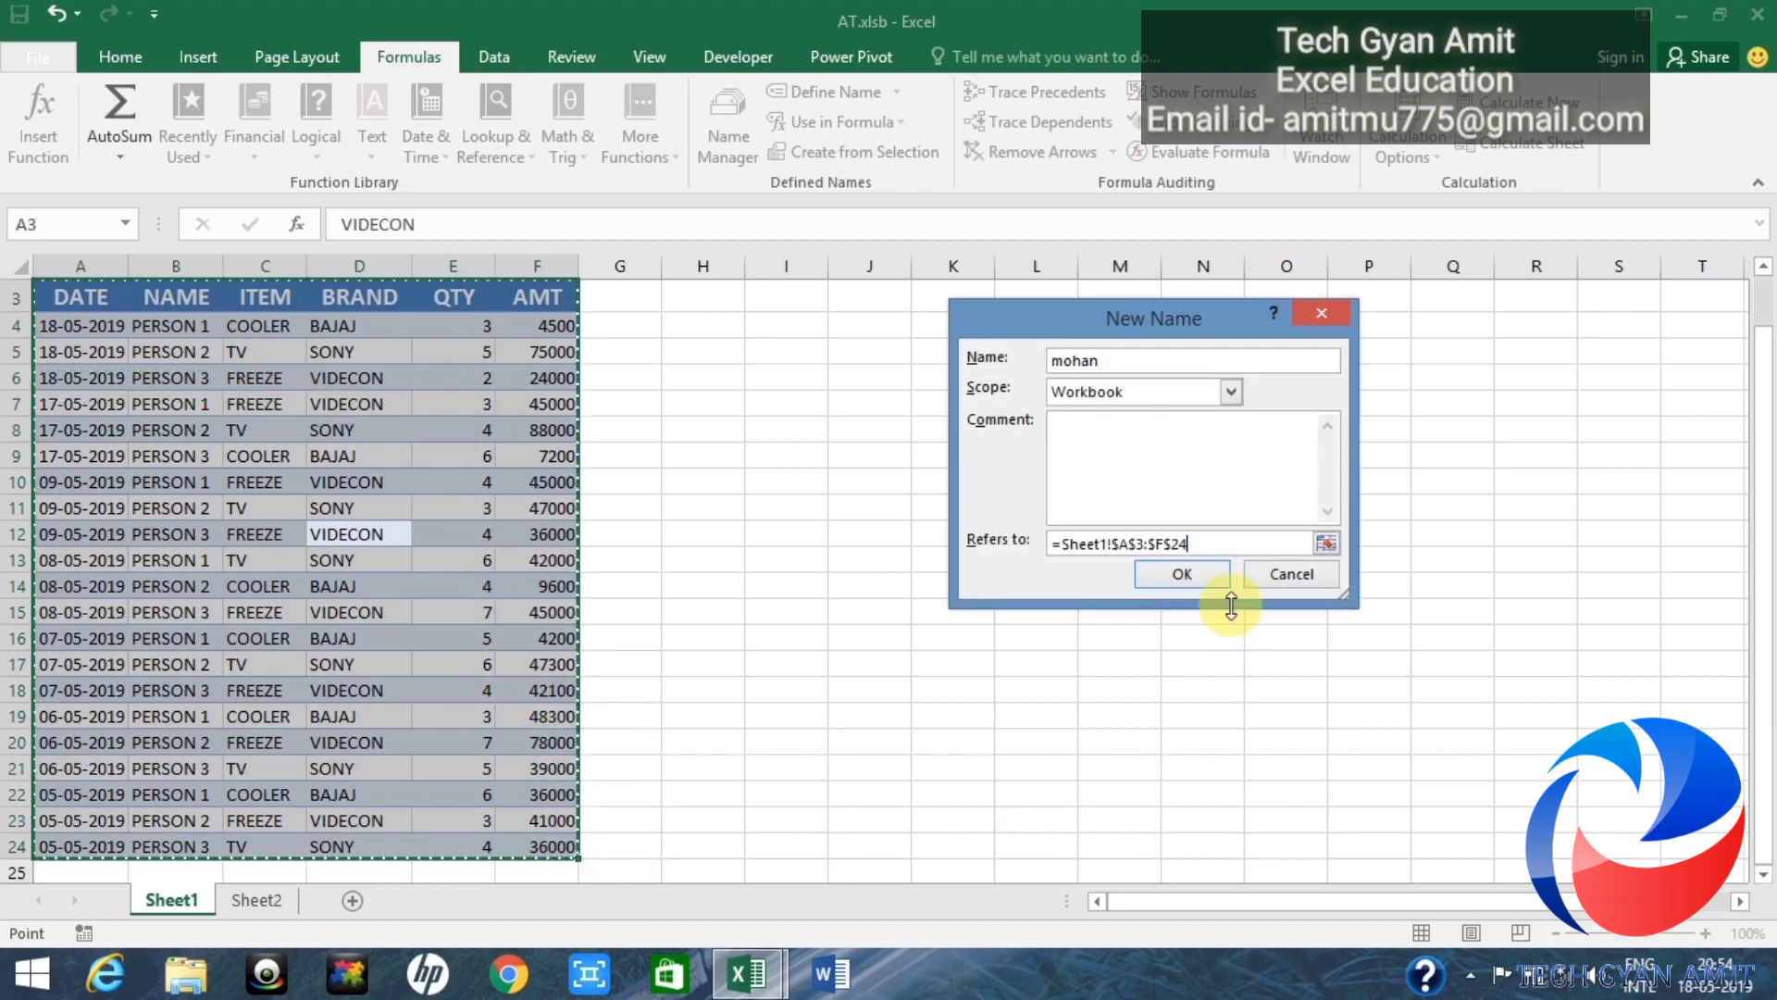
click(1183, 575)
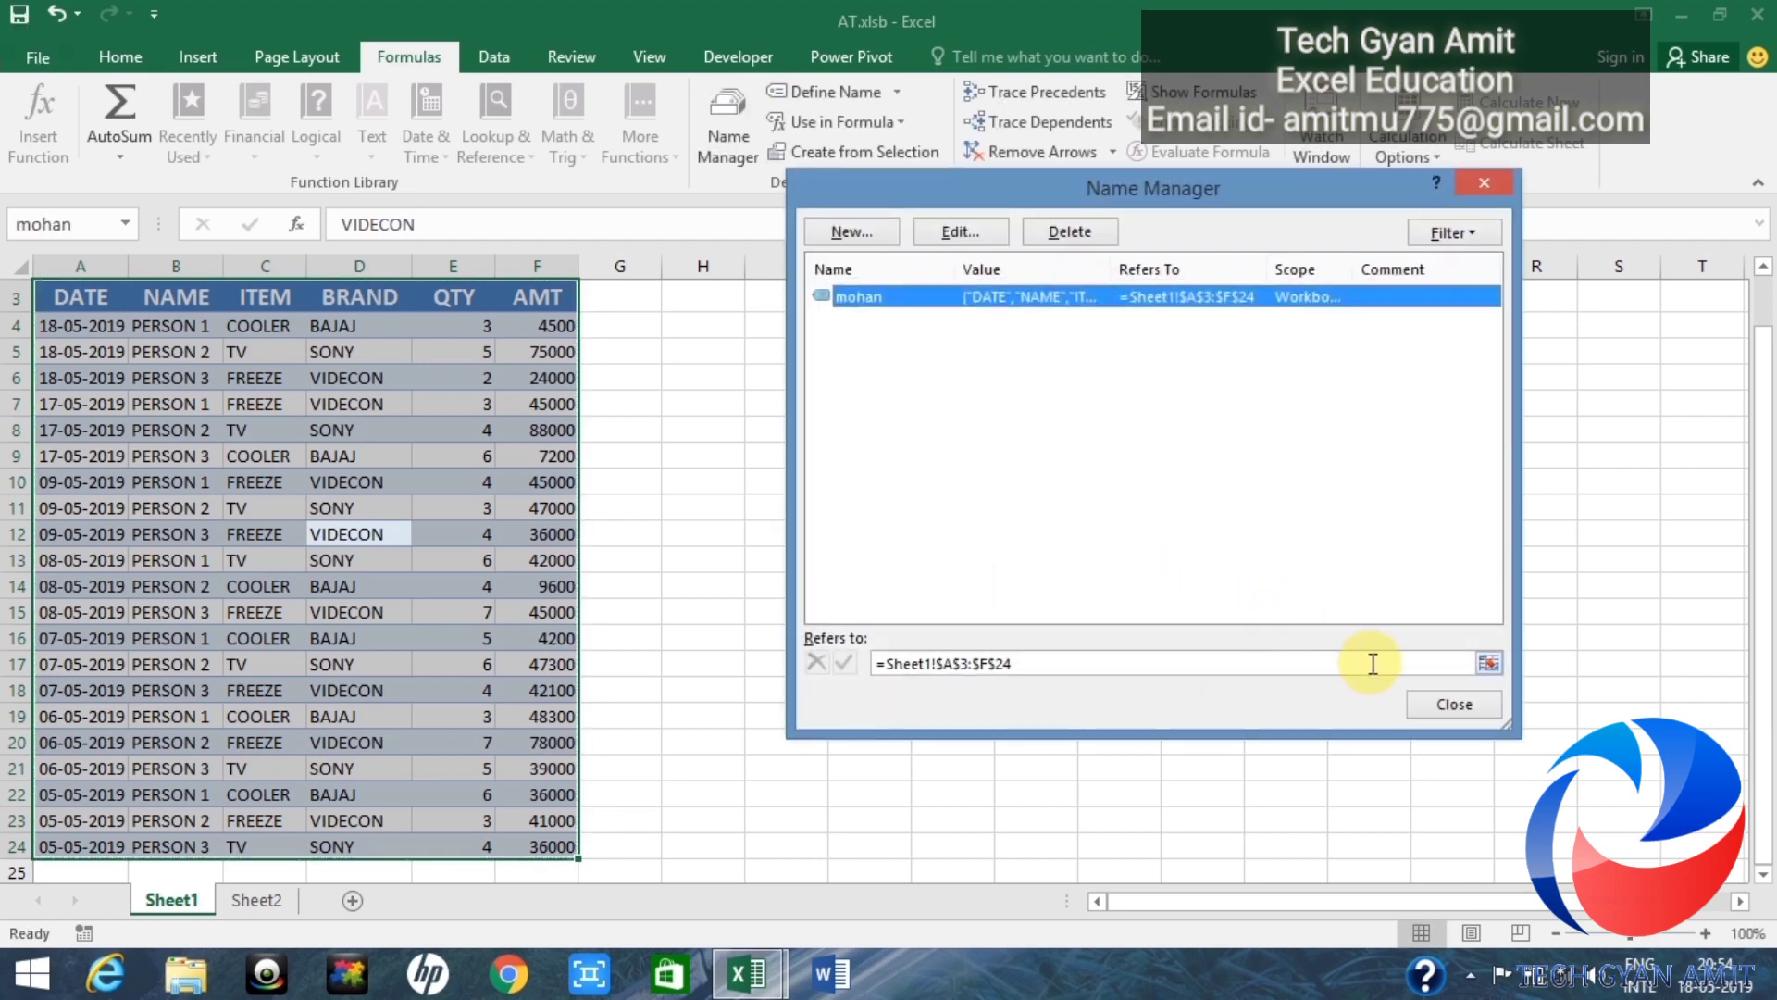
click(1455, 704)
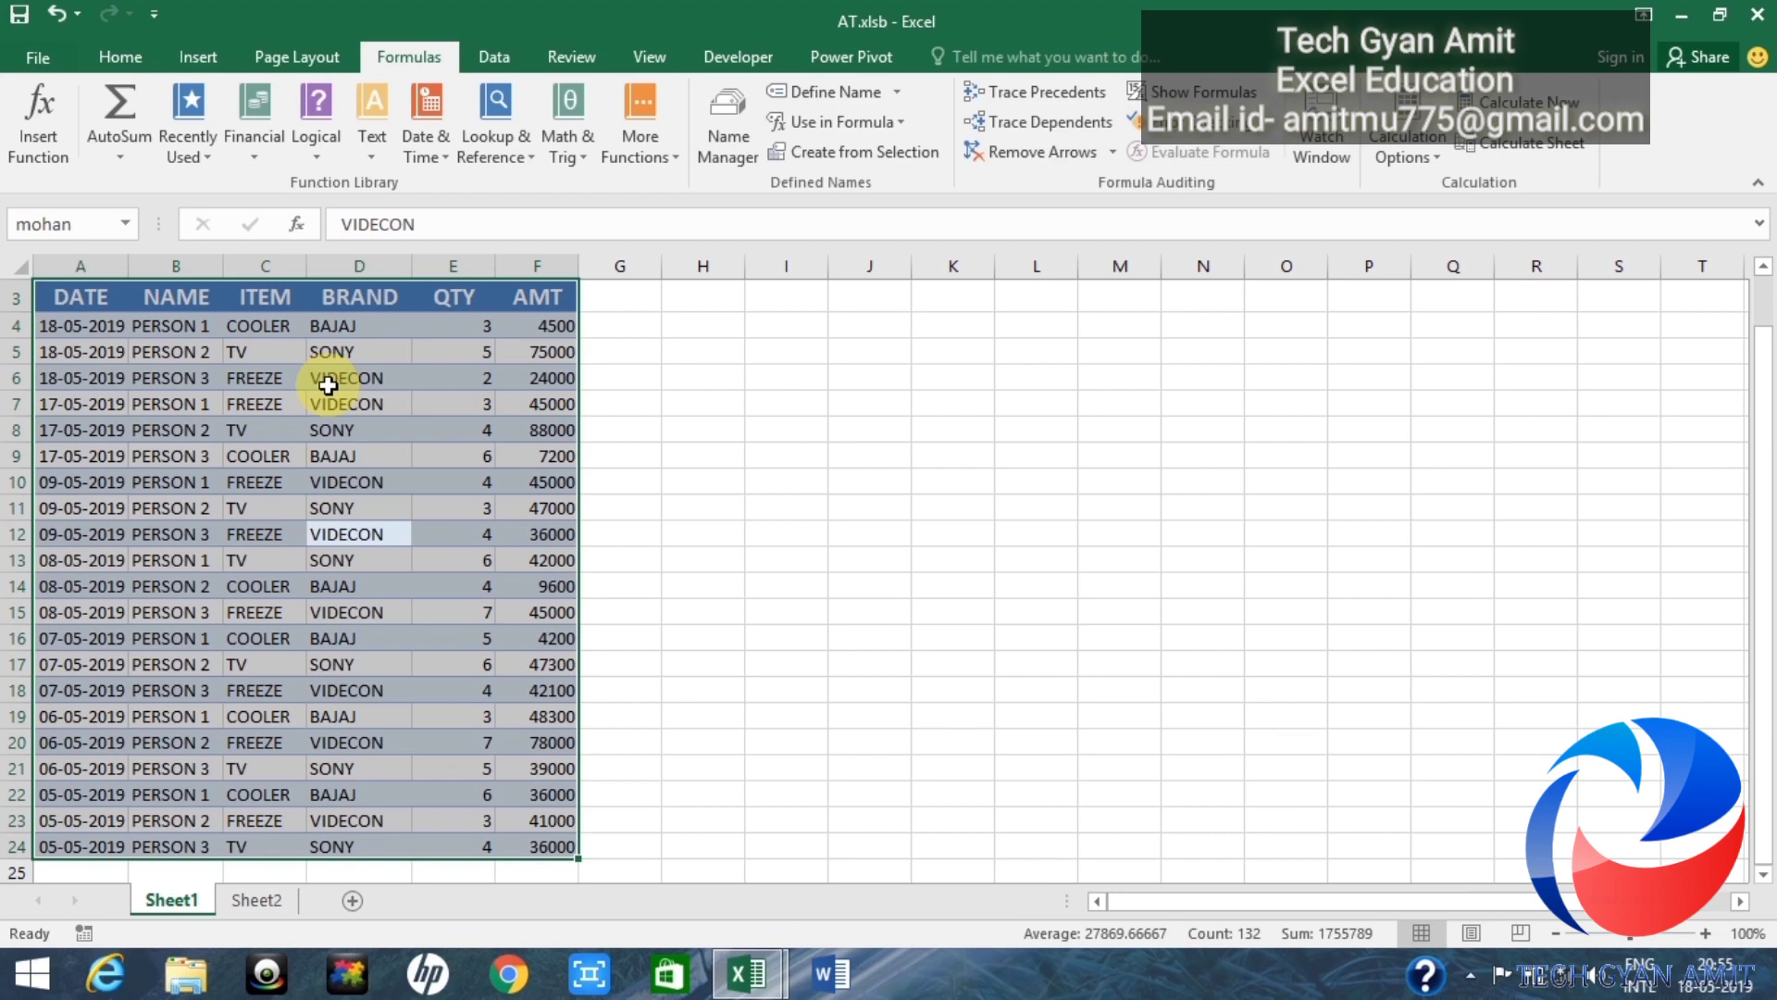
Step: Convert the Sheet1 range A3:F24 into a table with headers
key(ctrl+t)
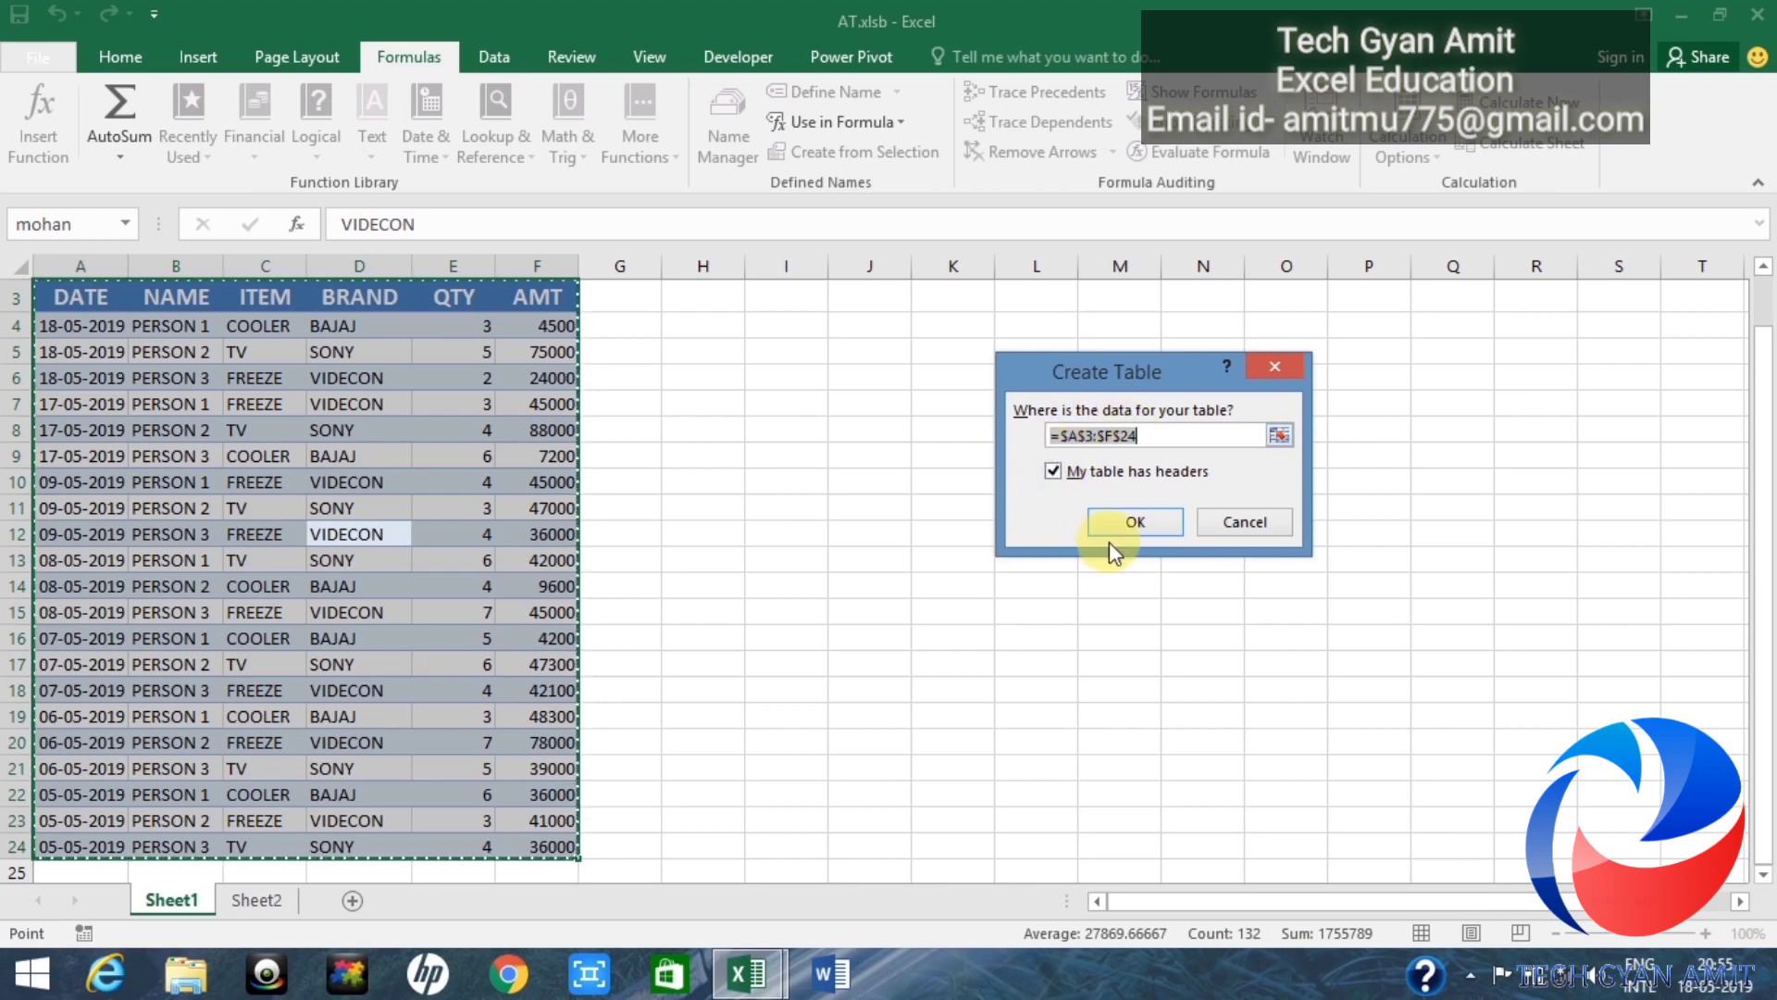
click(1124, 524)
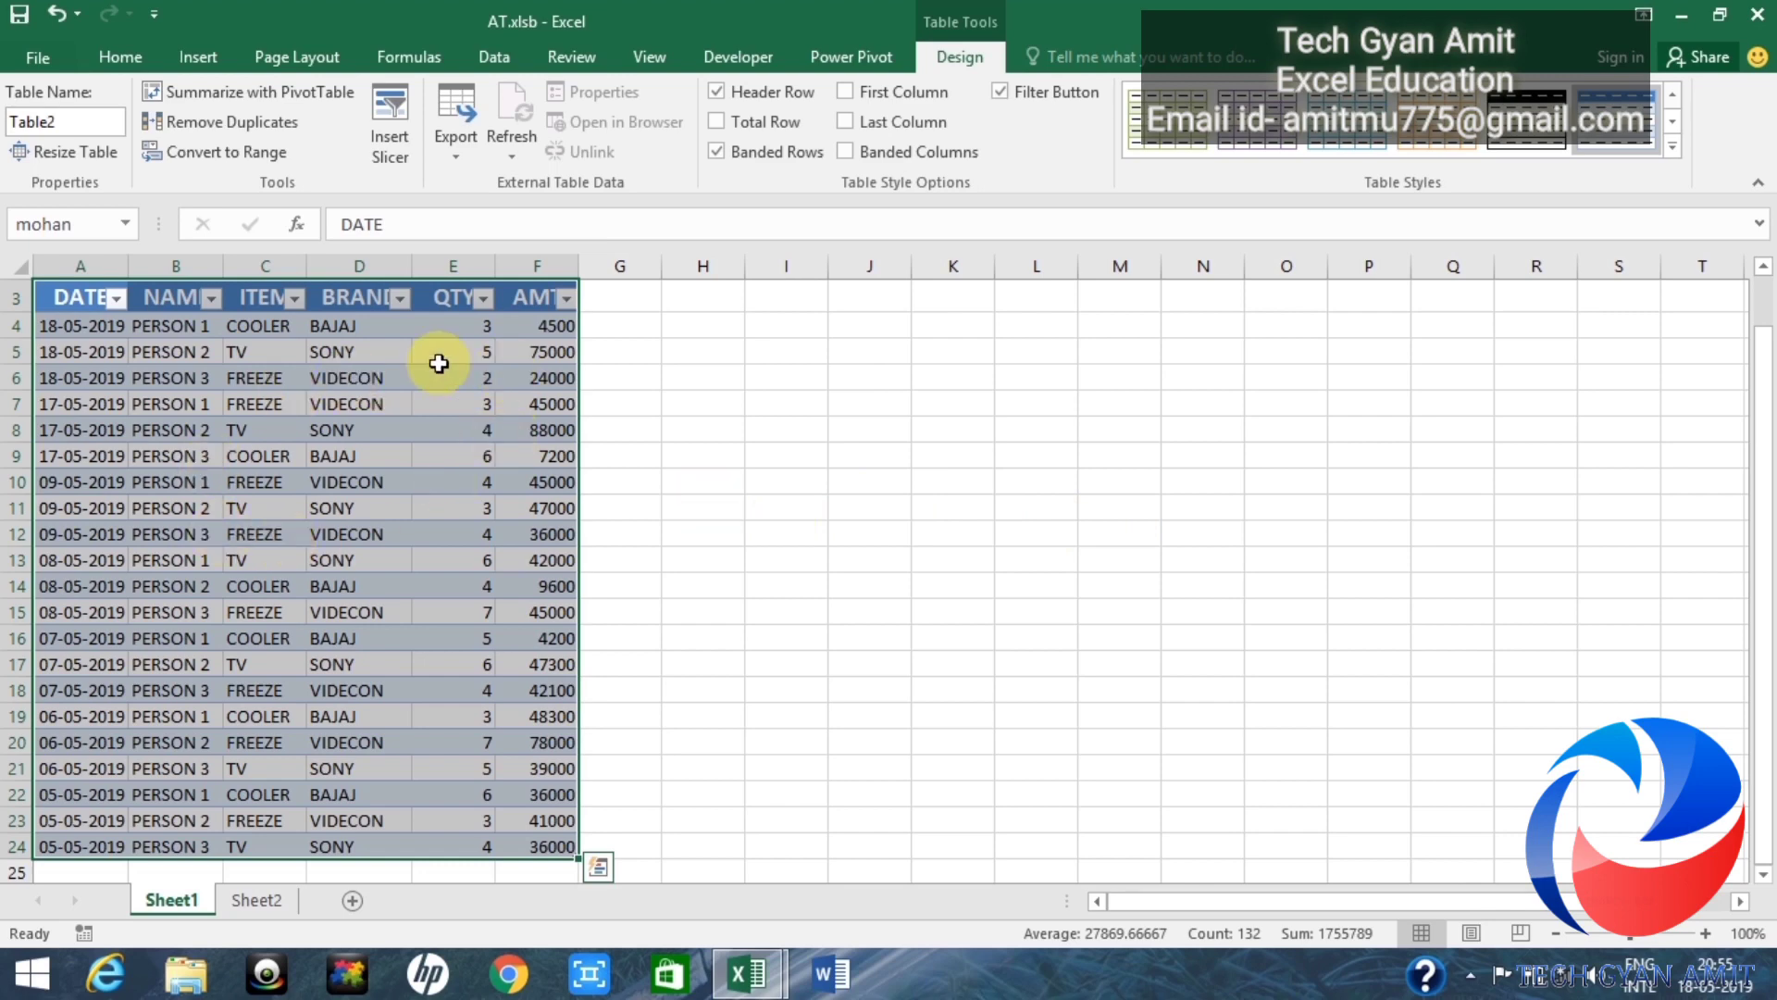
click(419, 456)
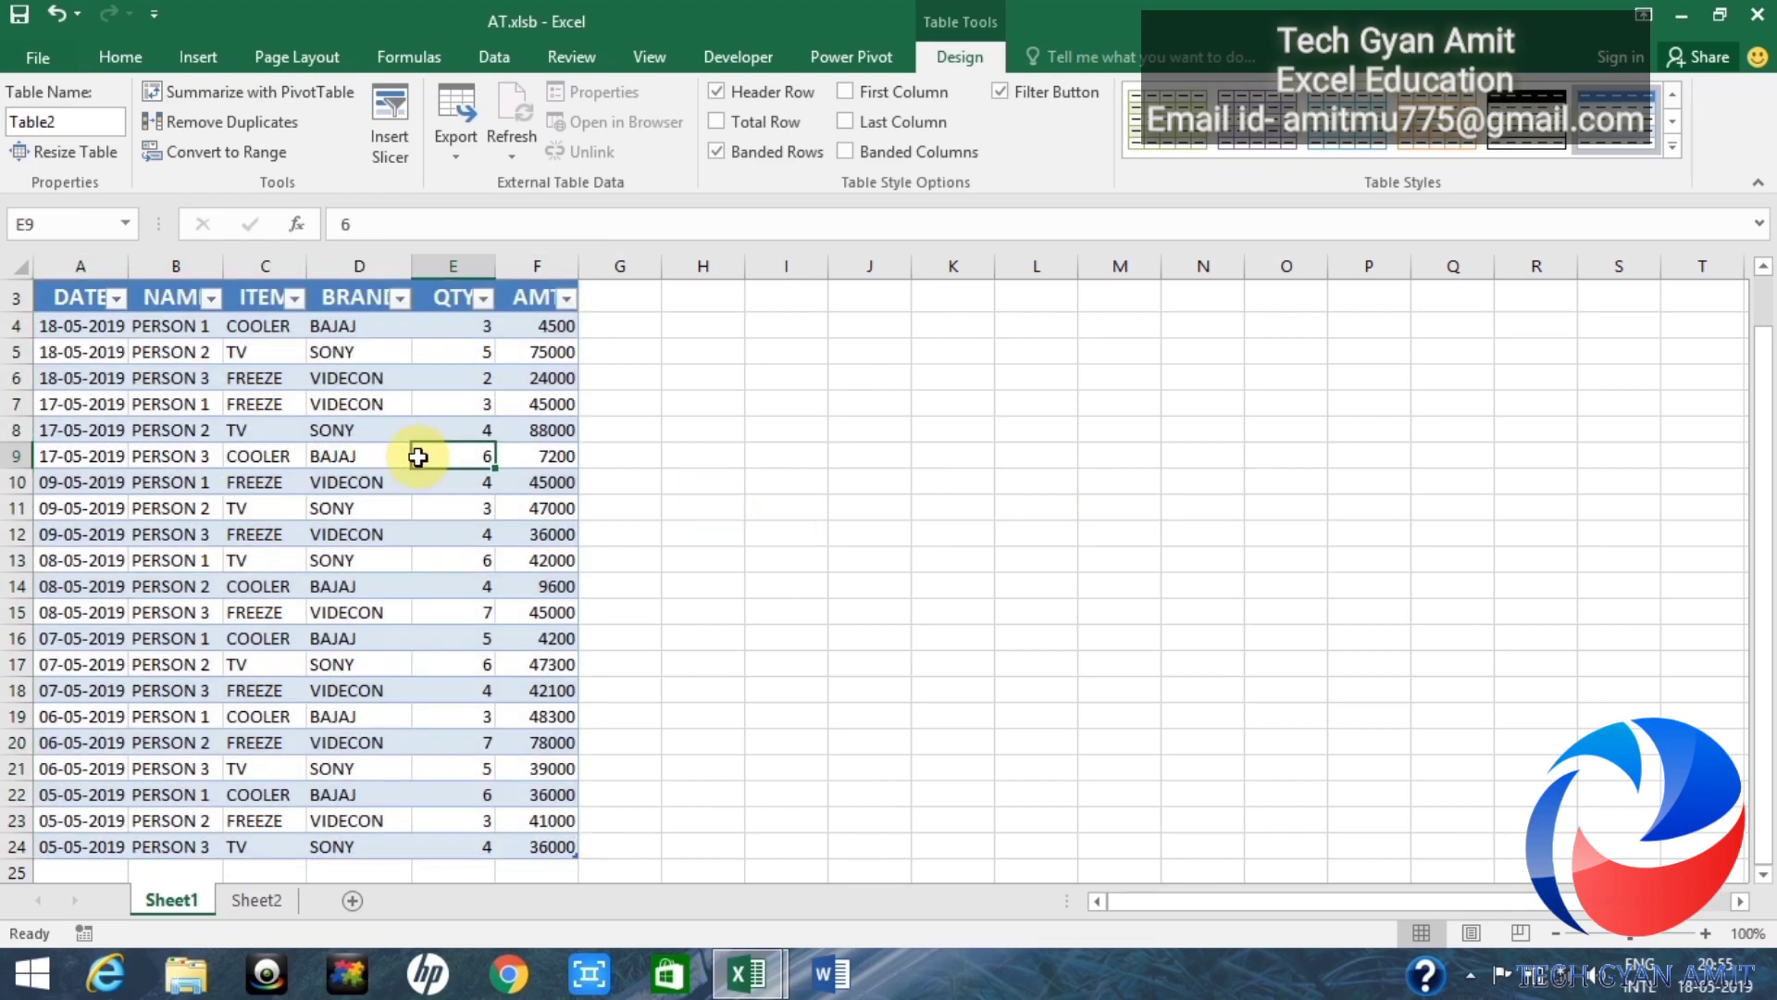
click(664, 442)
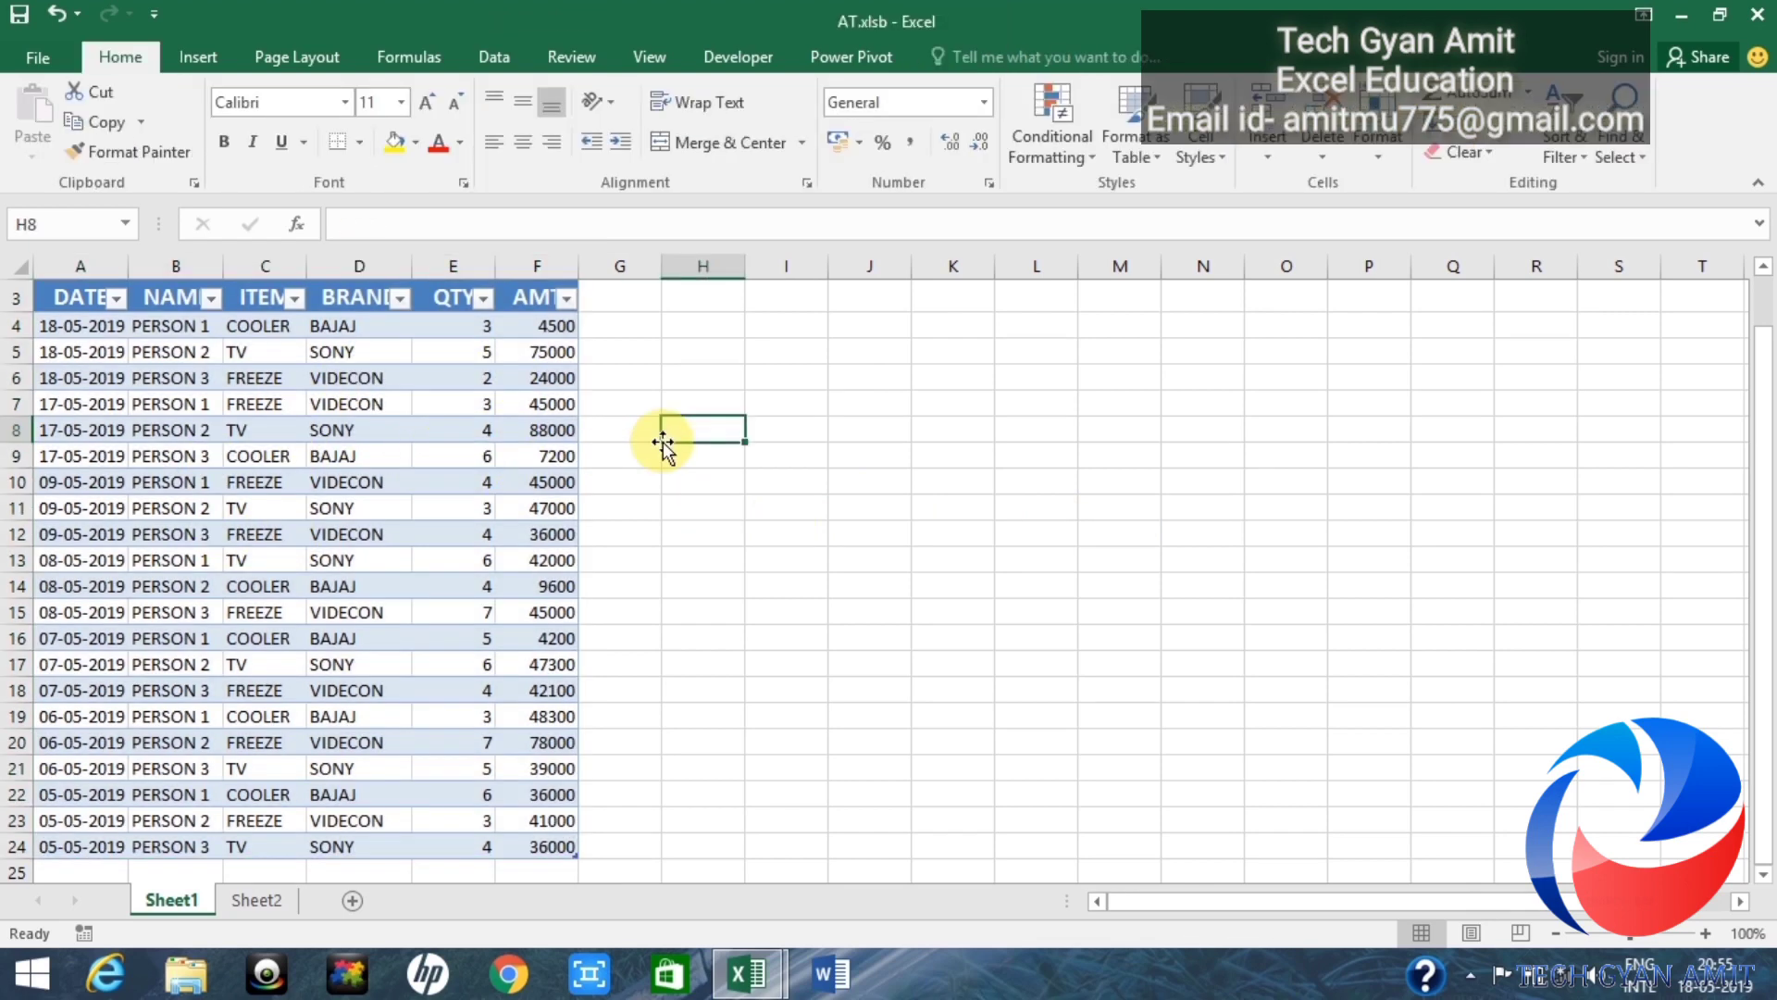
click(430, 463)
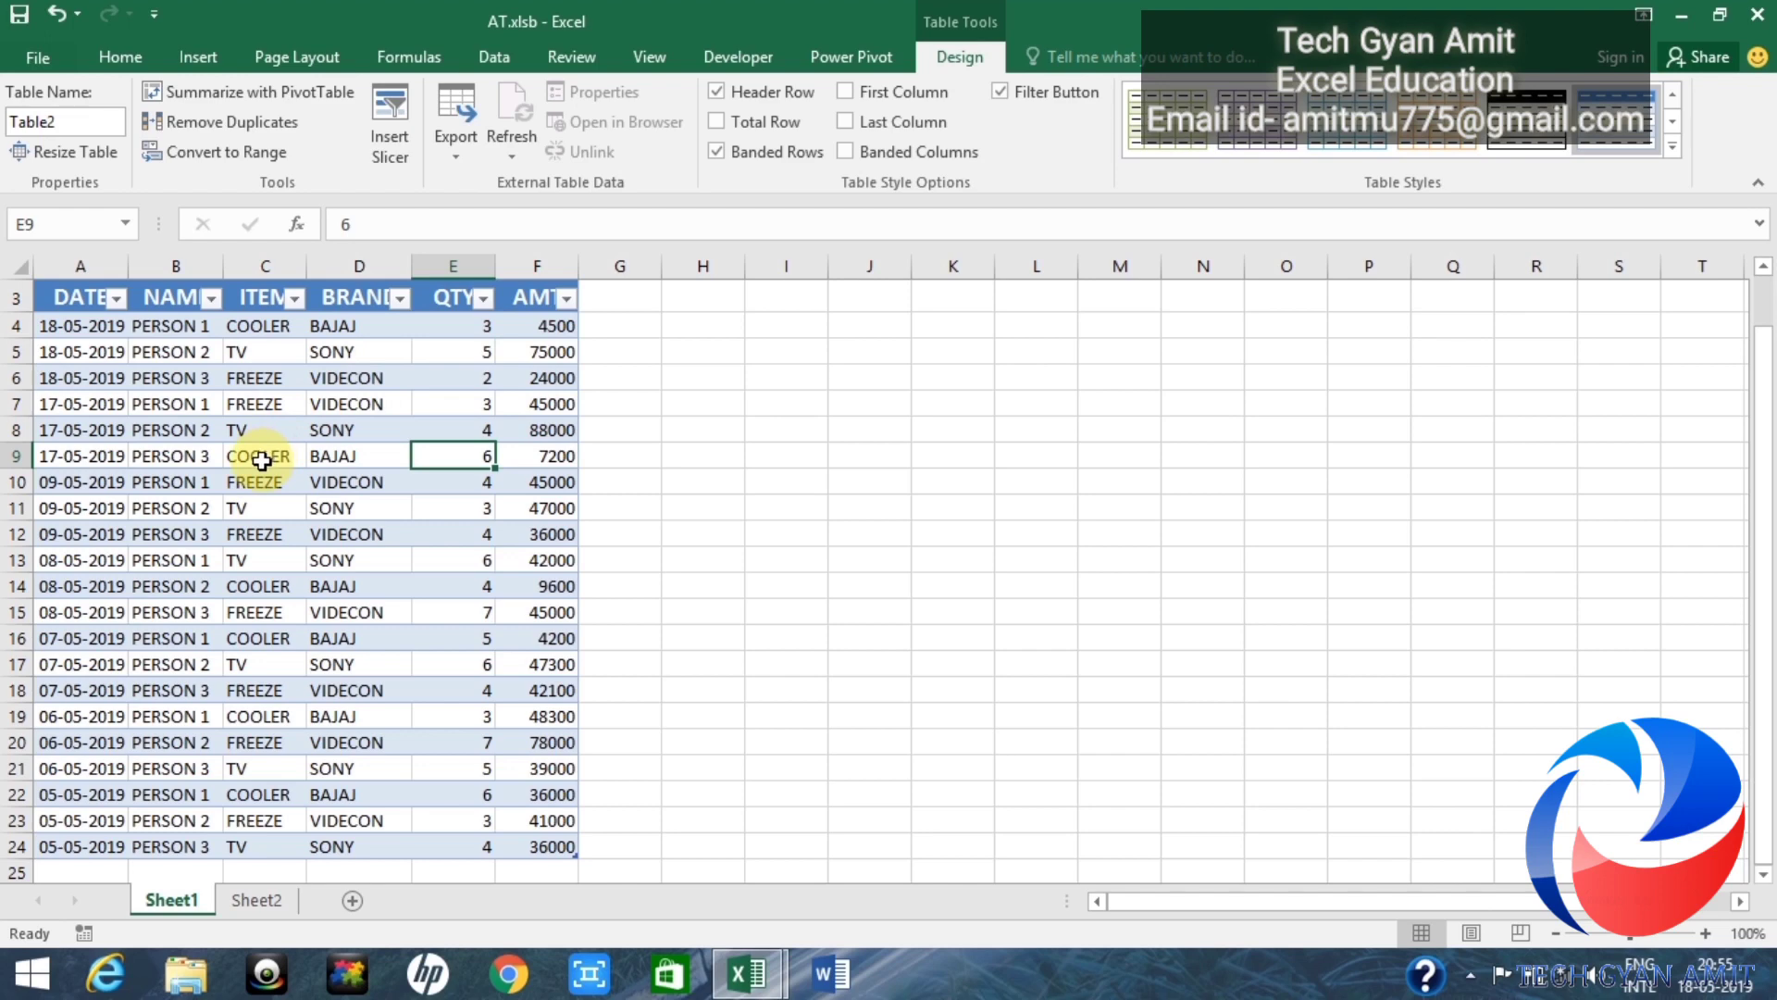
click(679, 466)
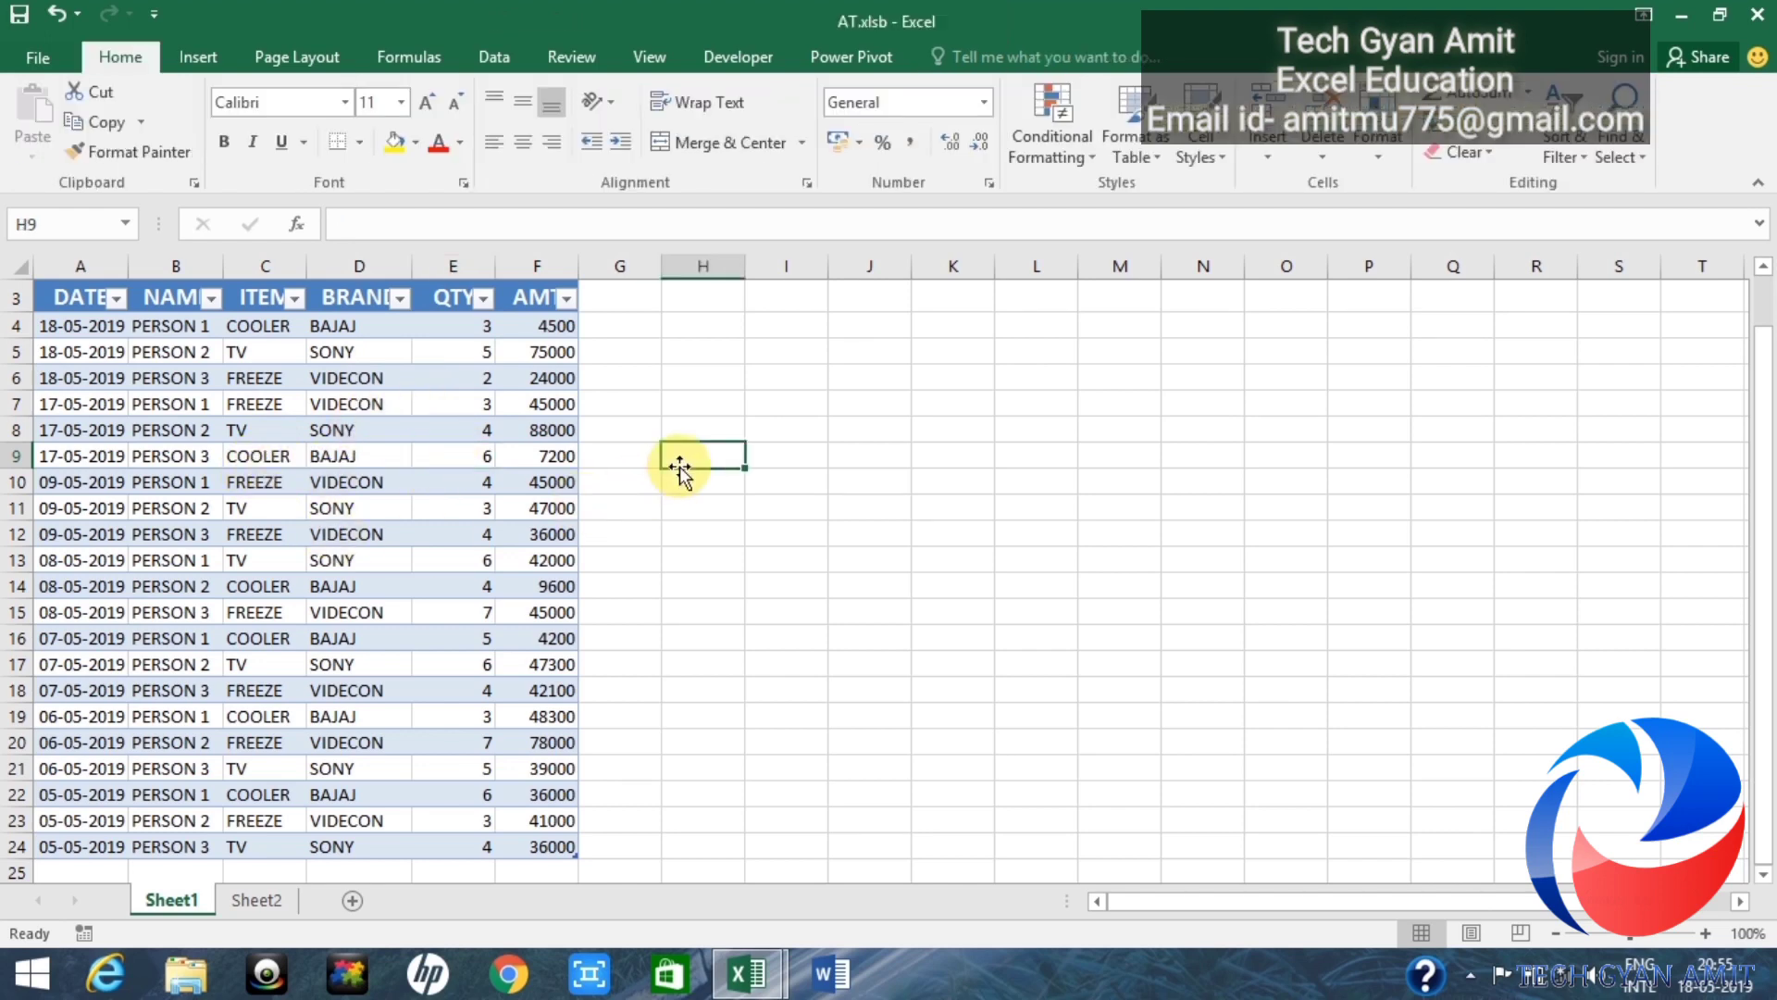
Step: Apply a table style with orange borders to the whole Sheet1 table
click(324, 559)
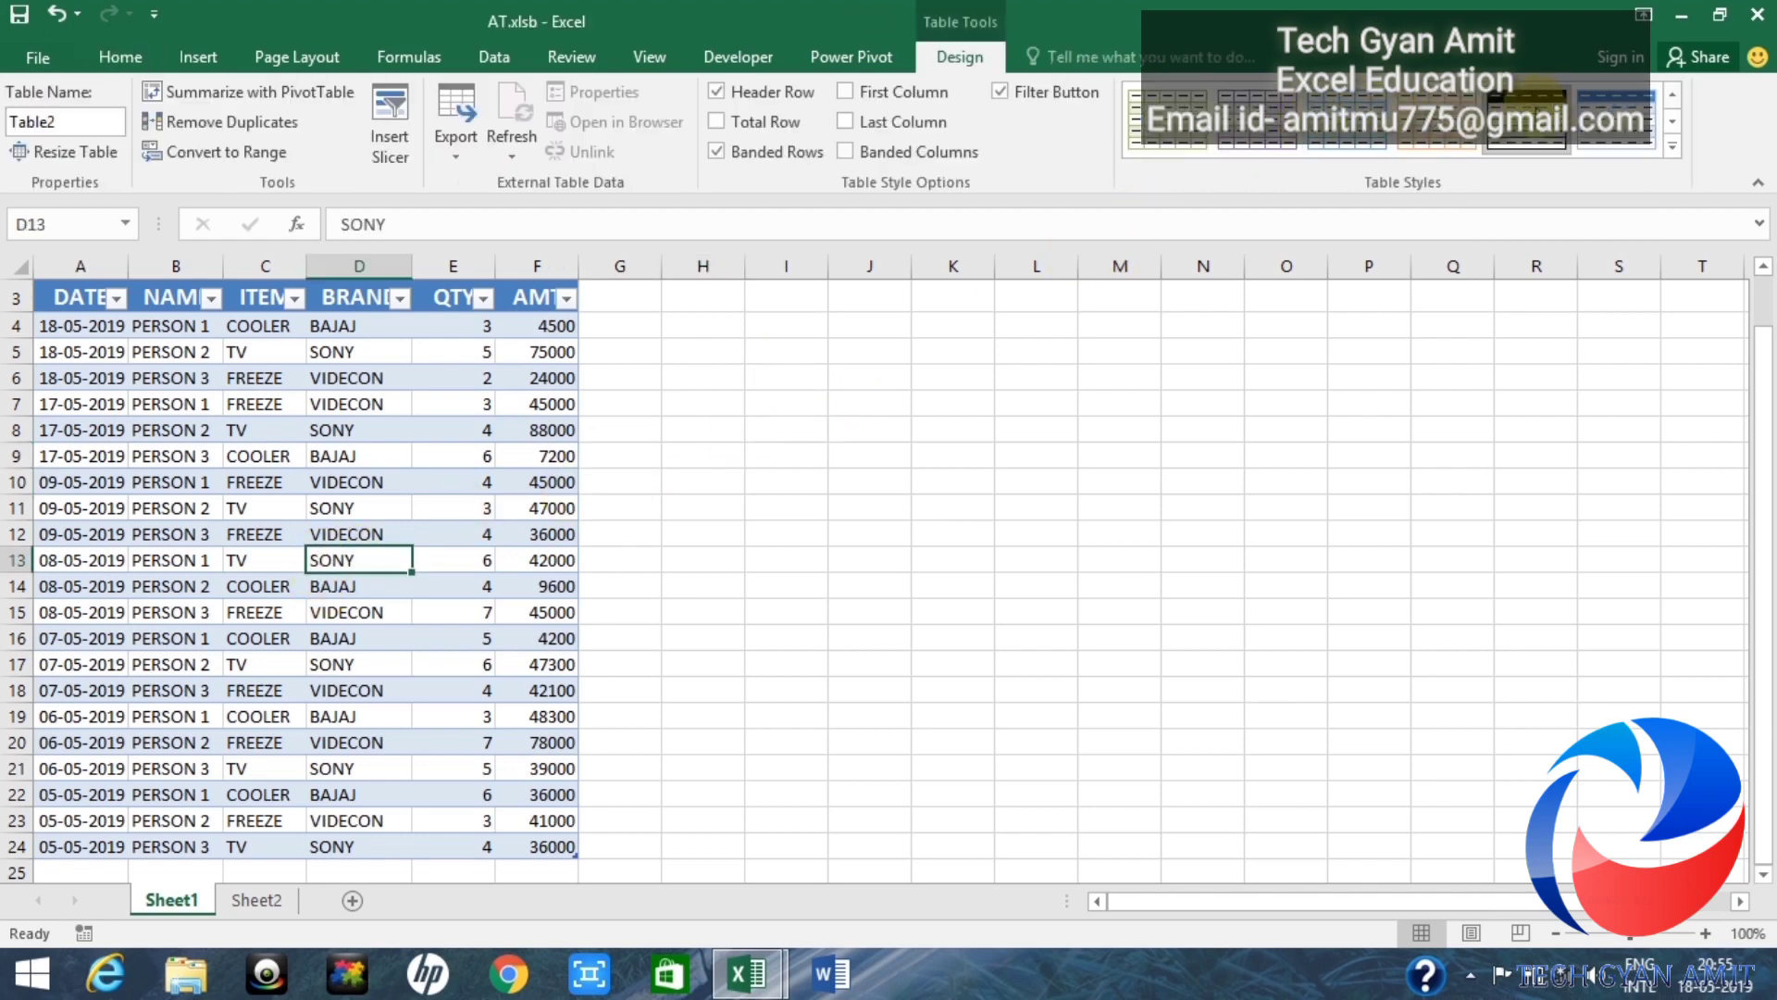
click(468, 371)
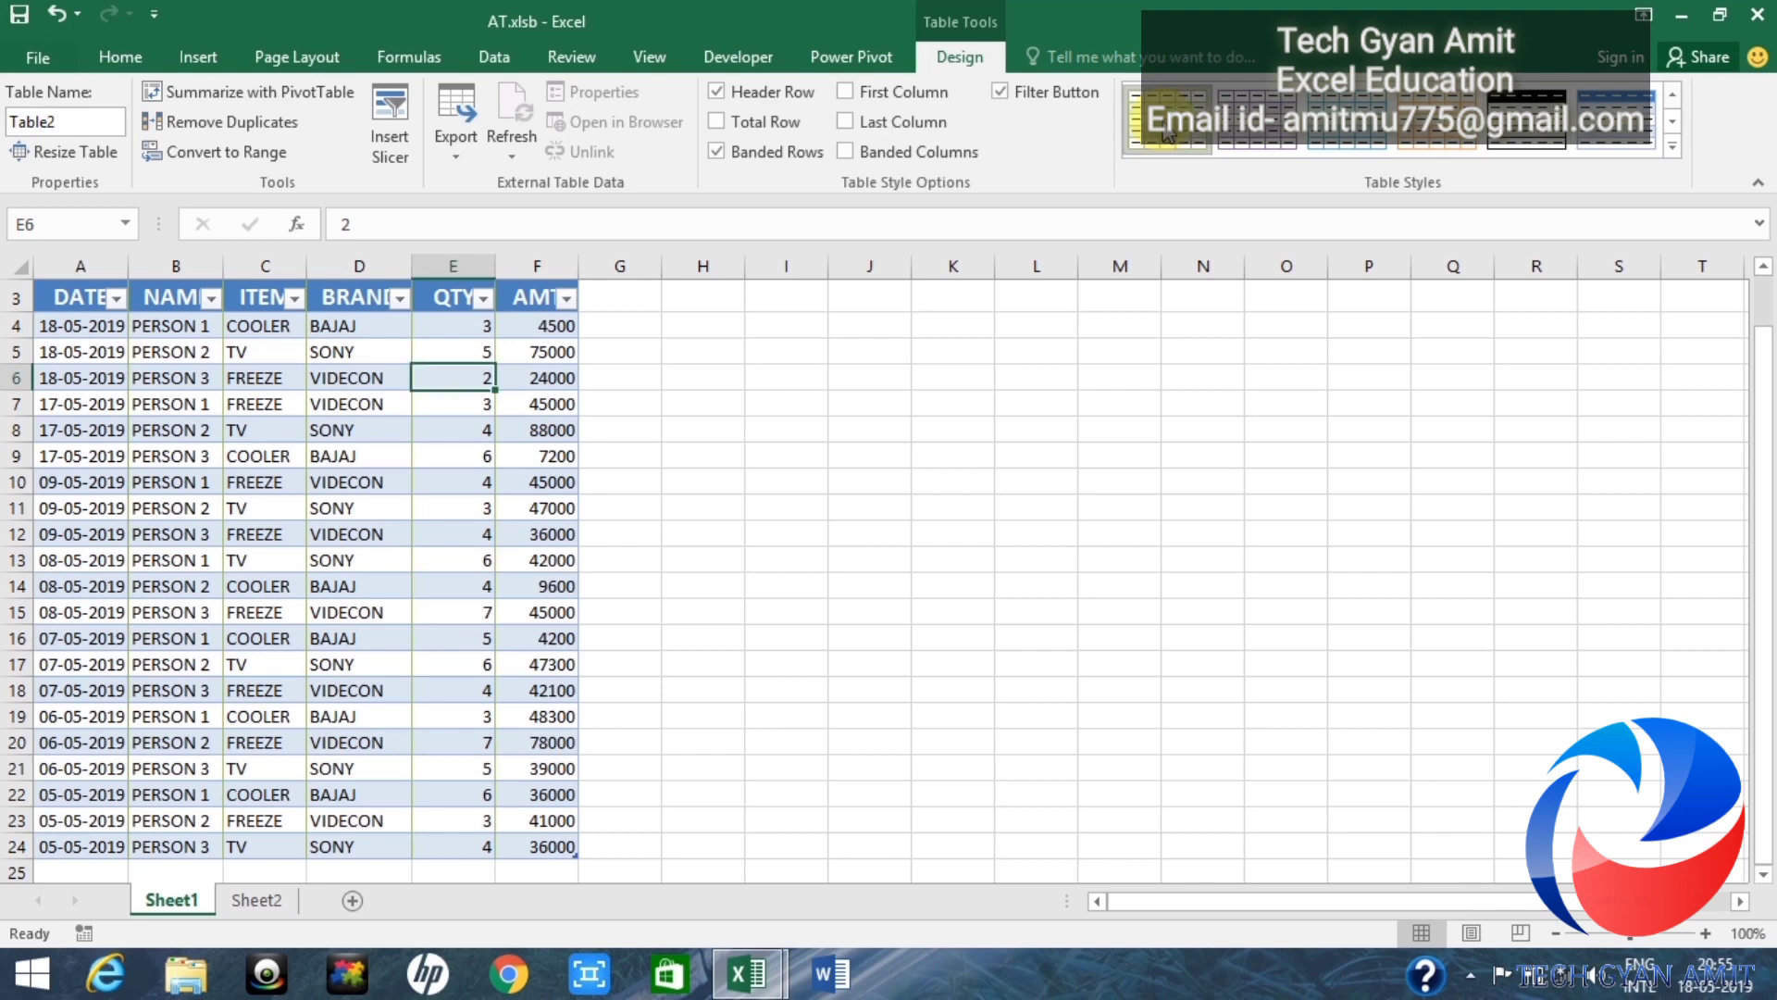
drag(81, 297, 557, 846)
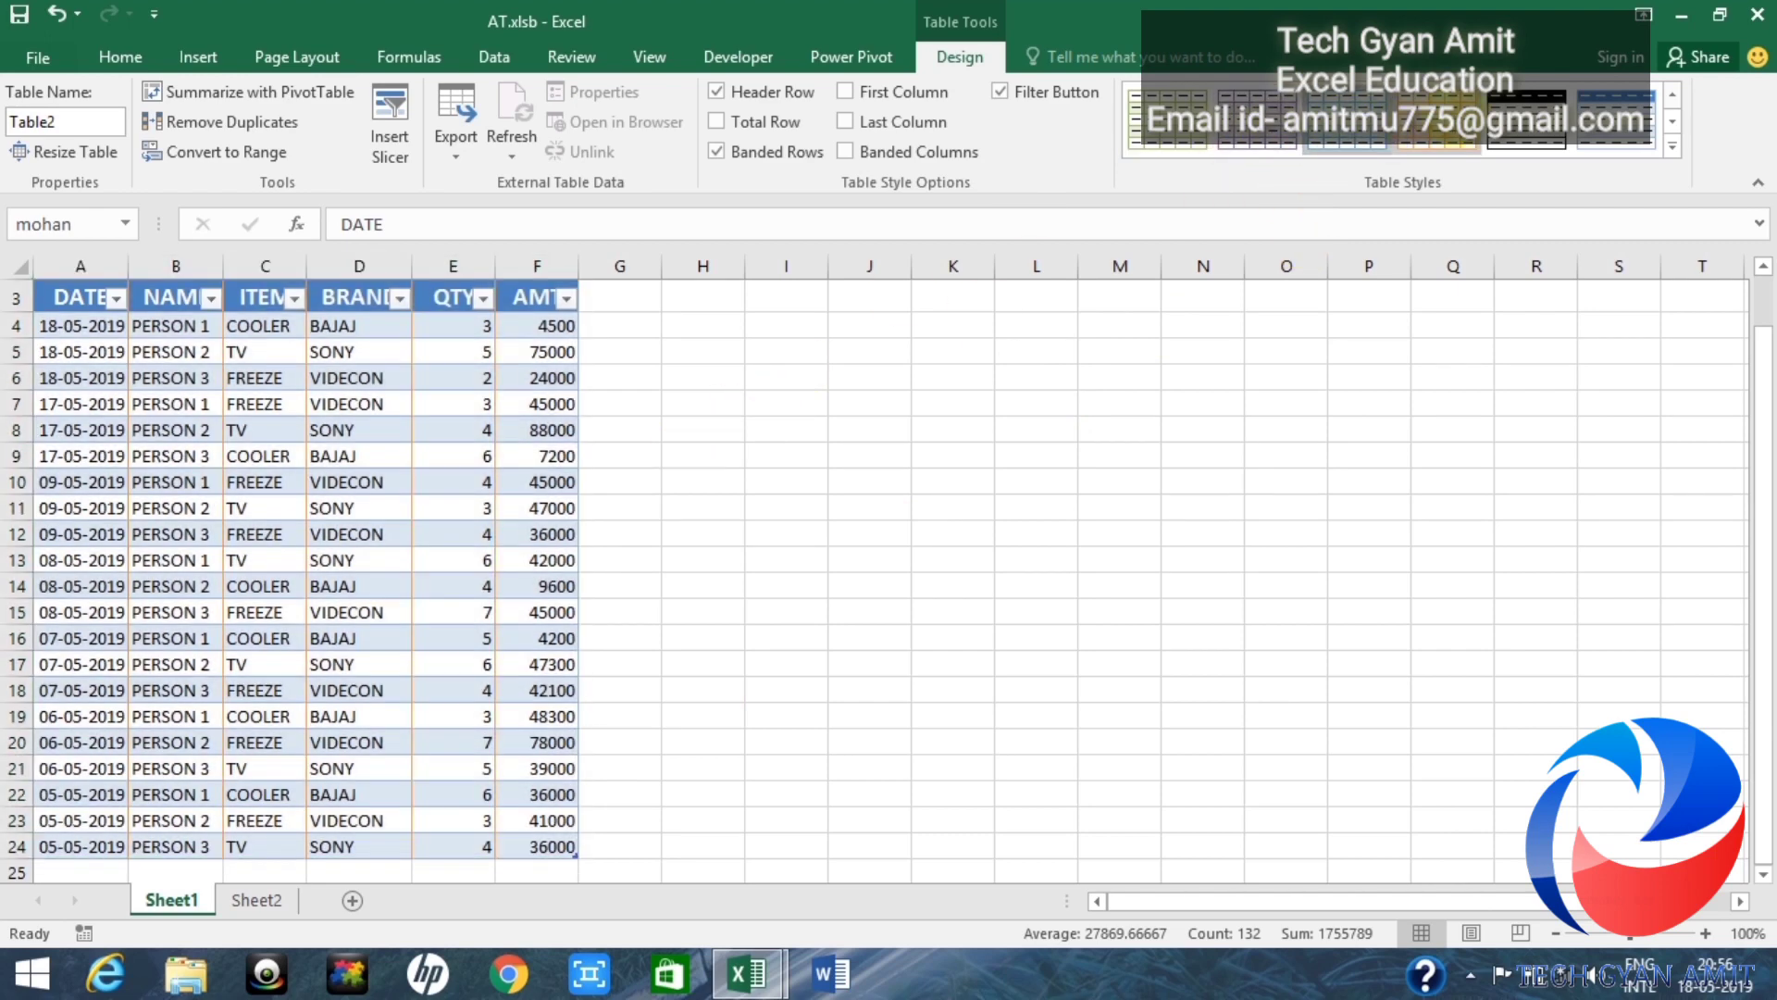
click(803, 426)
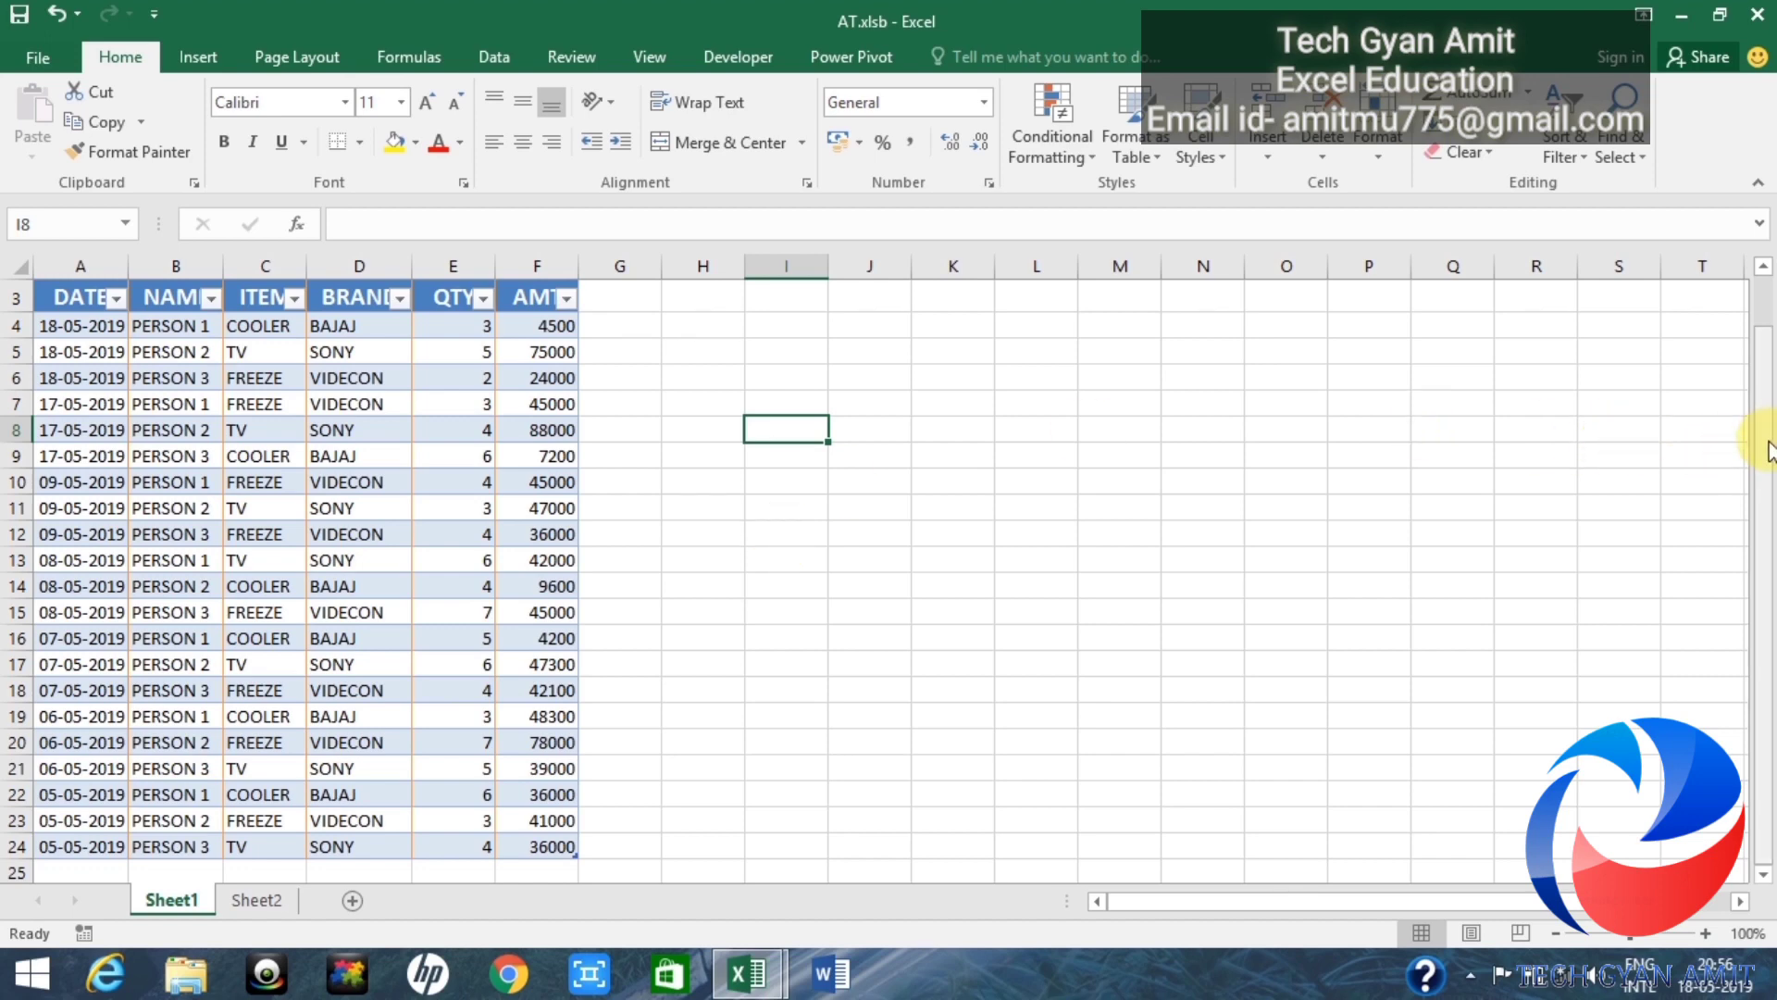
Step: Copy the table's header row from DATE to AMT on Sheet1 and paste it into Sheet2 starting at cell B5
drag(1770, 444, 1764, 389)
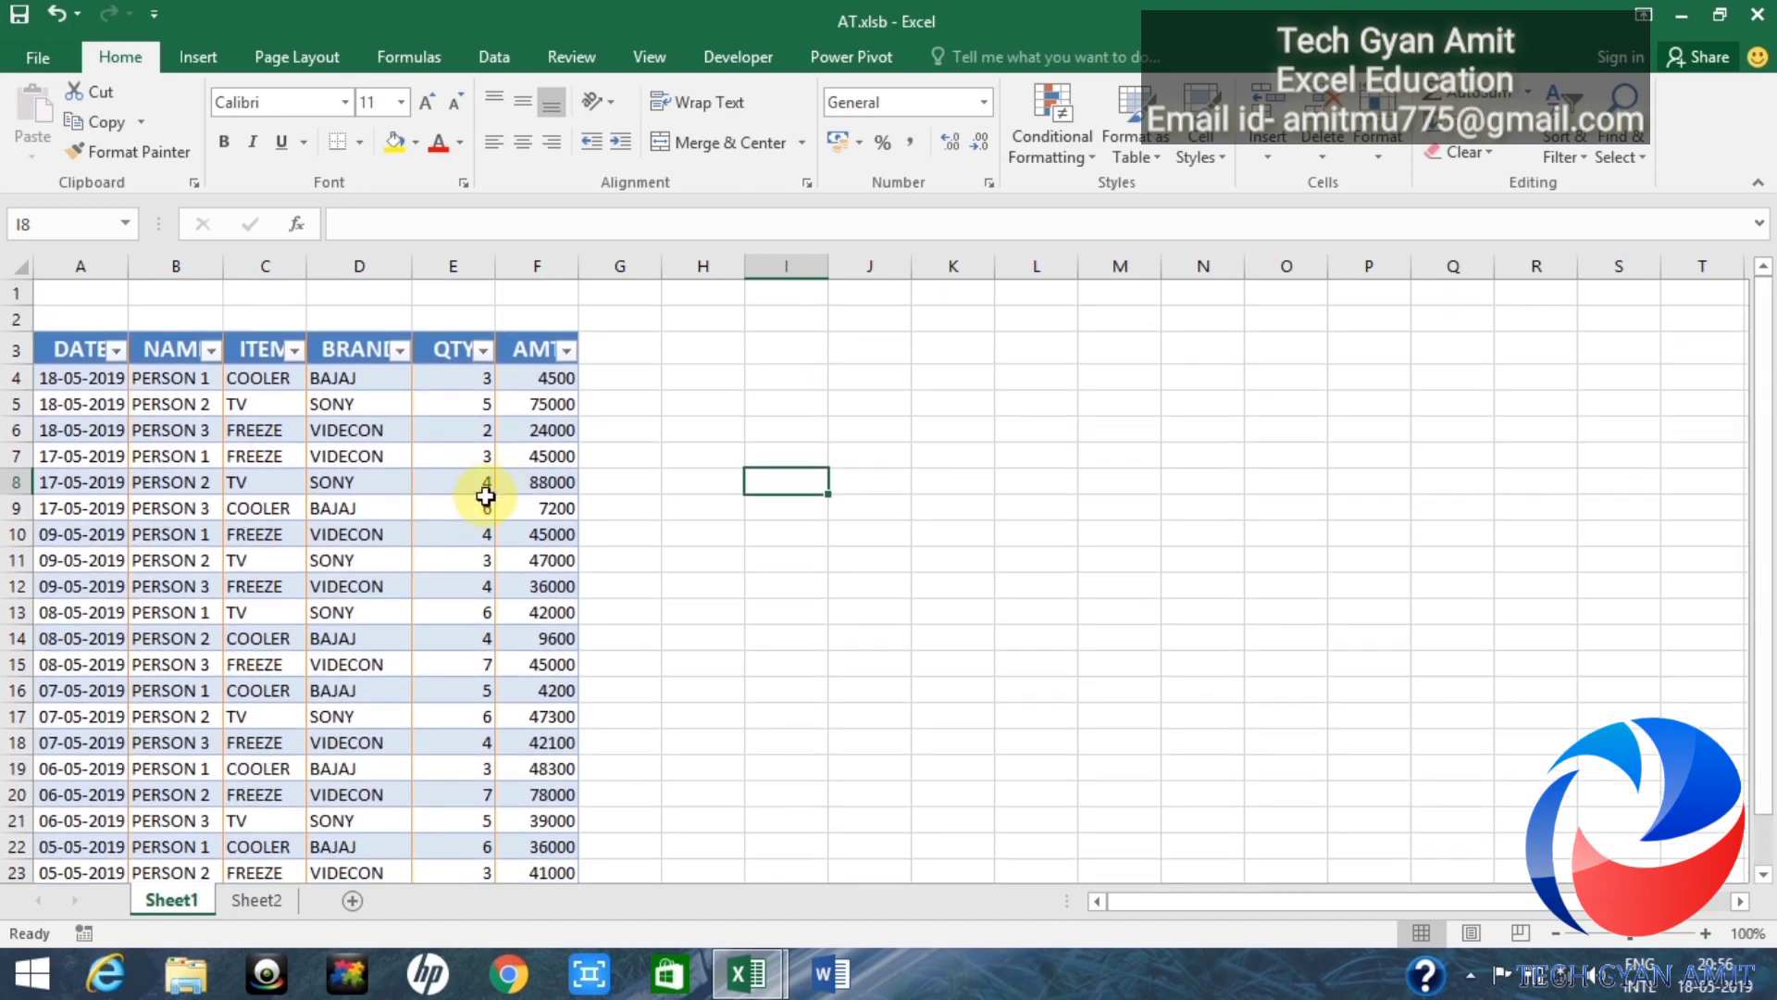
click(111, 346)
drag(111, 345, 522, 357)
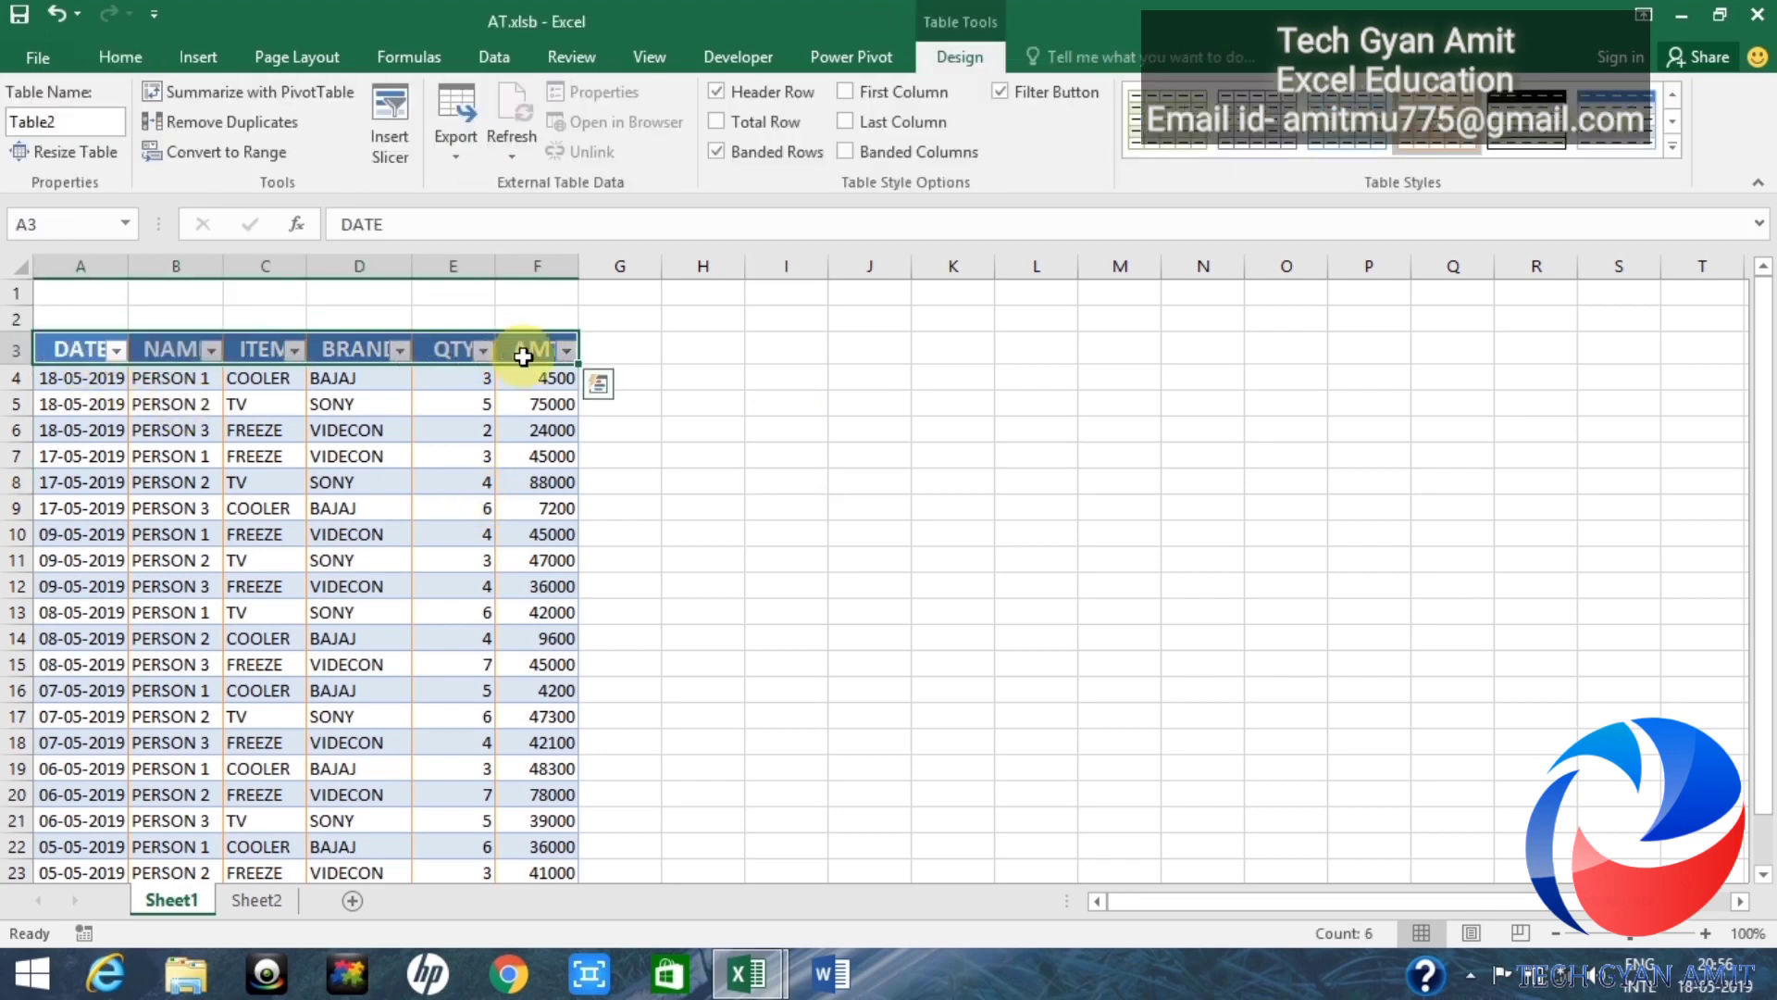
key(ctrl+c)
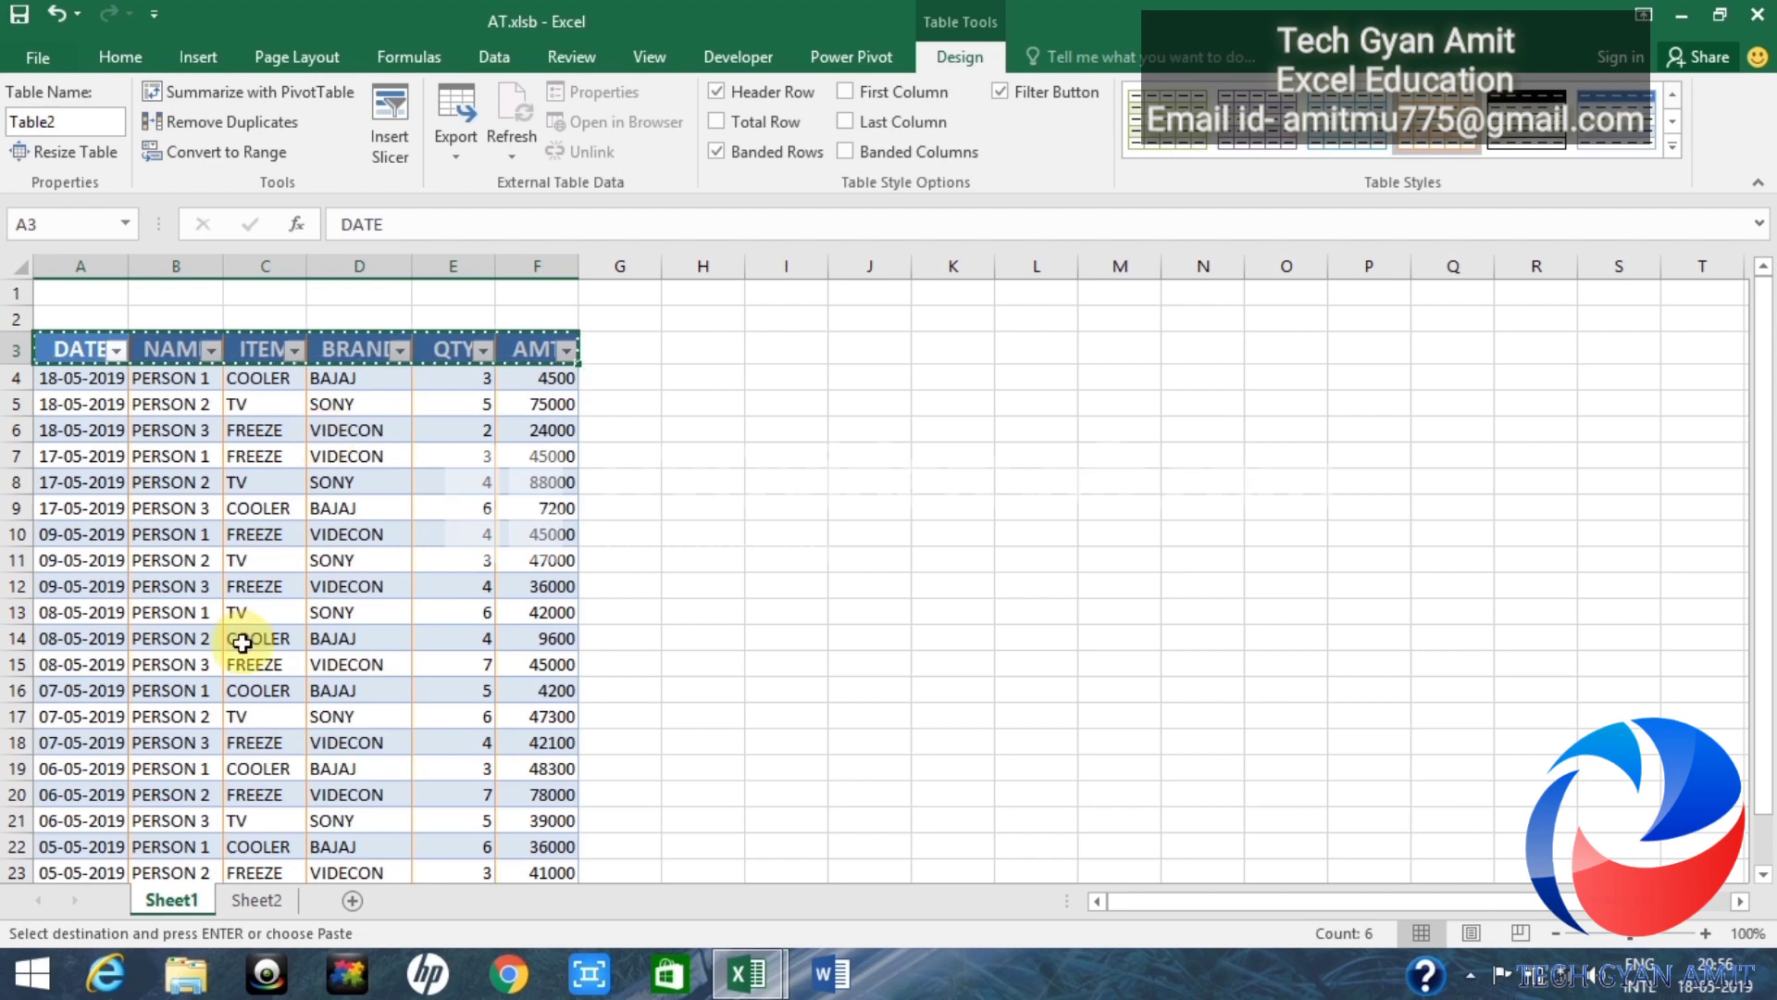
click(250, 898)
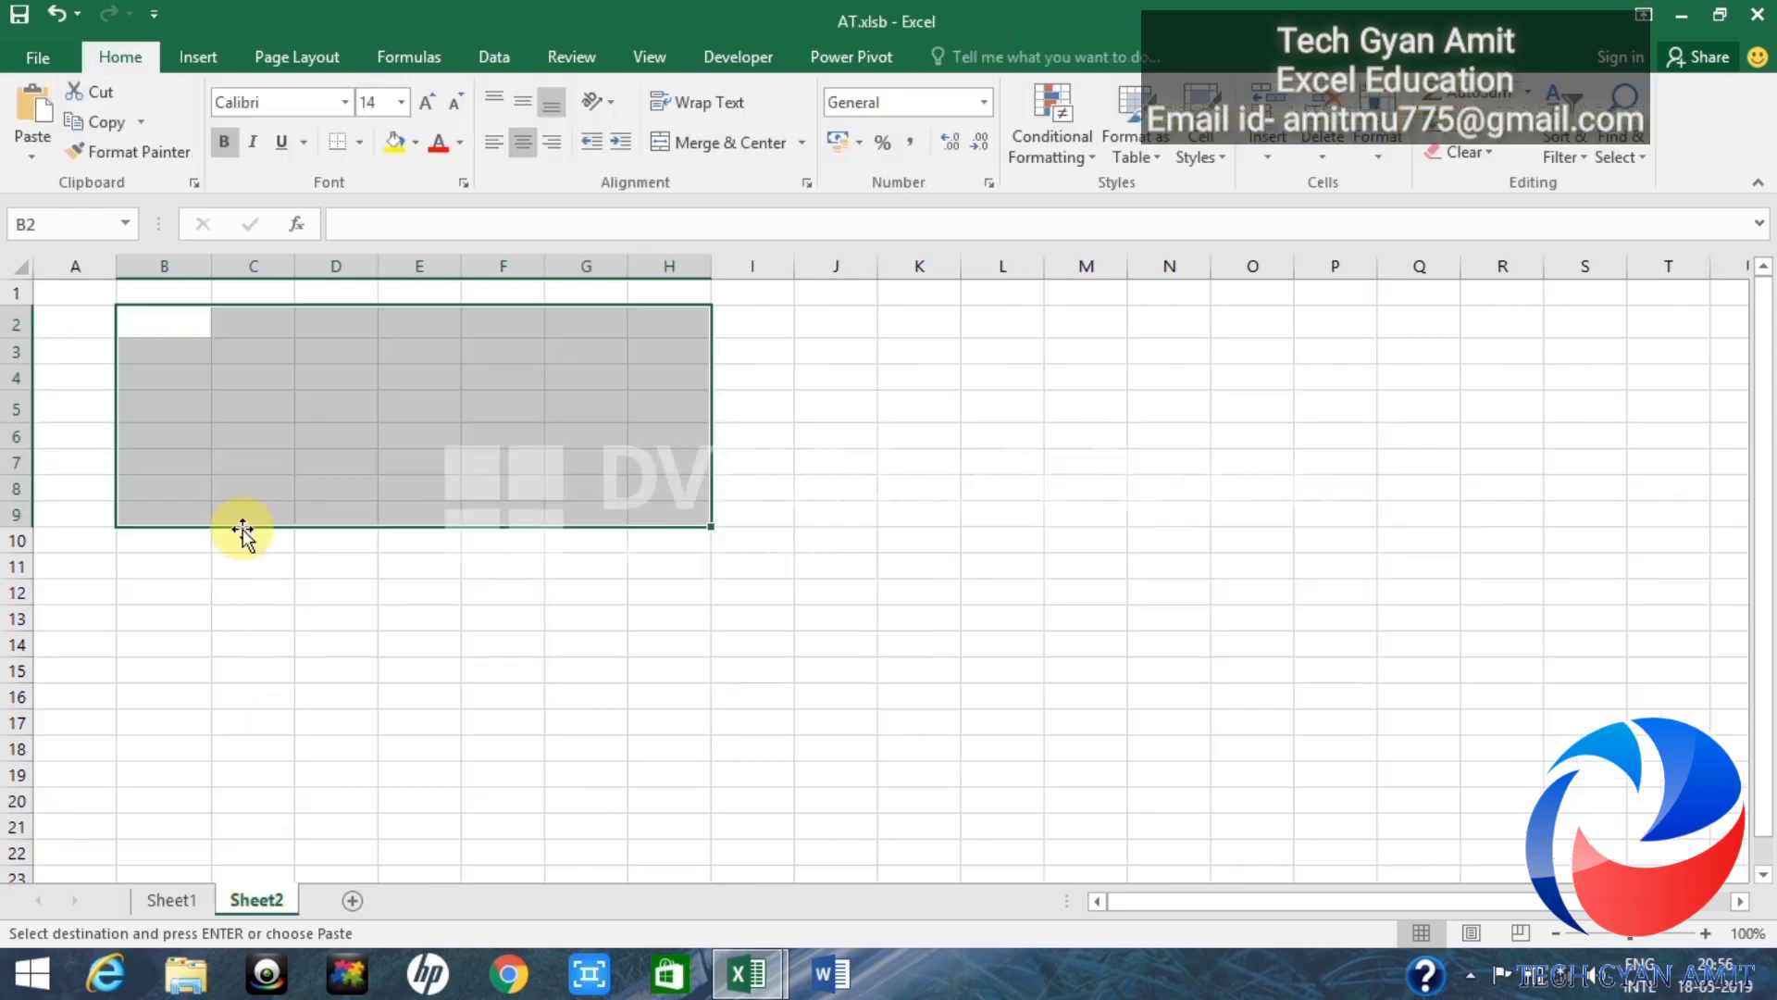
click(190, 324)
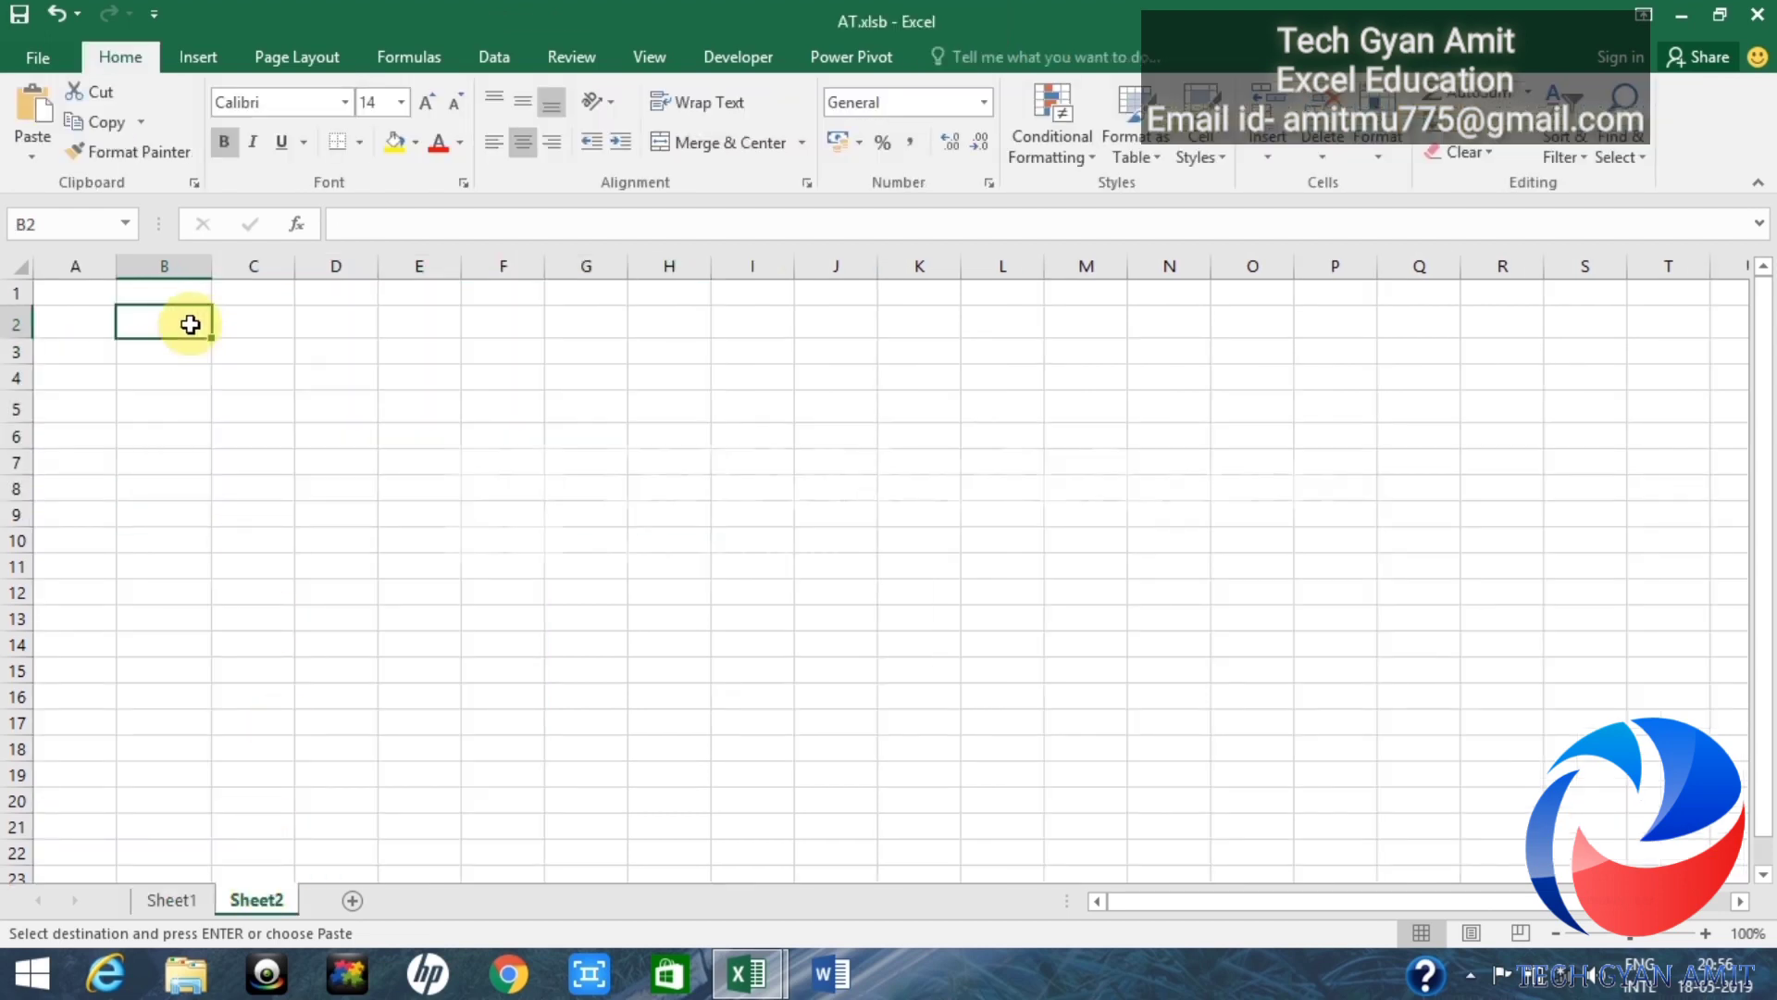
click(176, 416)
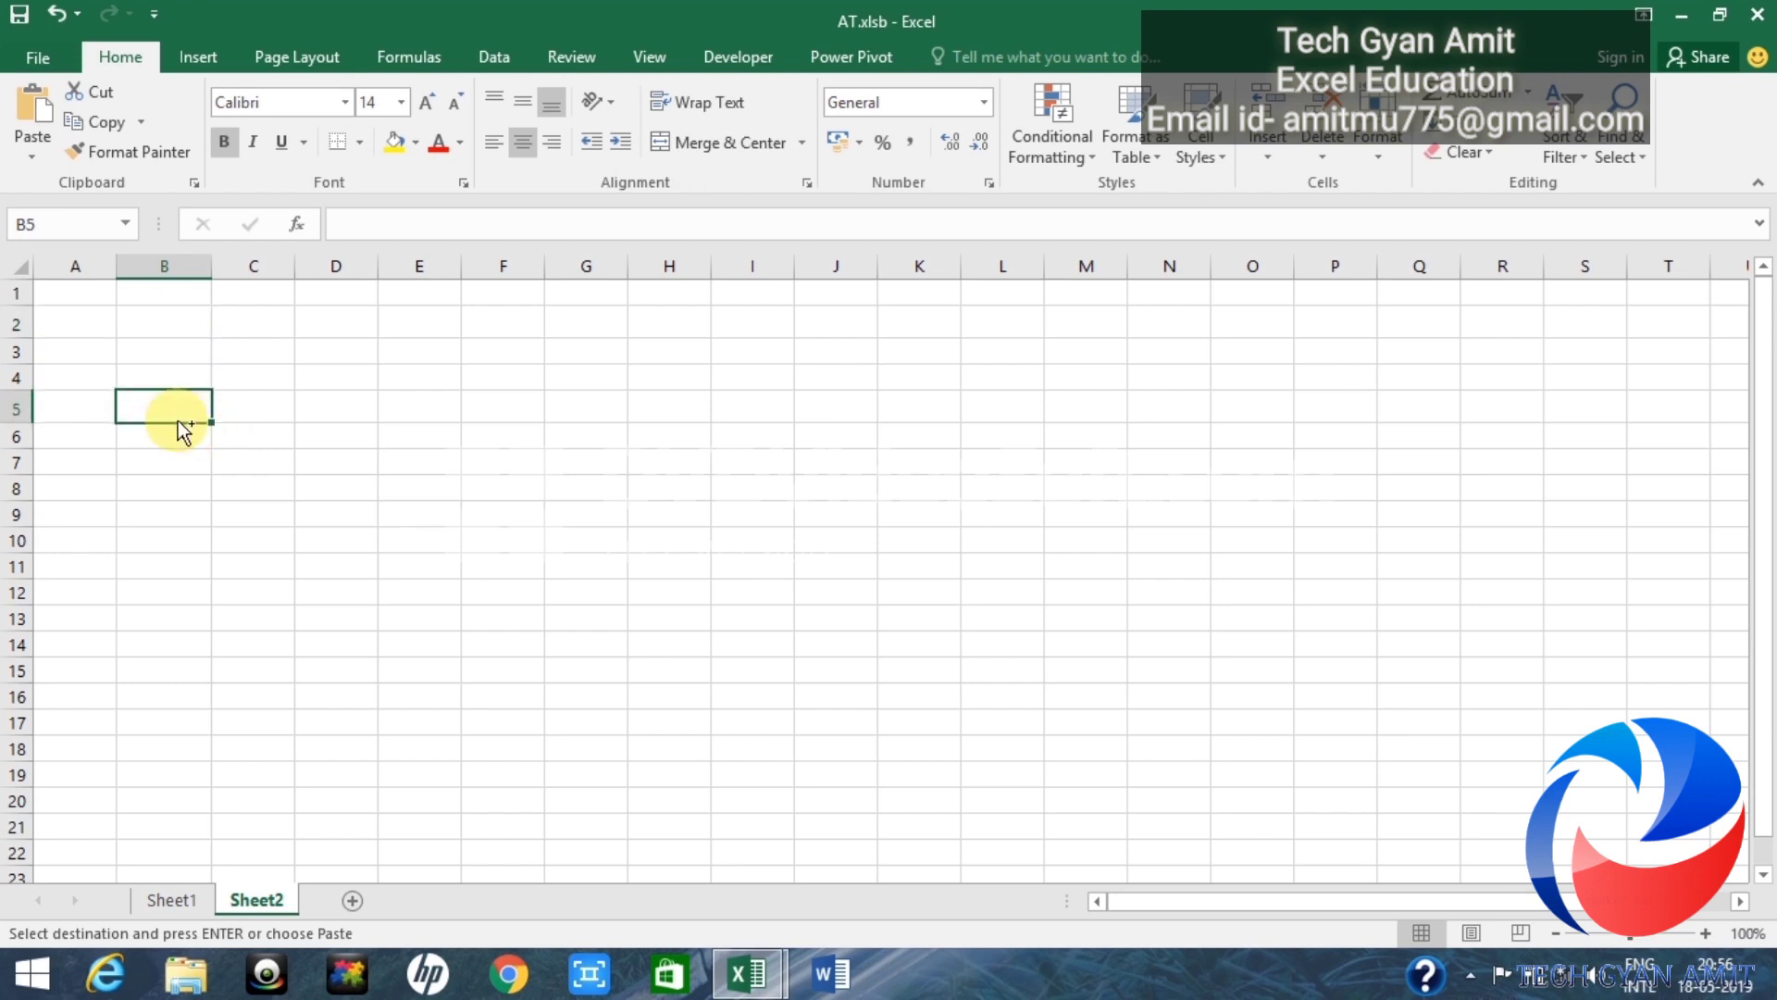
key(ctrl+v)
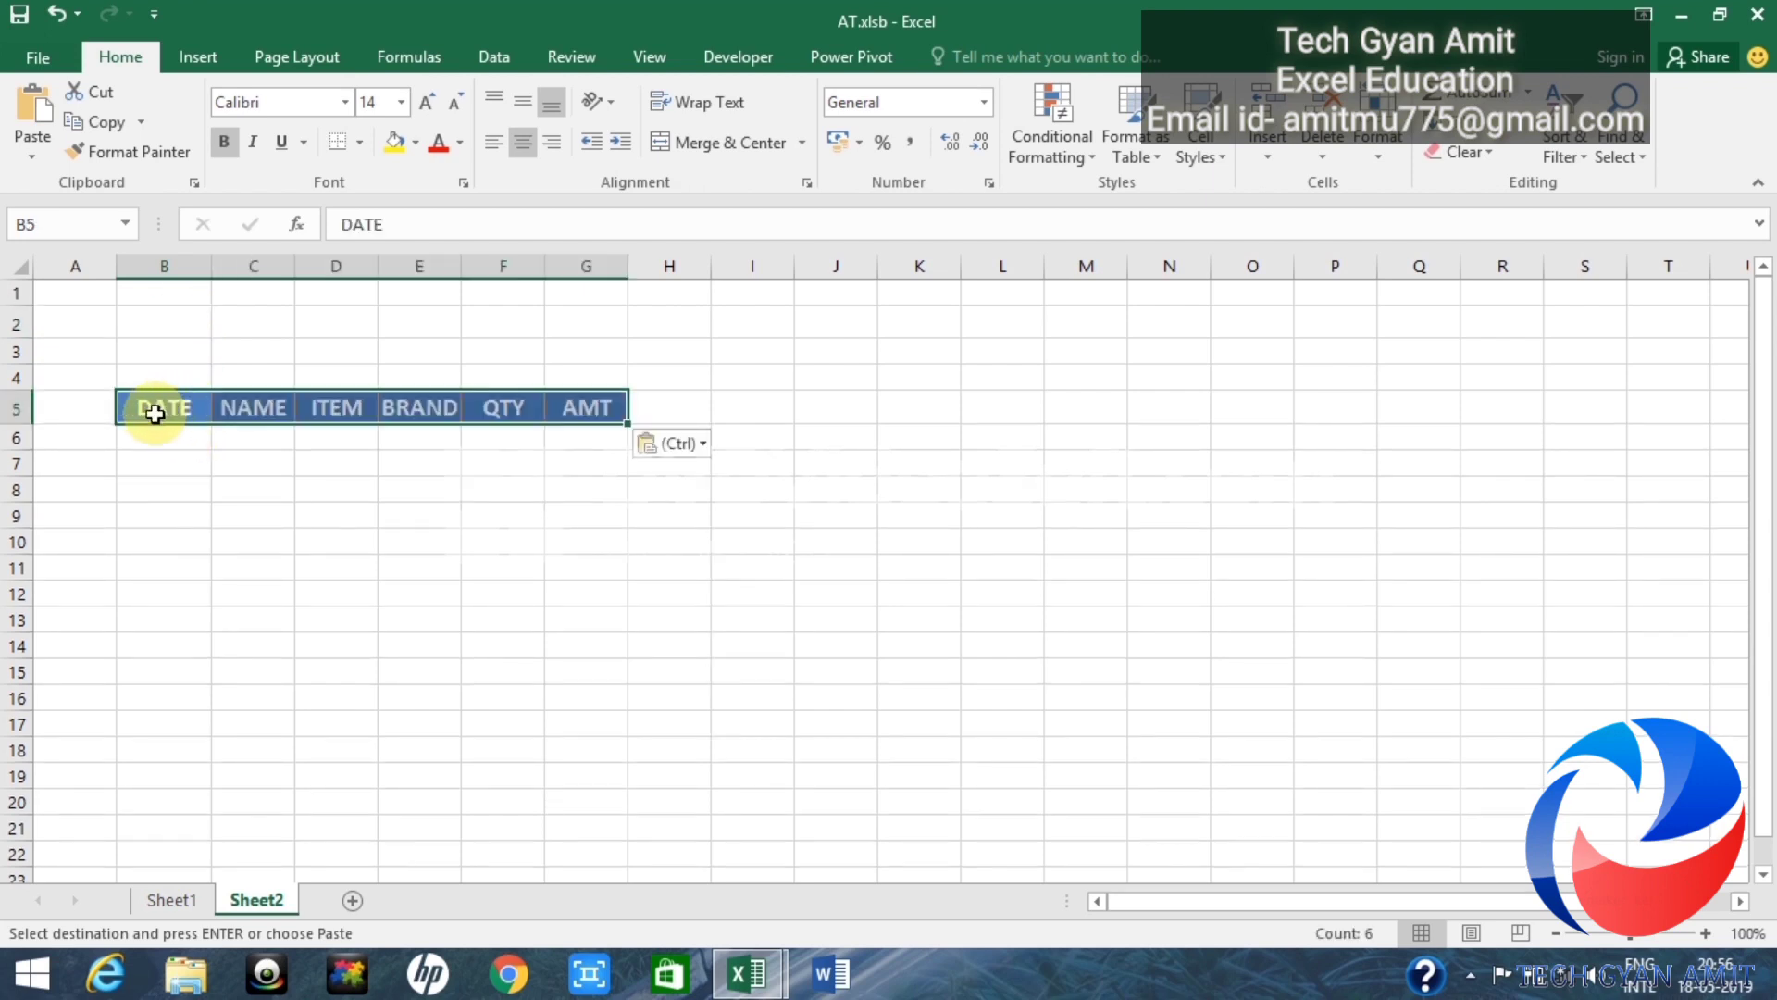
Step: Copy the DATE header from cell B5 on Sheet2 and paste it into cell B2
click(181, 459)
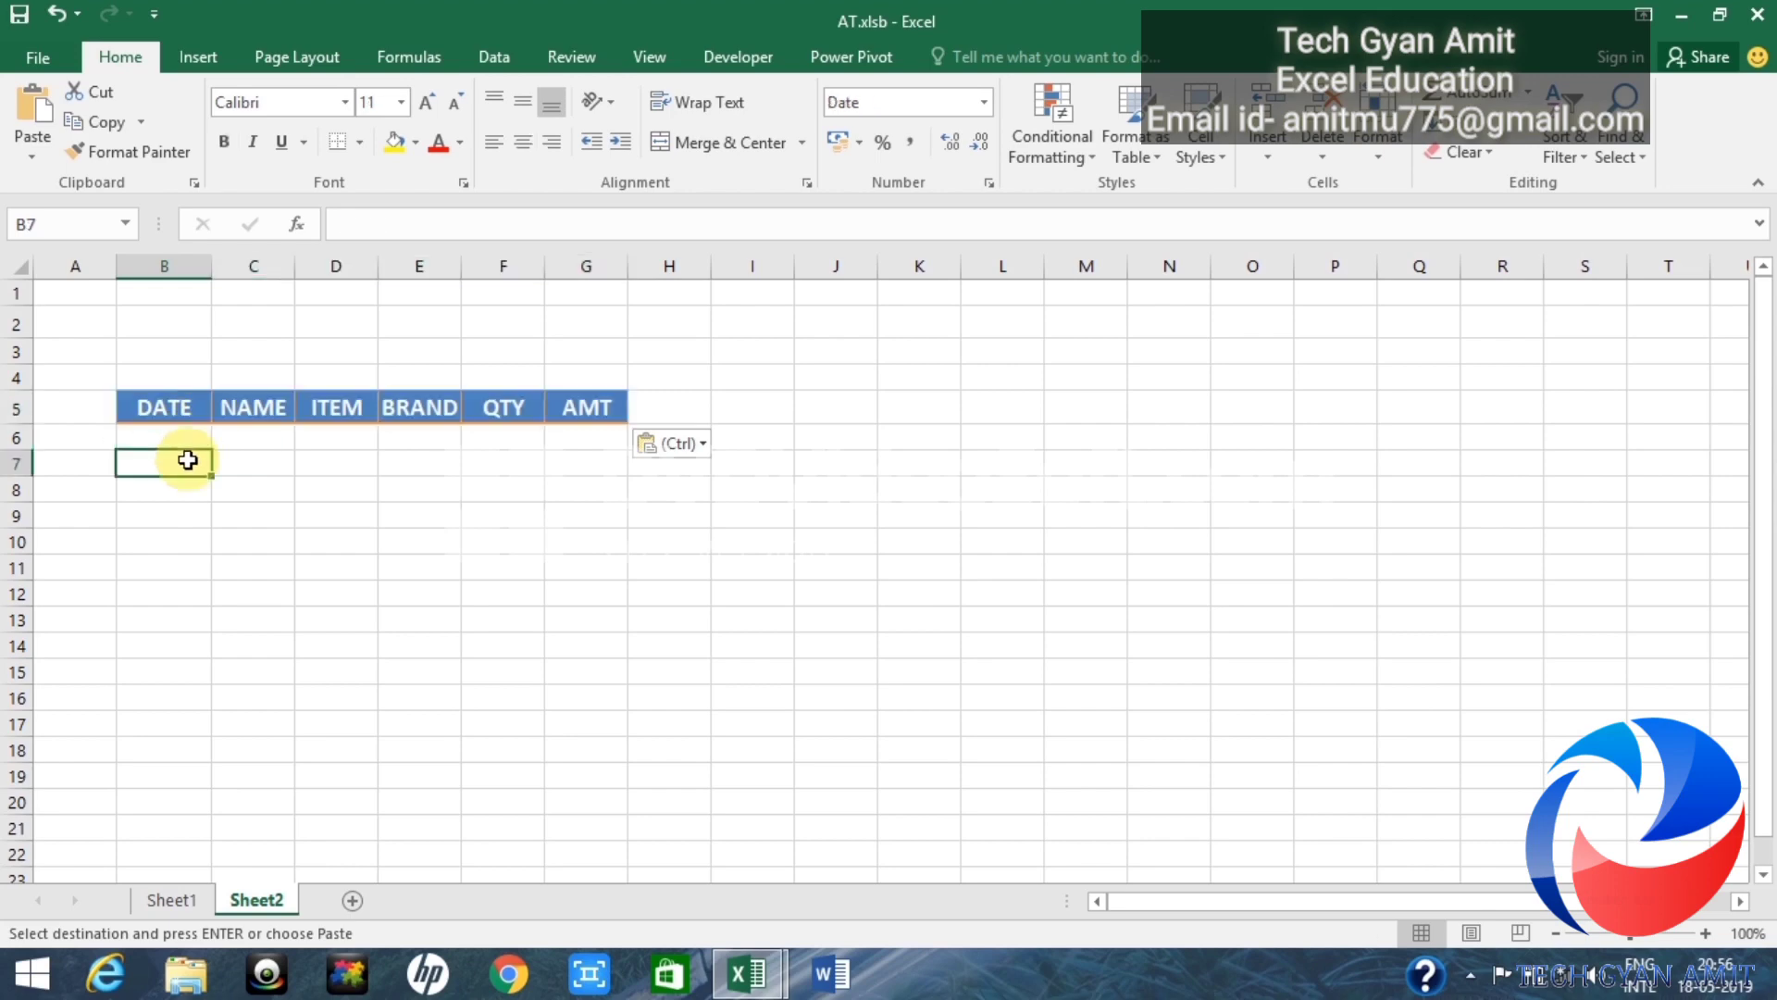
click(181, 413)
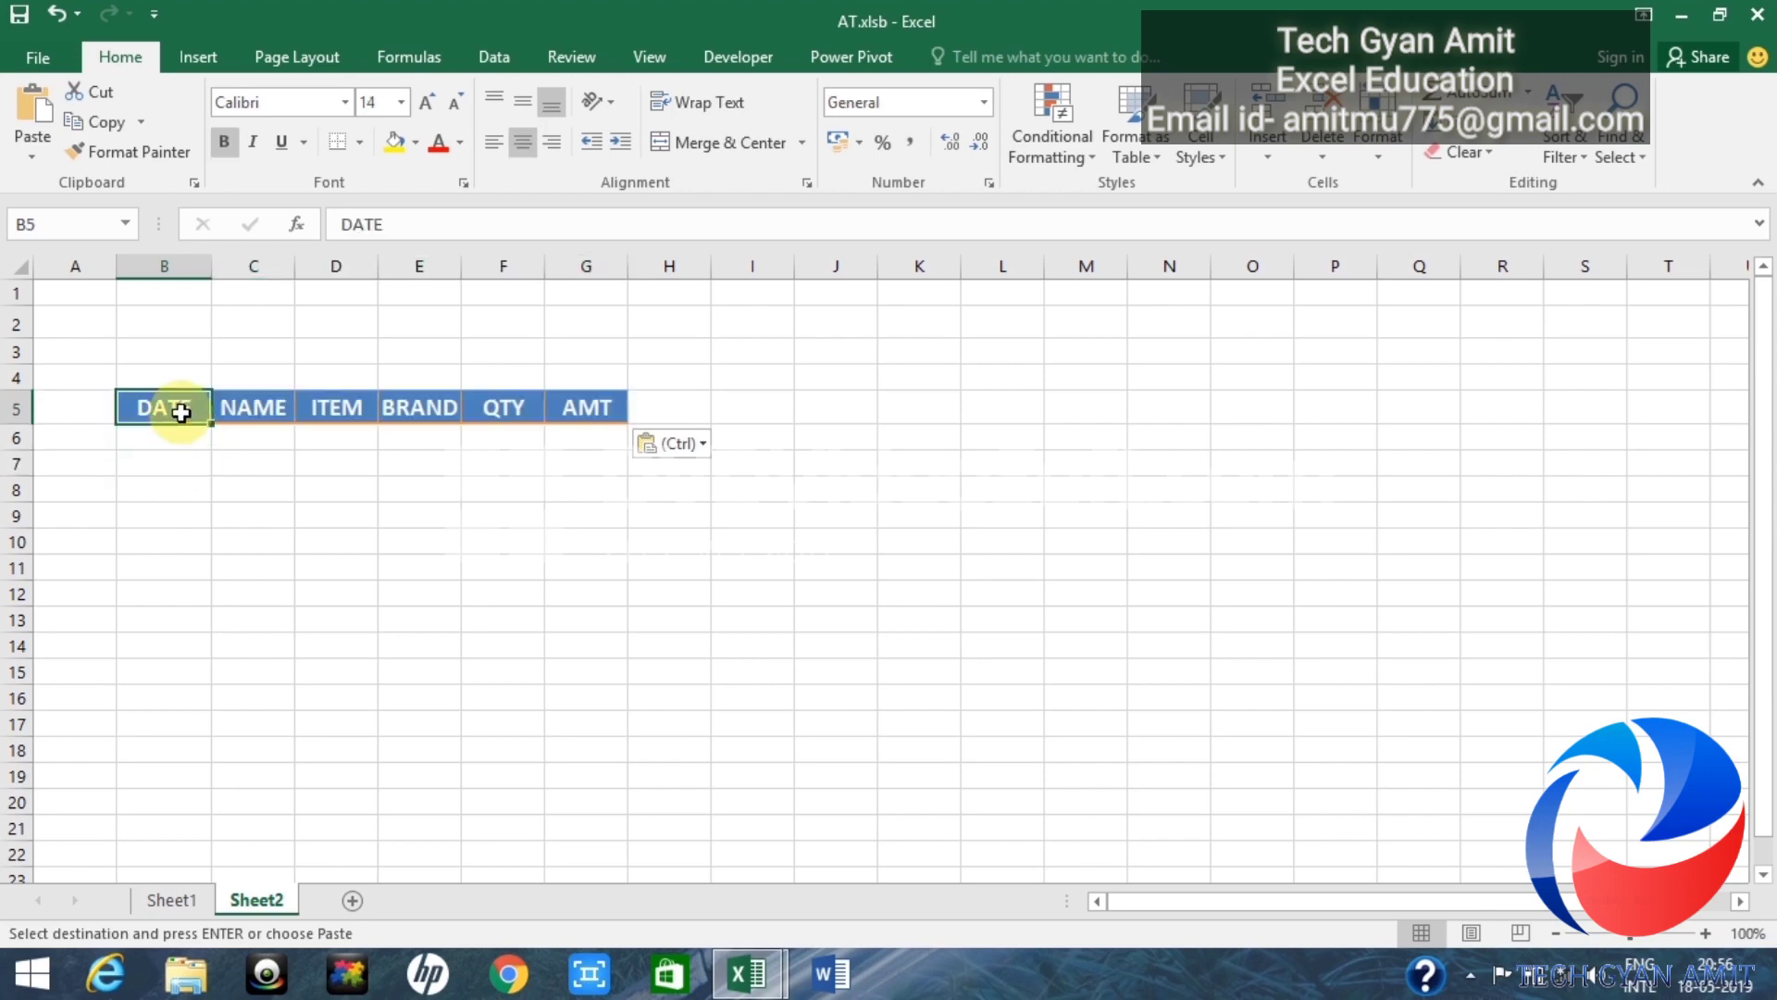
key(ctrl+c)
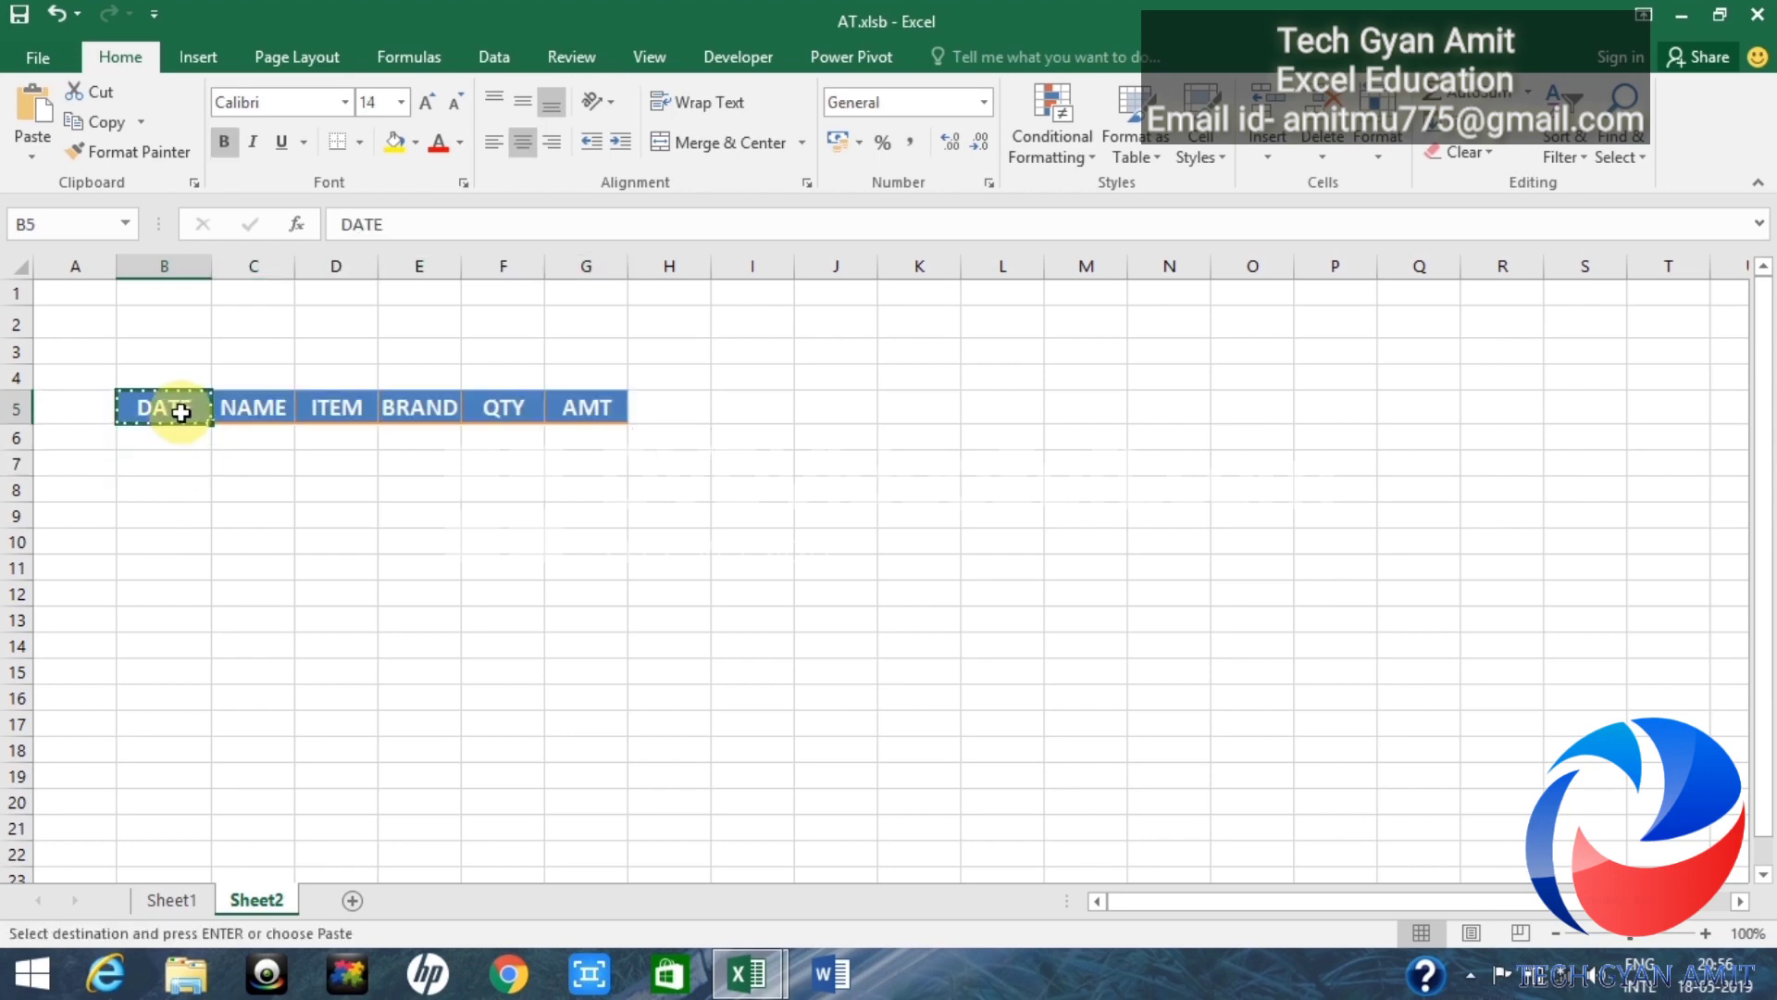
click(157, 321)
key(ctrl+v)
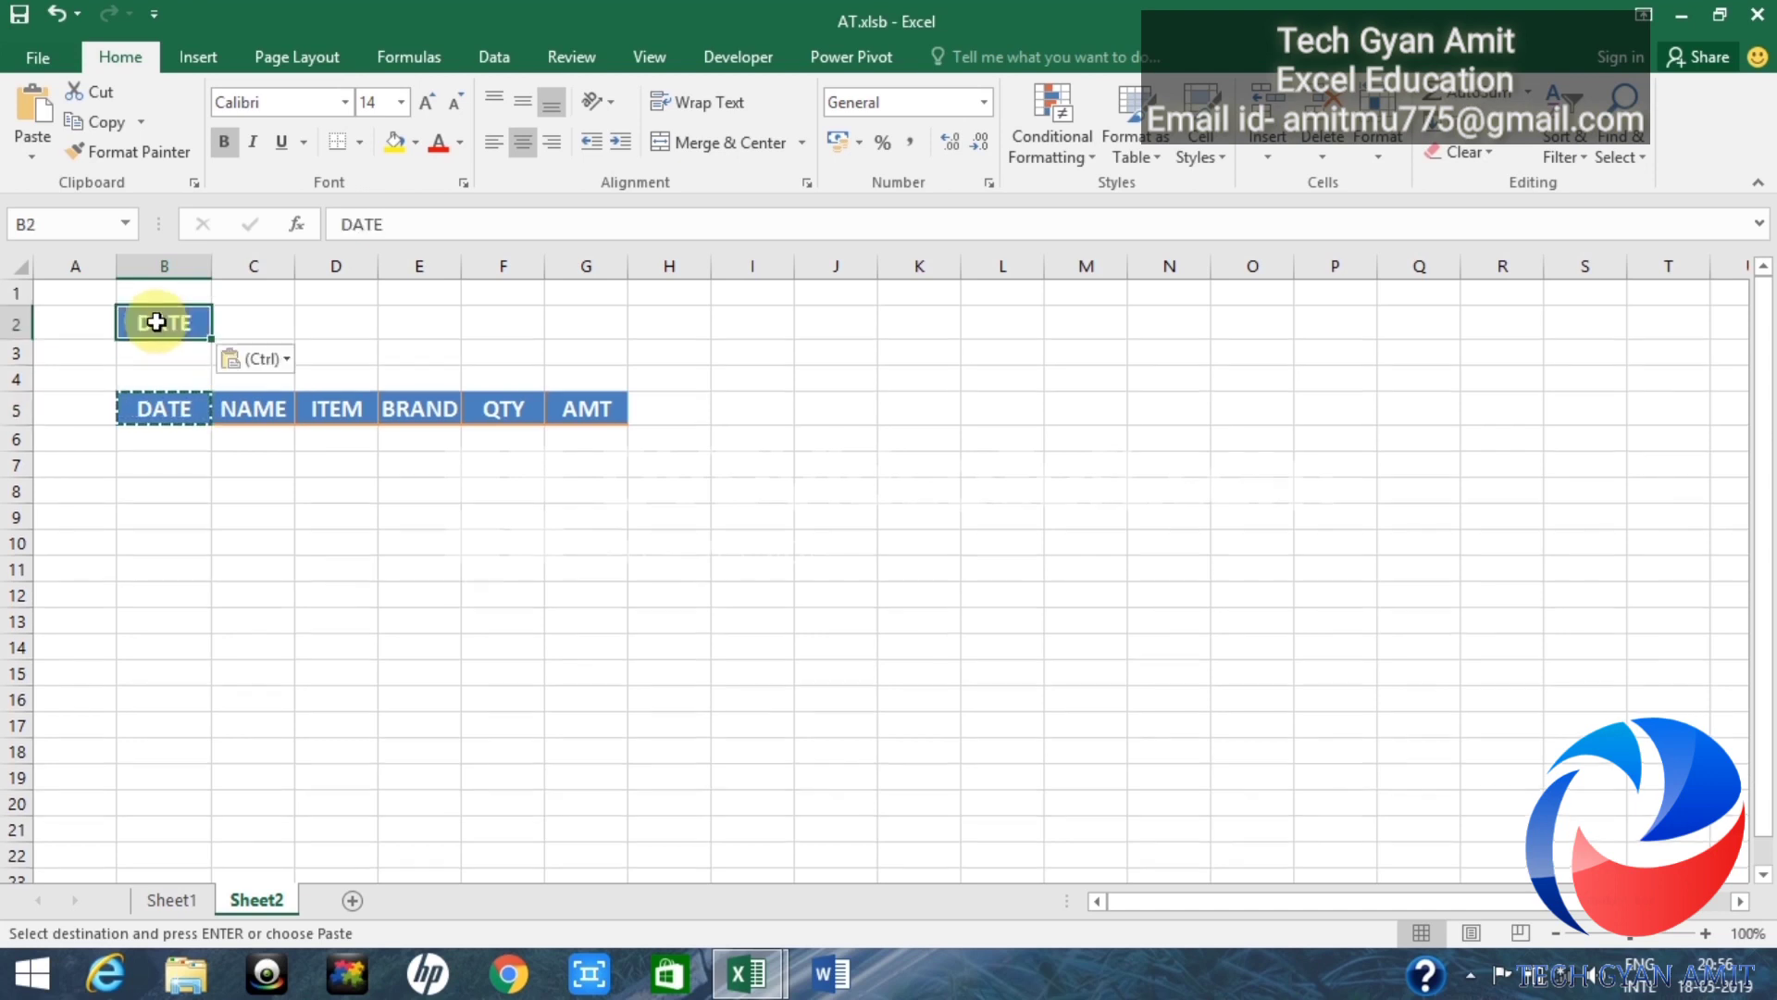
Step: Enter the formula =today() in cell B3 under the copied DATE header
click(154, 348)
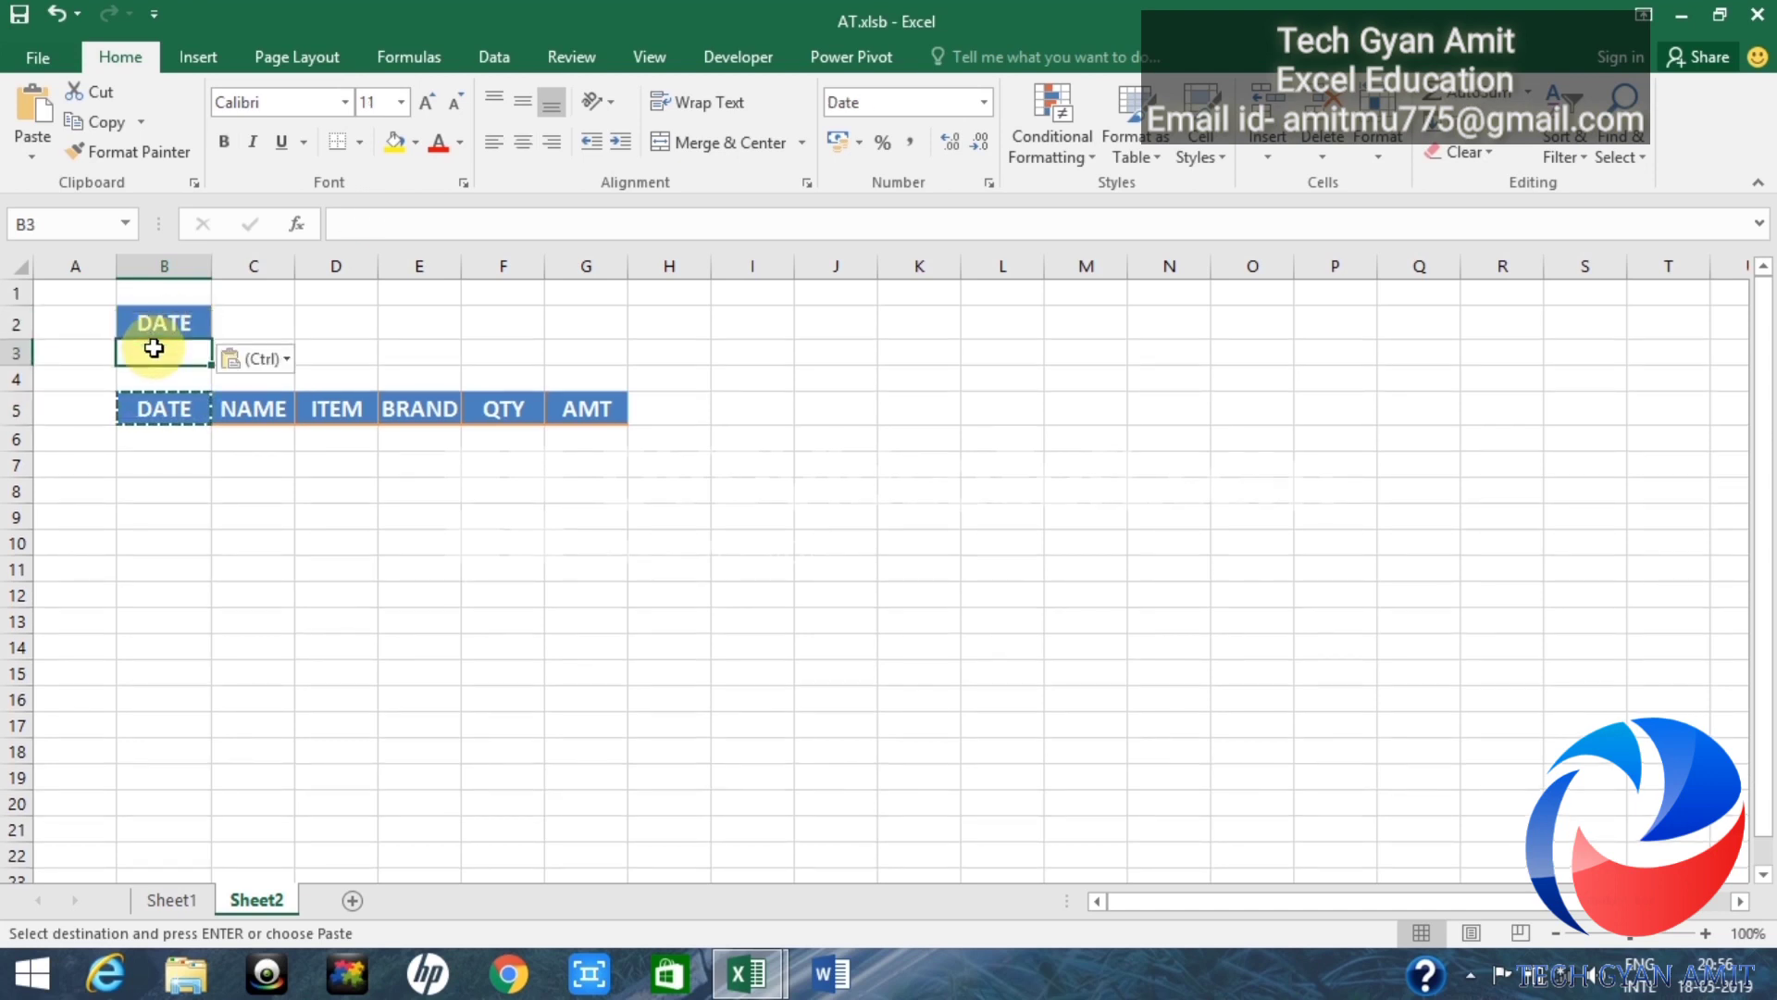
text(=)
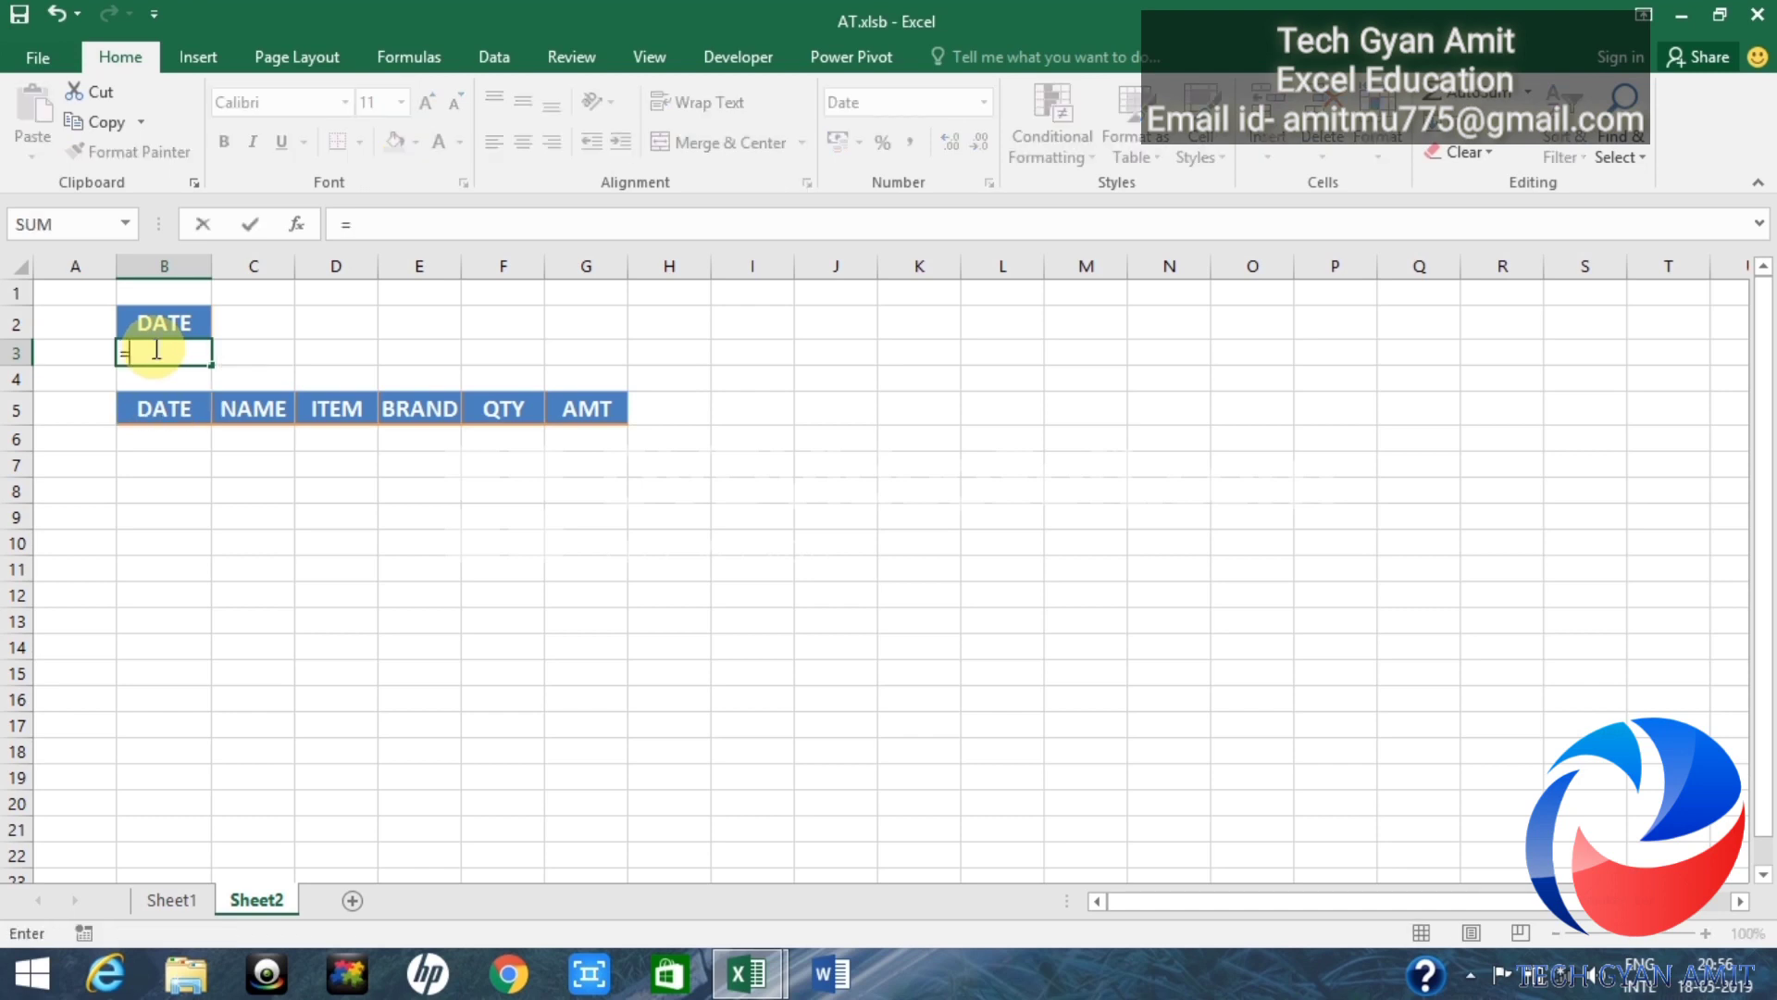
text(toda)
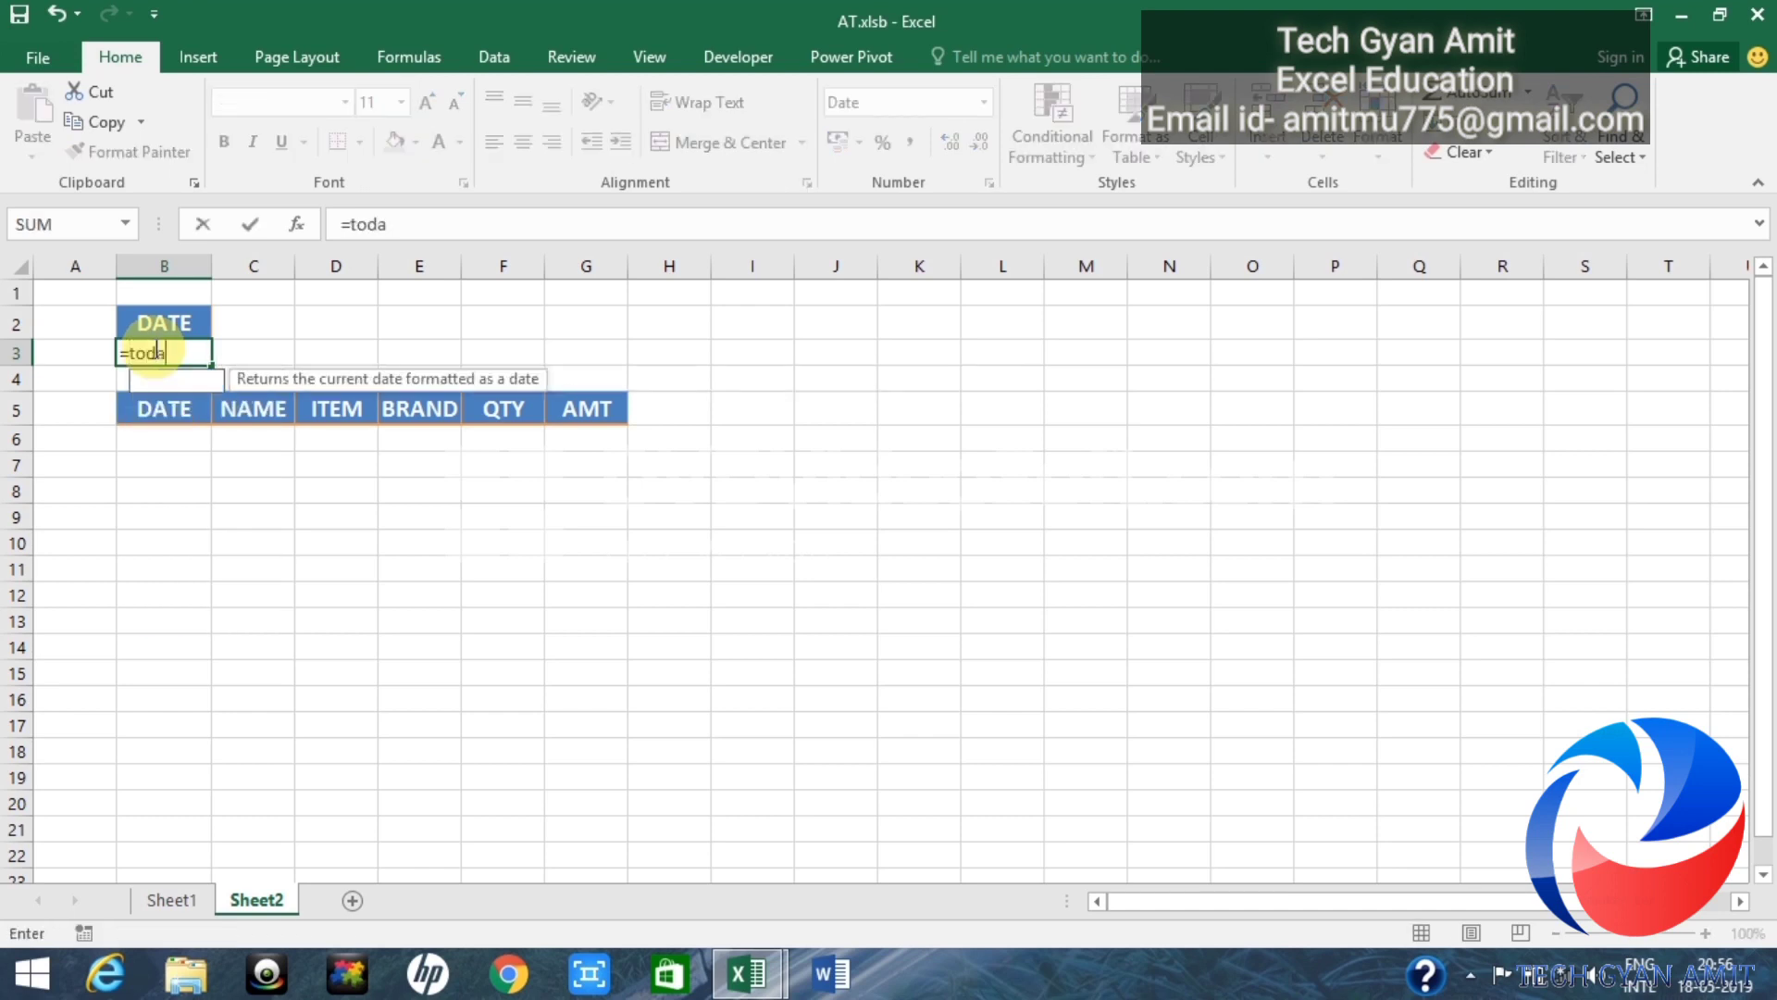
text(y()
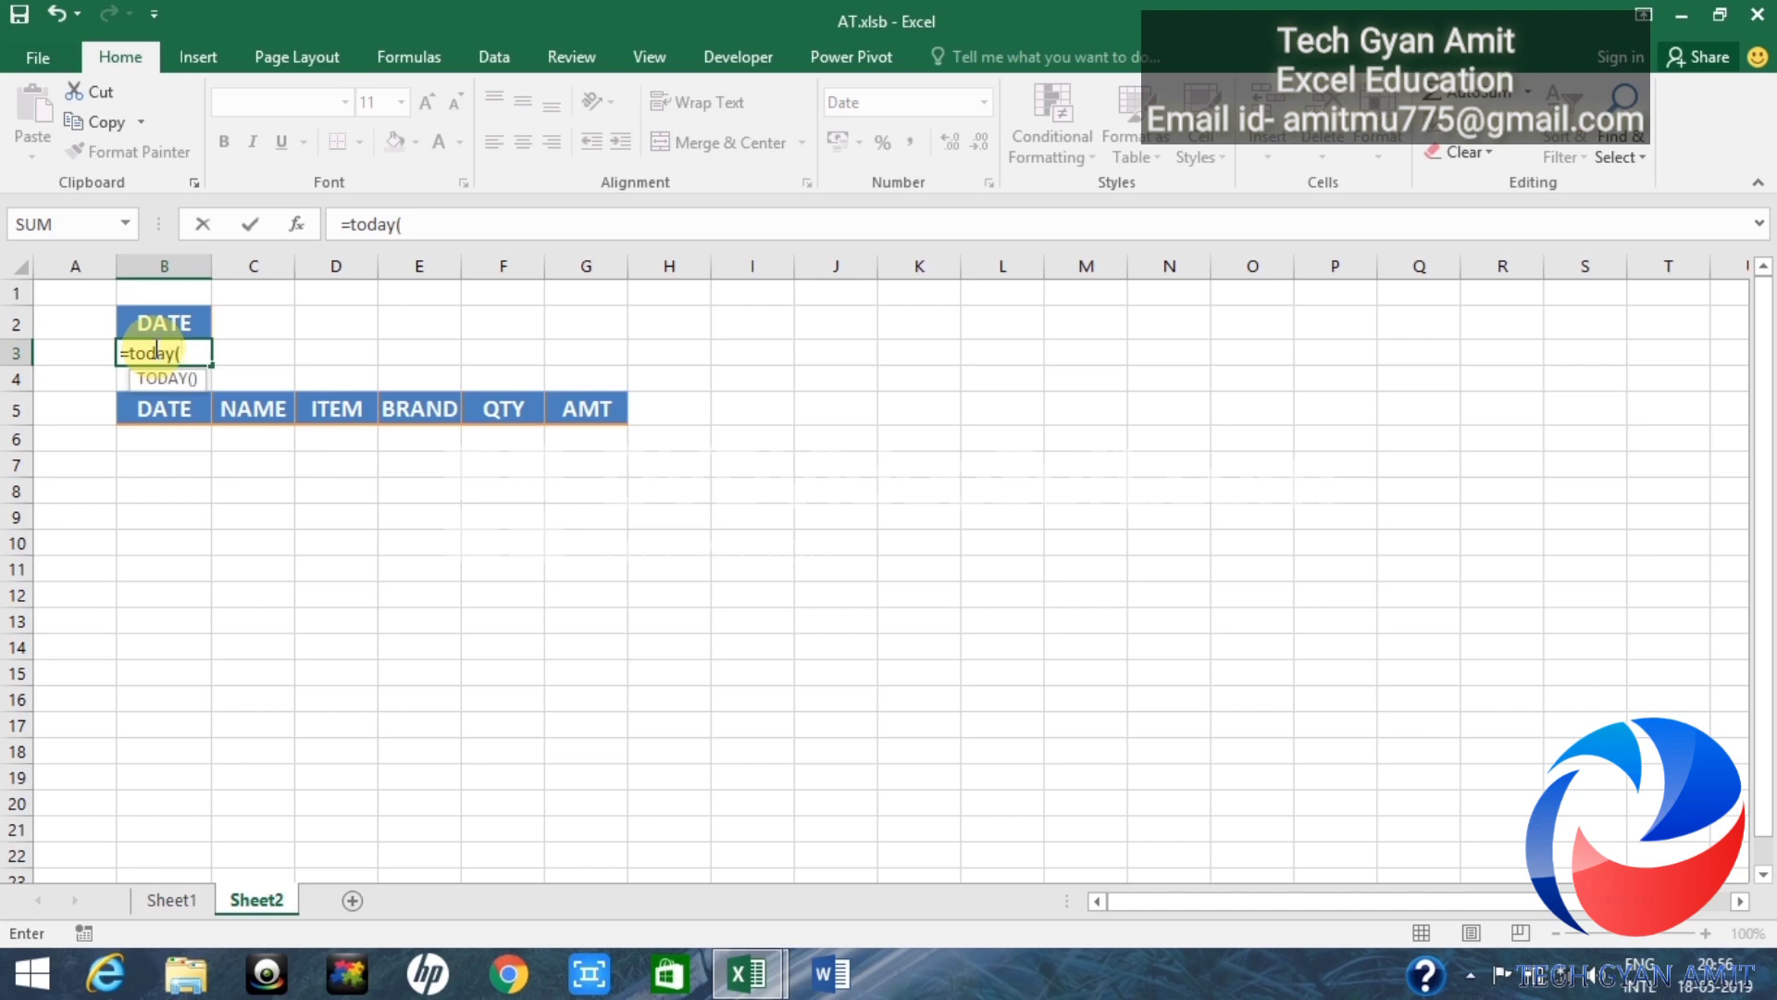
text())
key(Return)
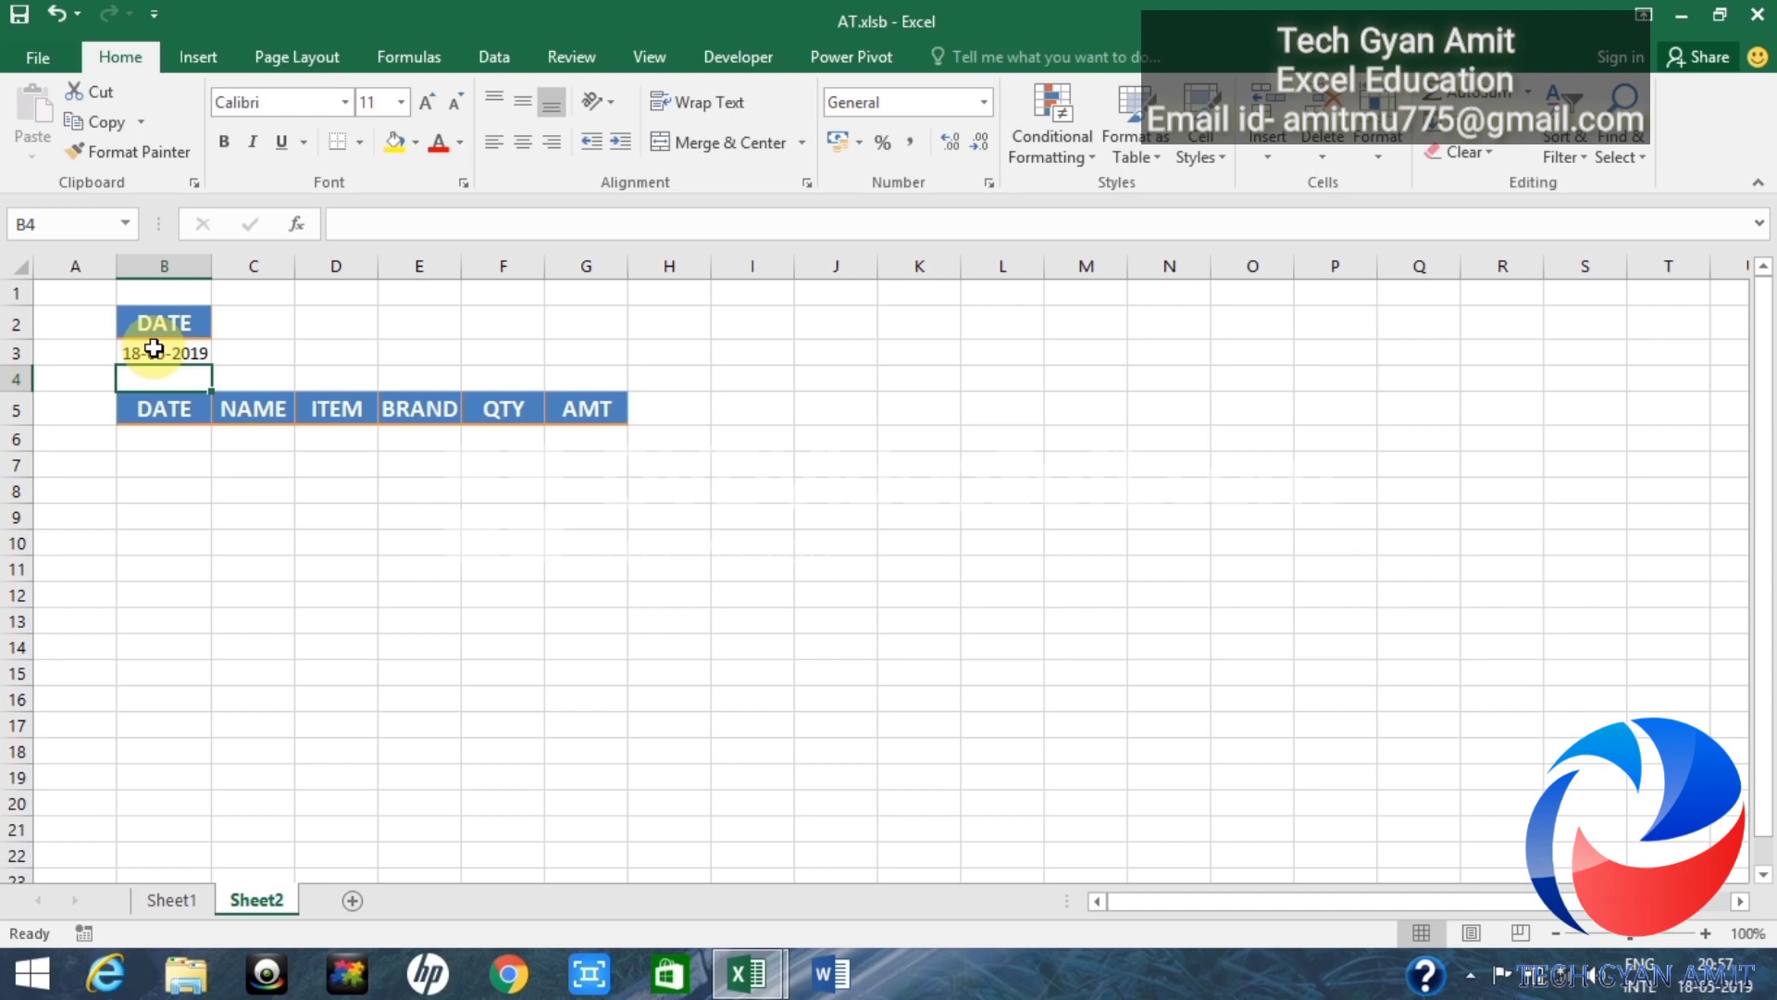
Step: Start recording a macro with the default name, stored in This Workbook
click(742, 58)
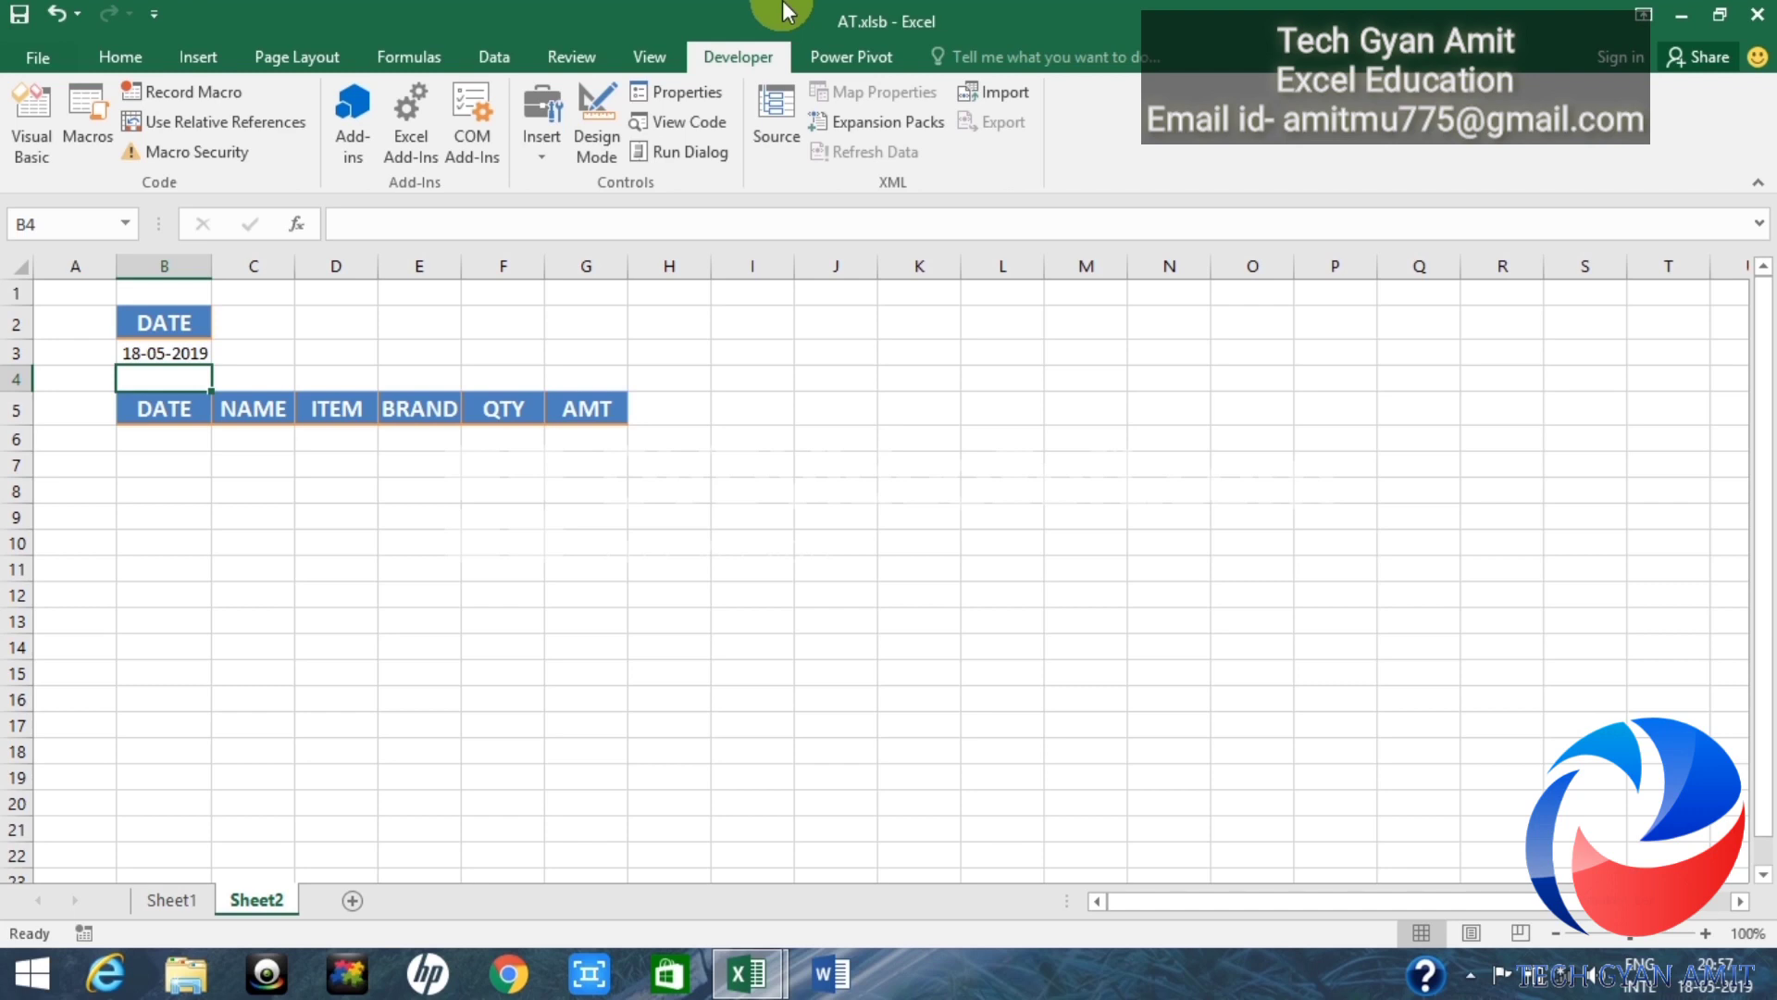
click(648, 56)
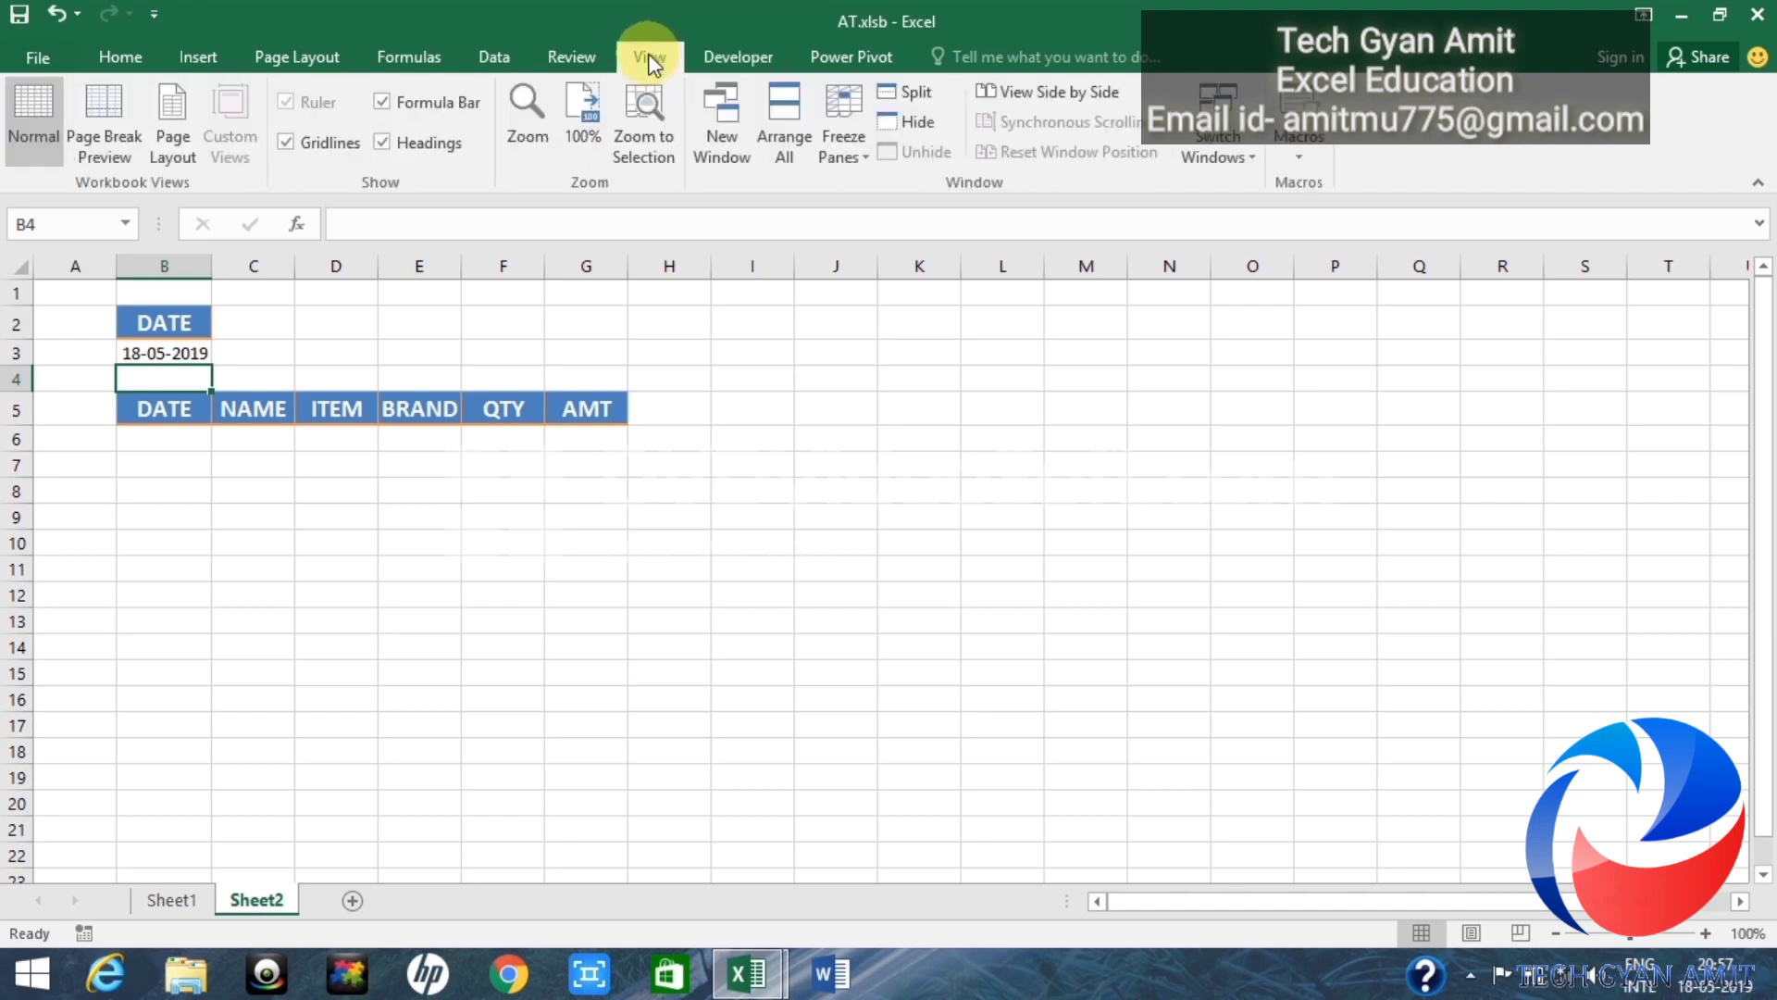
click(1297, 154)
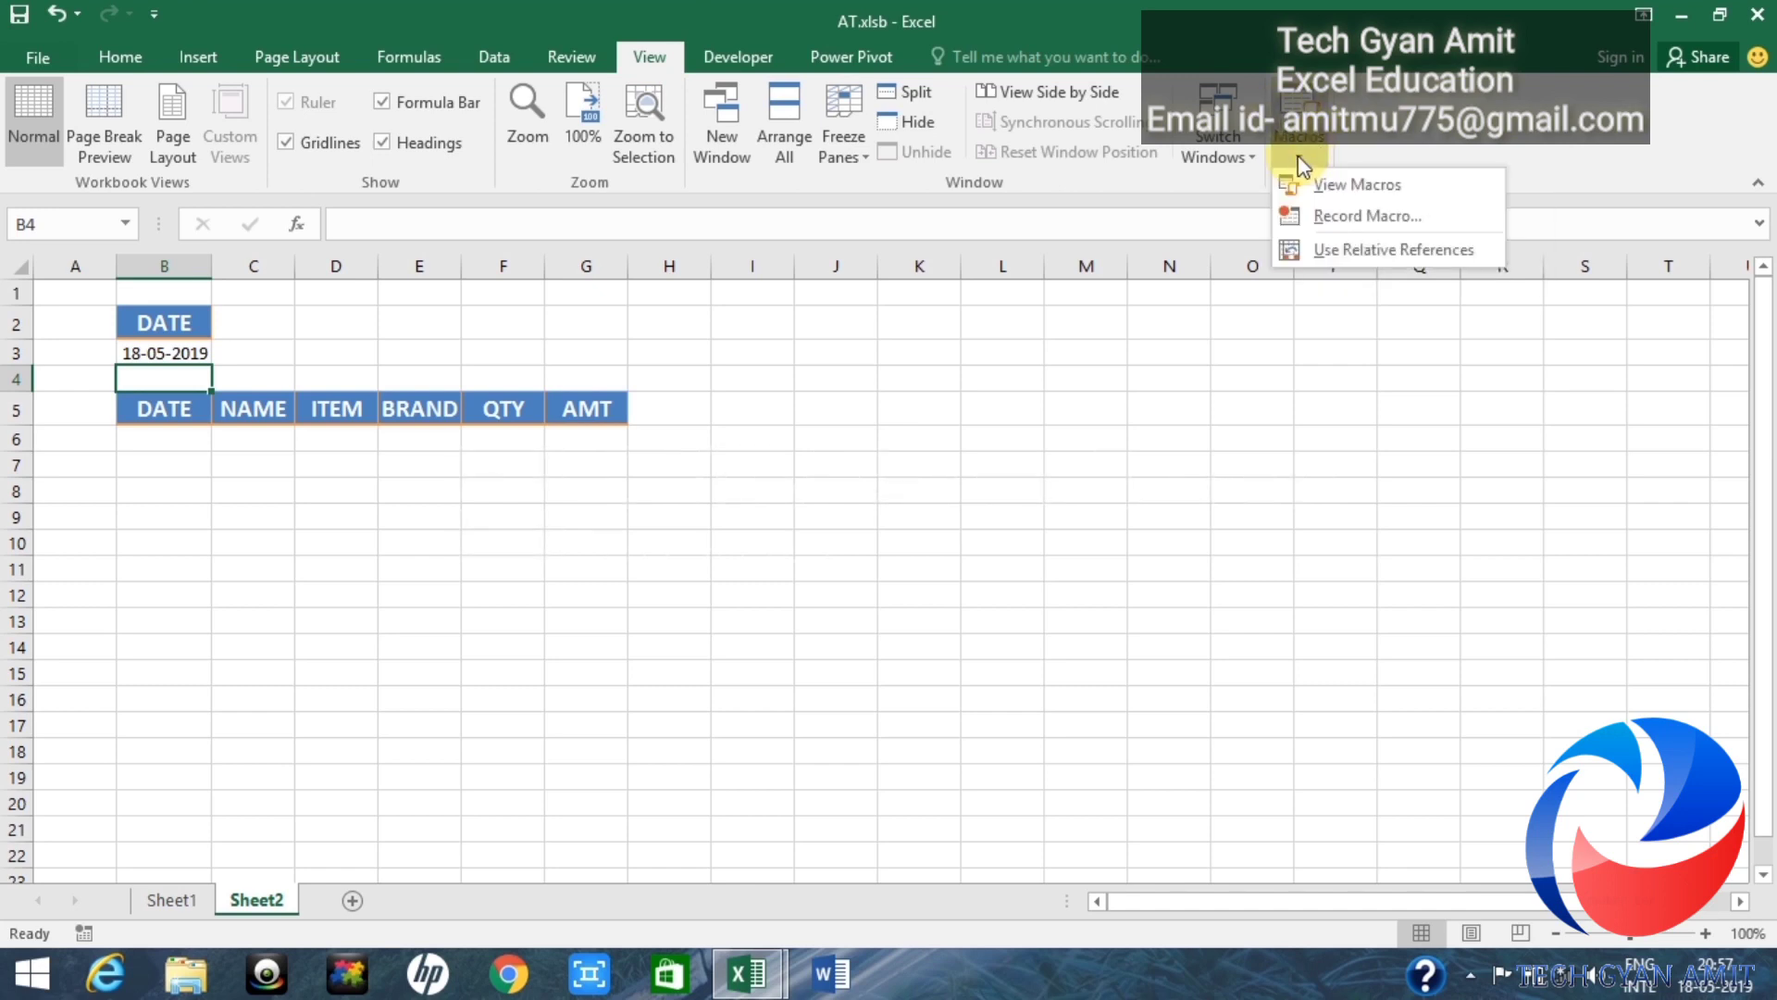
click(1347, 217)
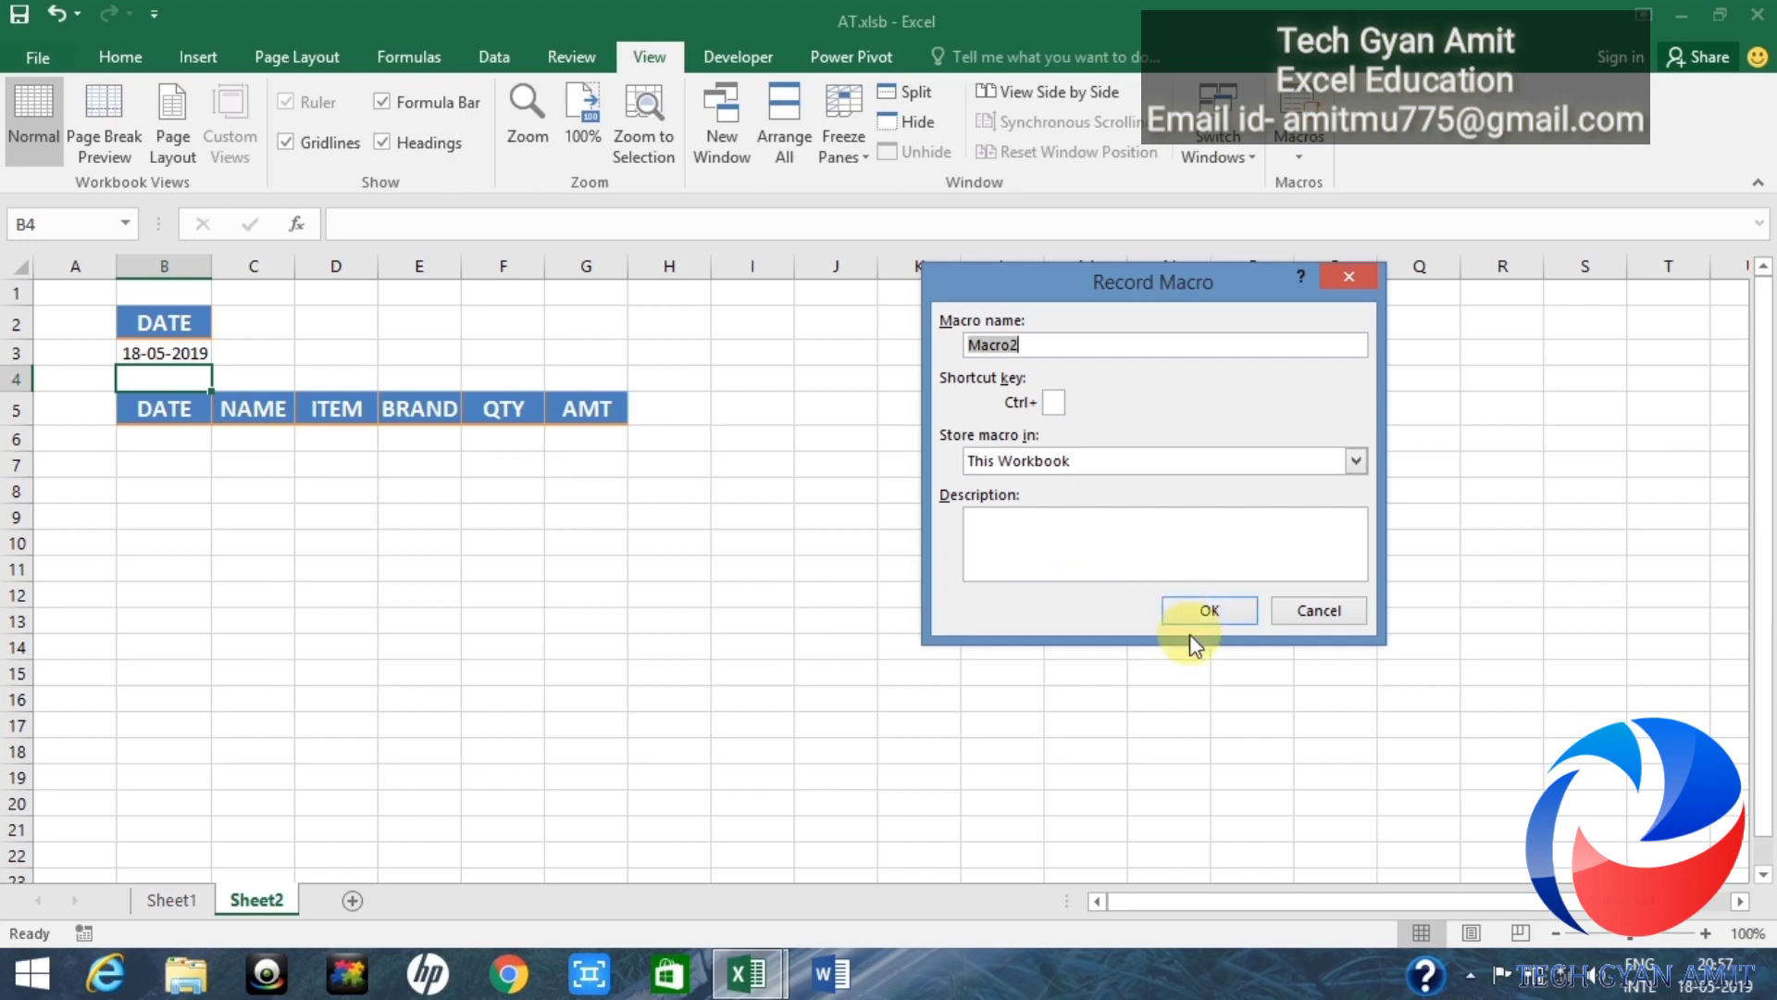
click(1217, 610)
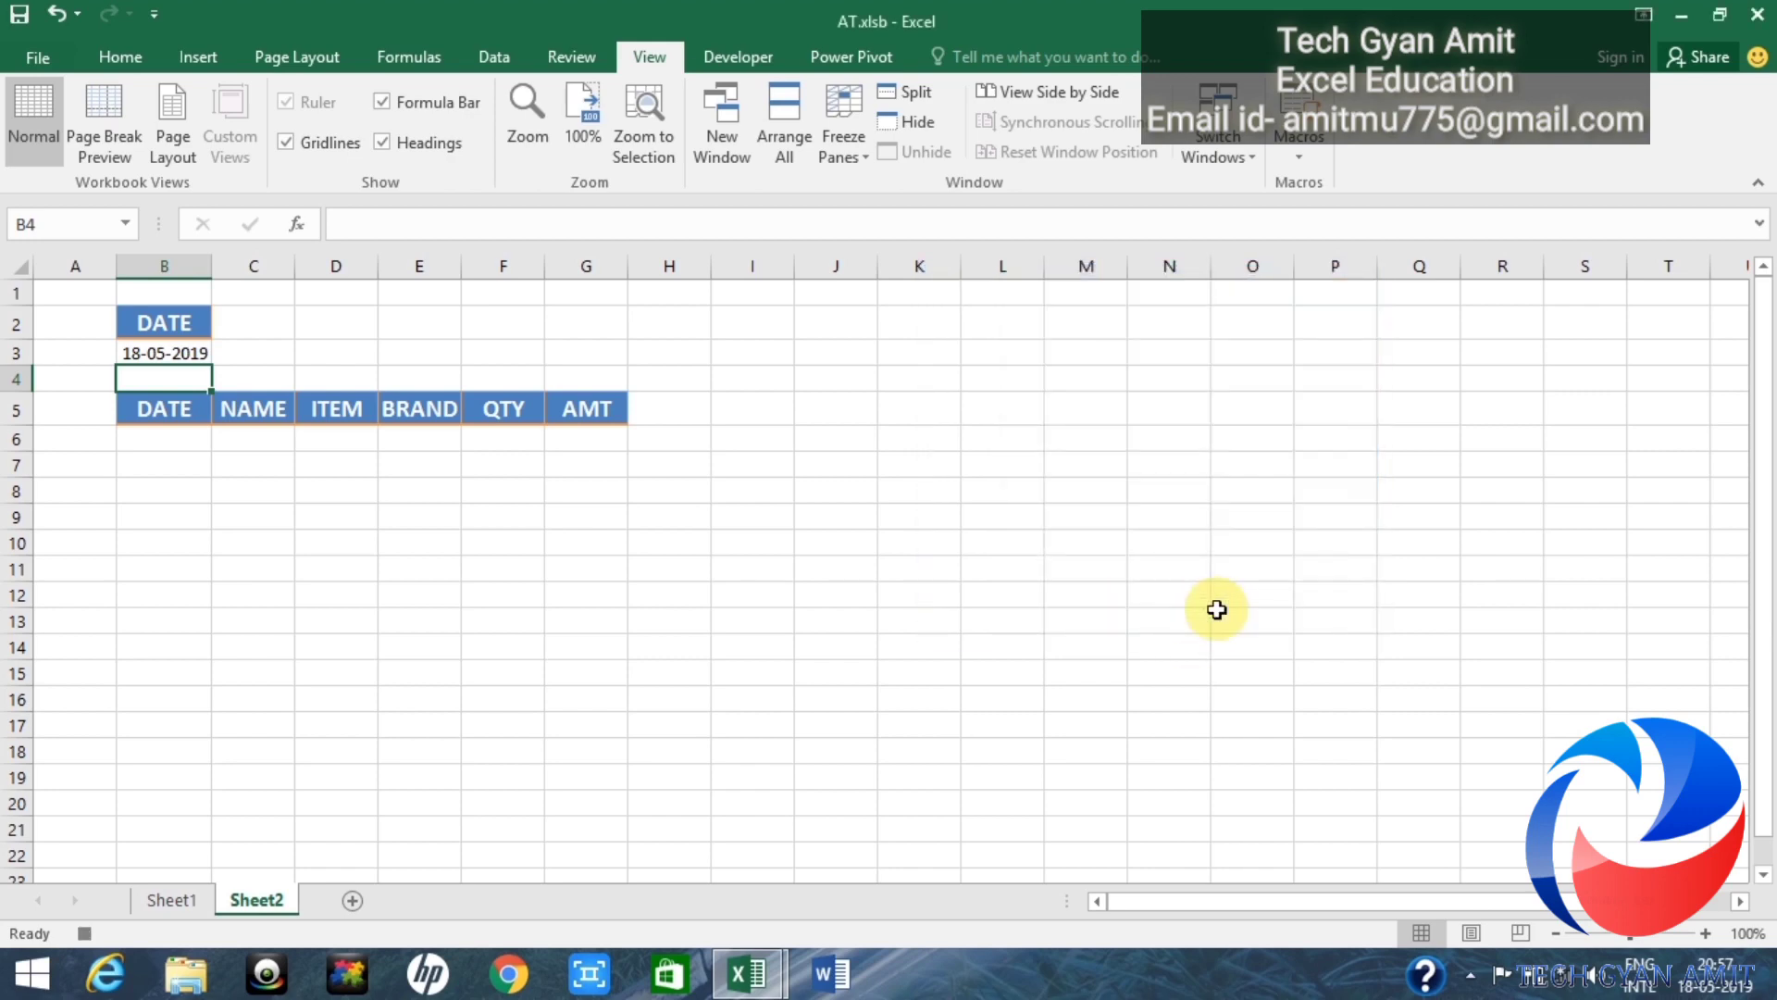
Step: Try to start an Advanced Filter with empty cell J6 selected
click(847, 436)
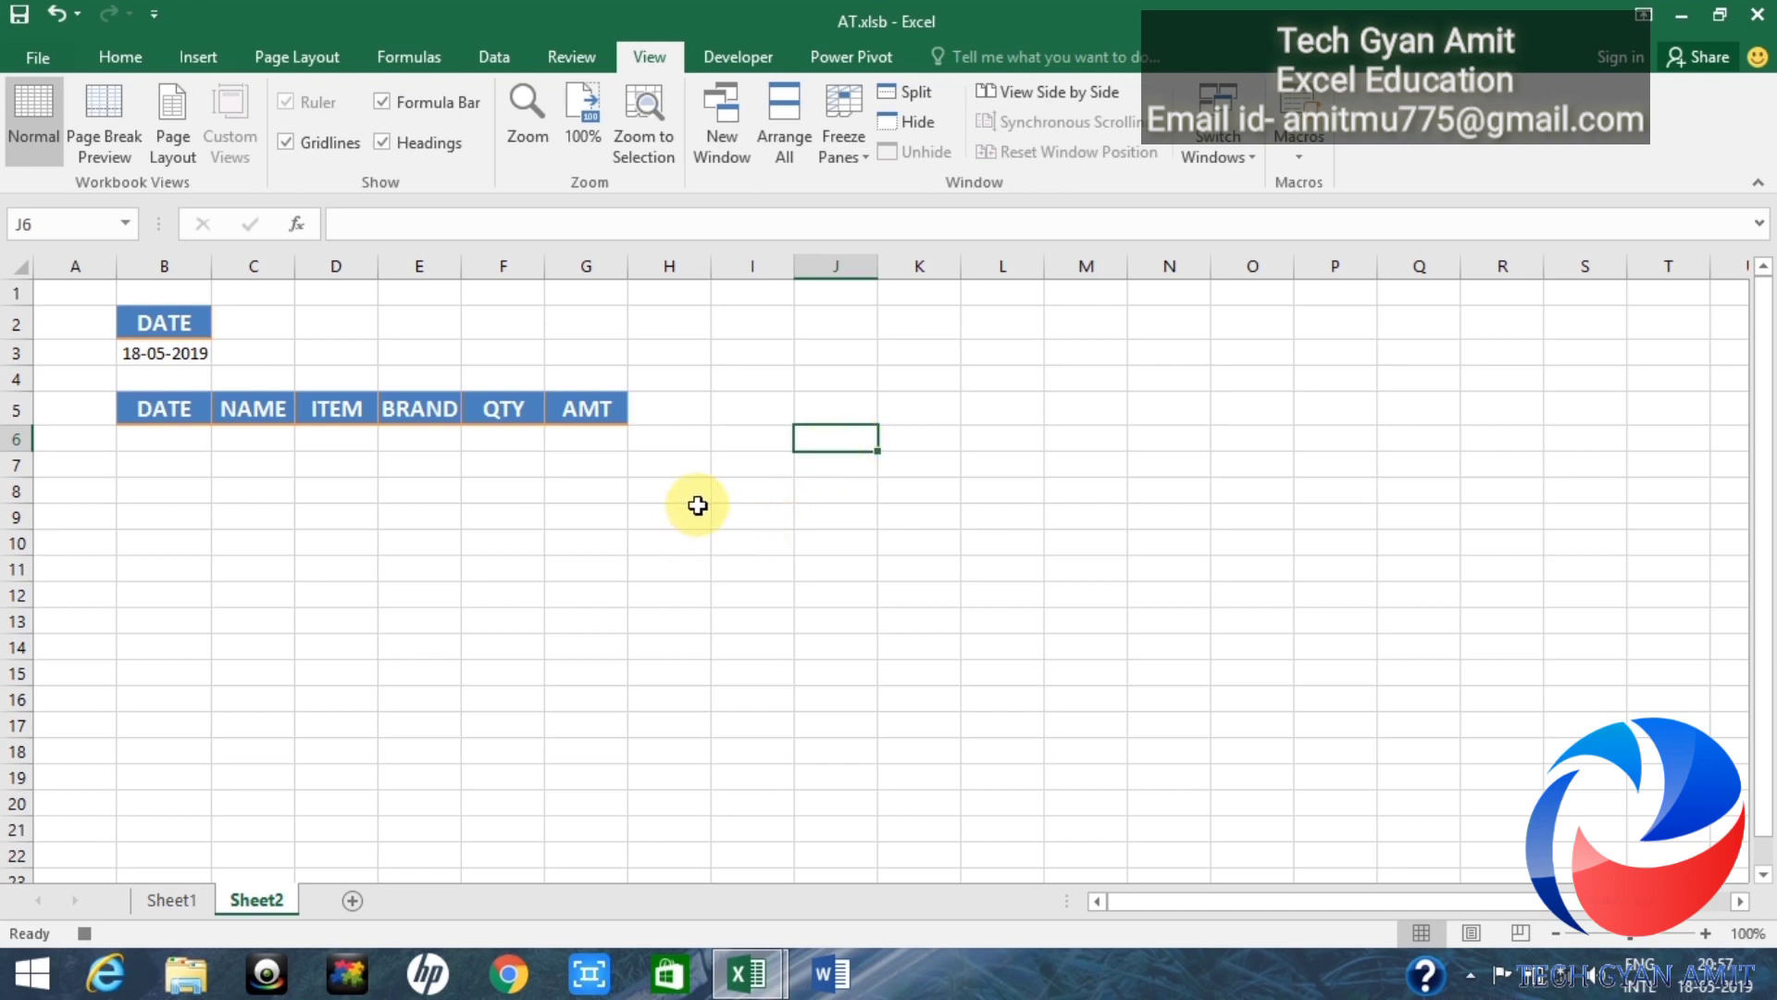
click(496, 56)
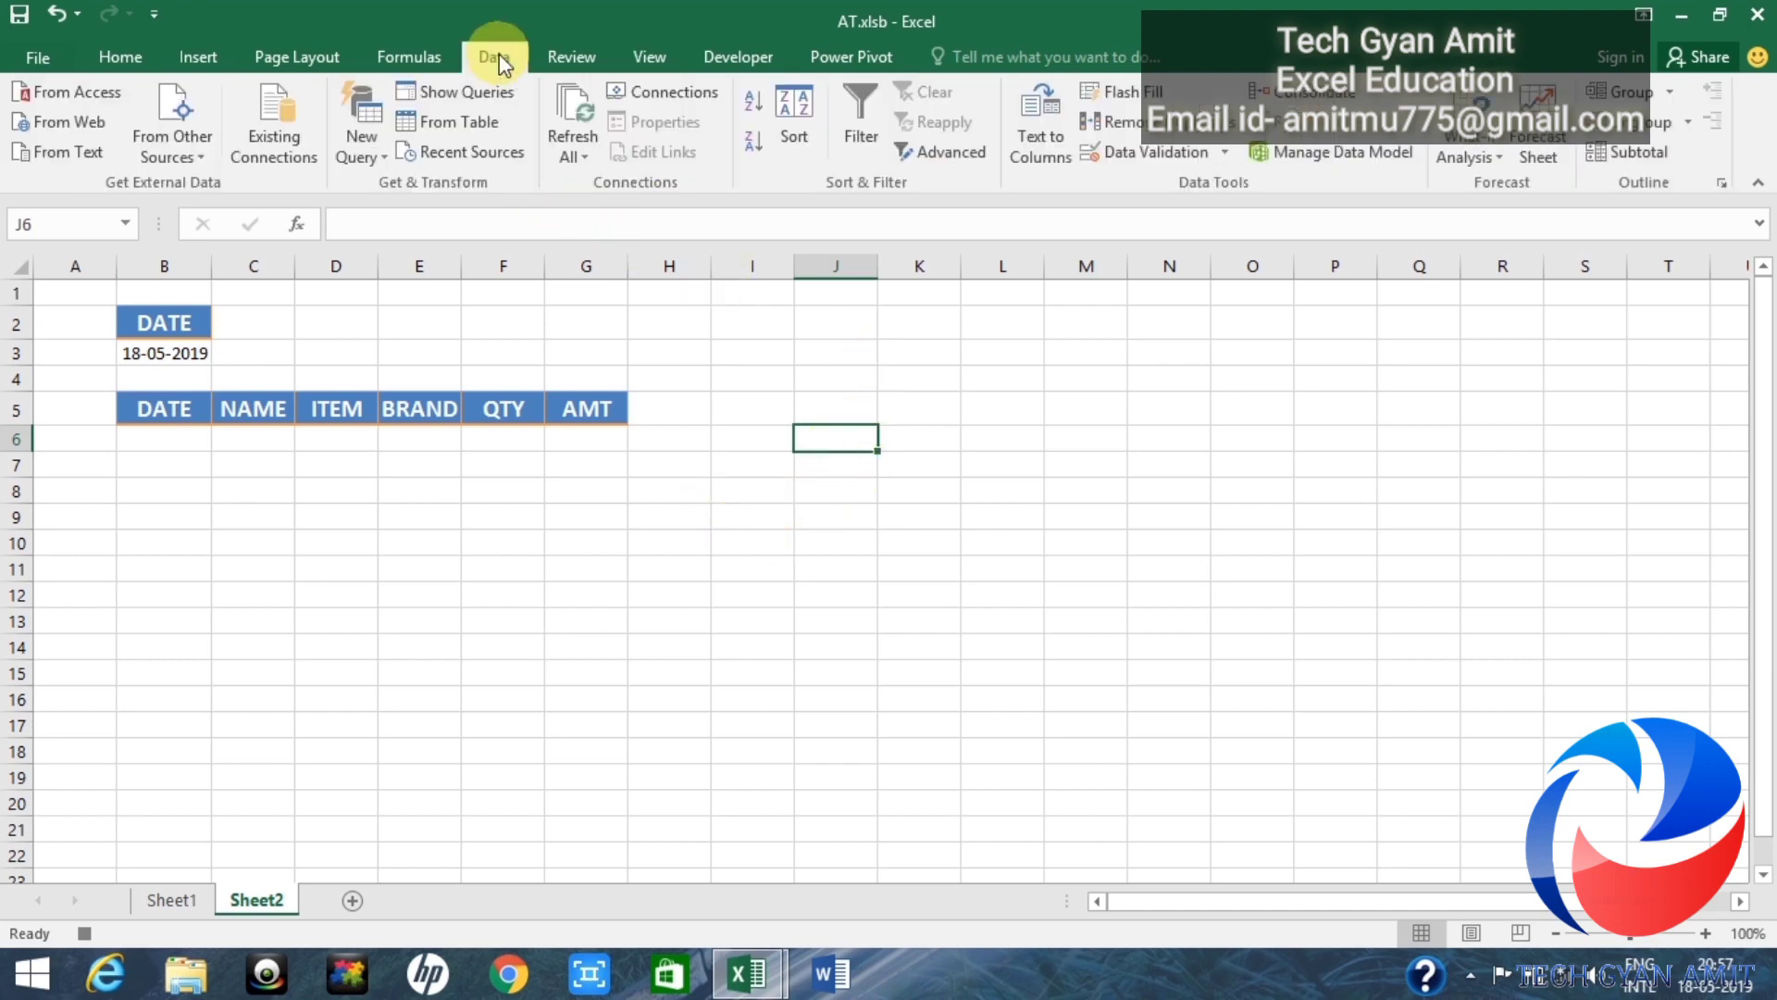
click(920, 155)
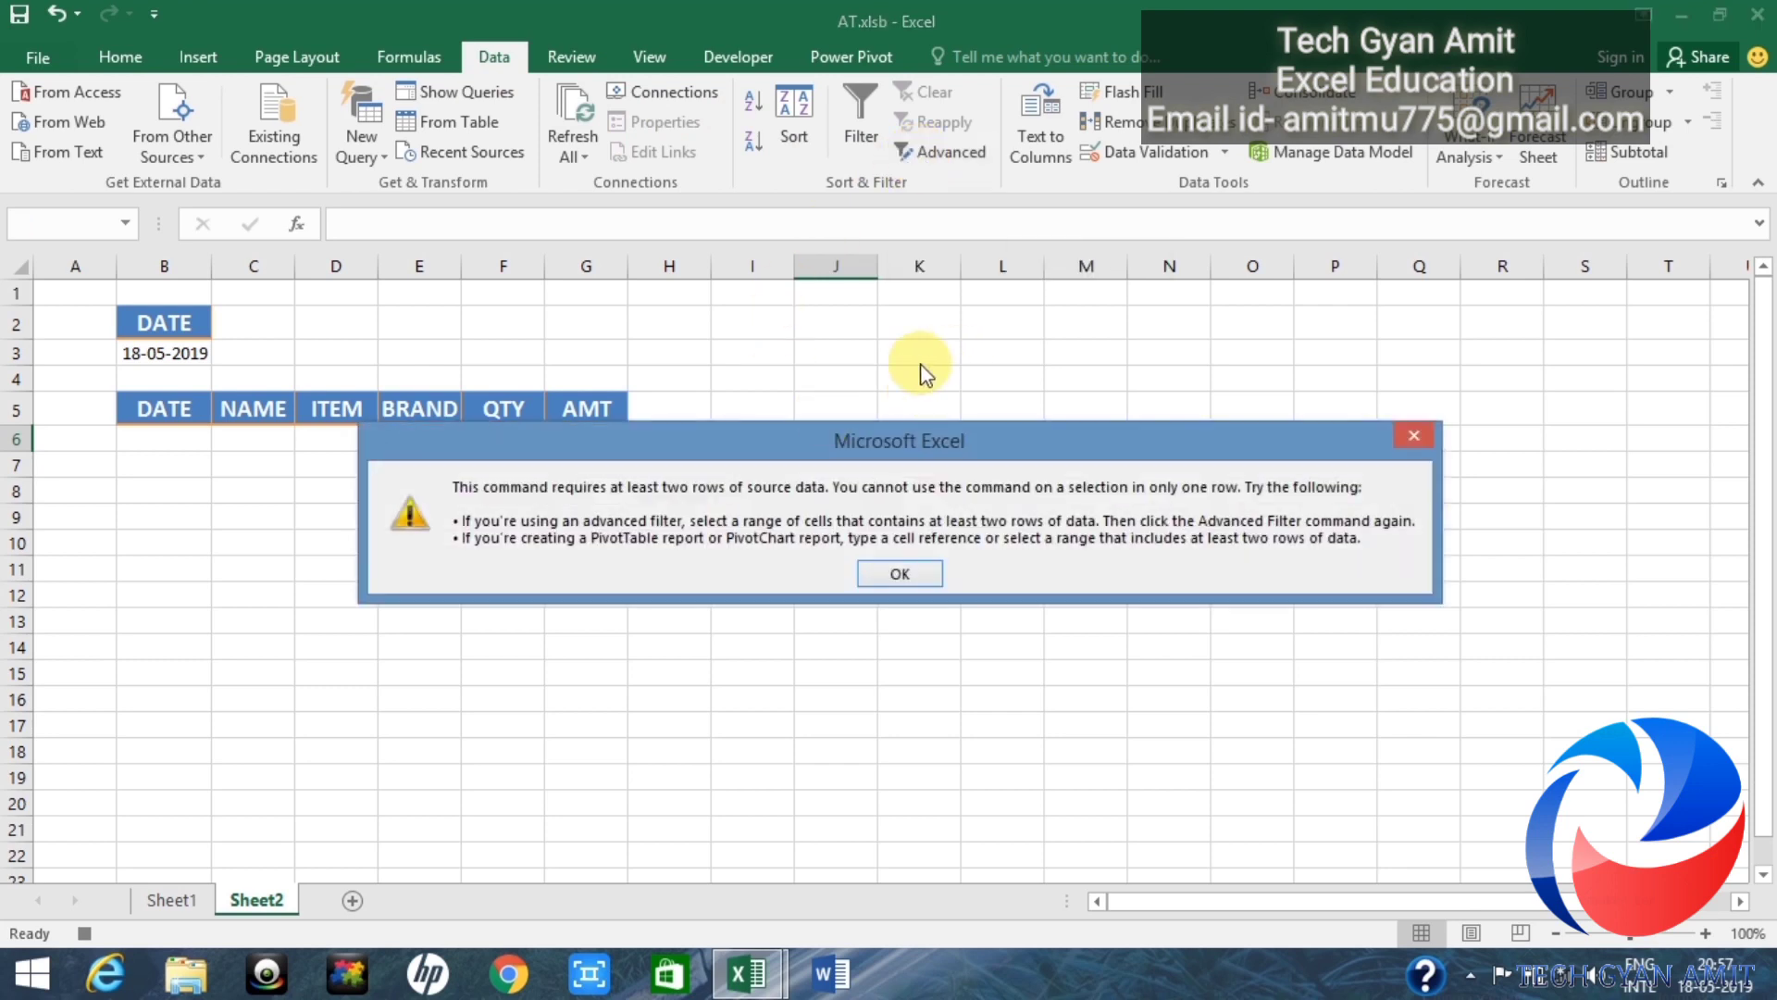
click(896, 575)
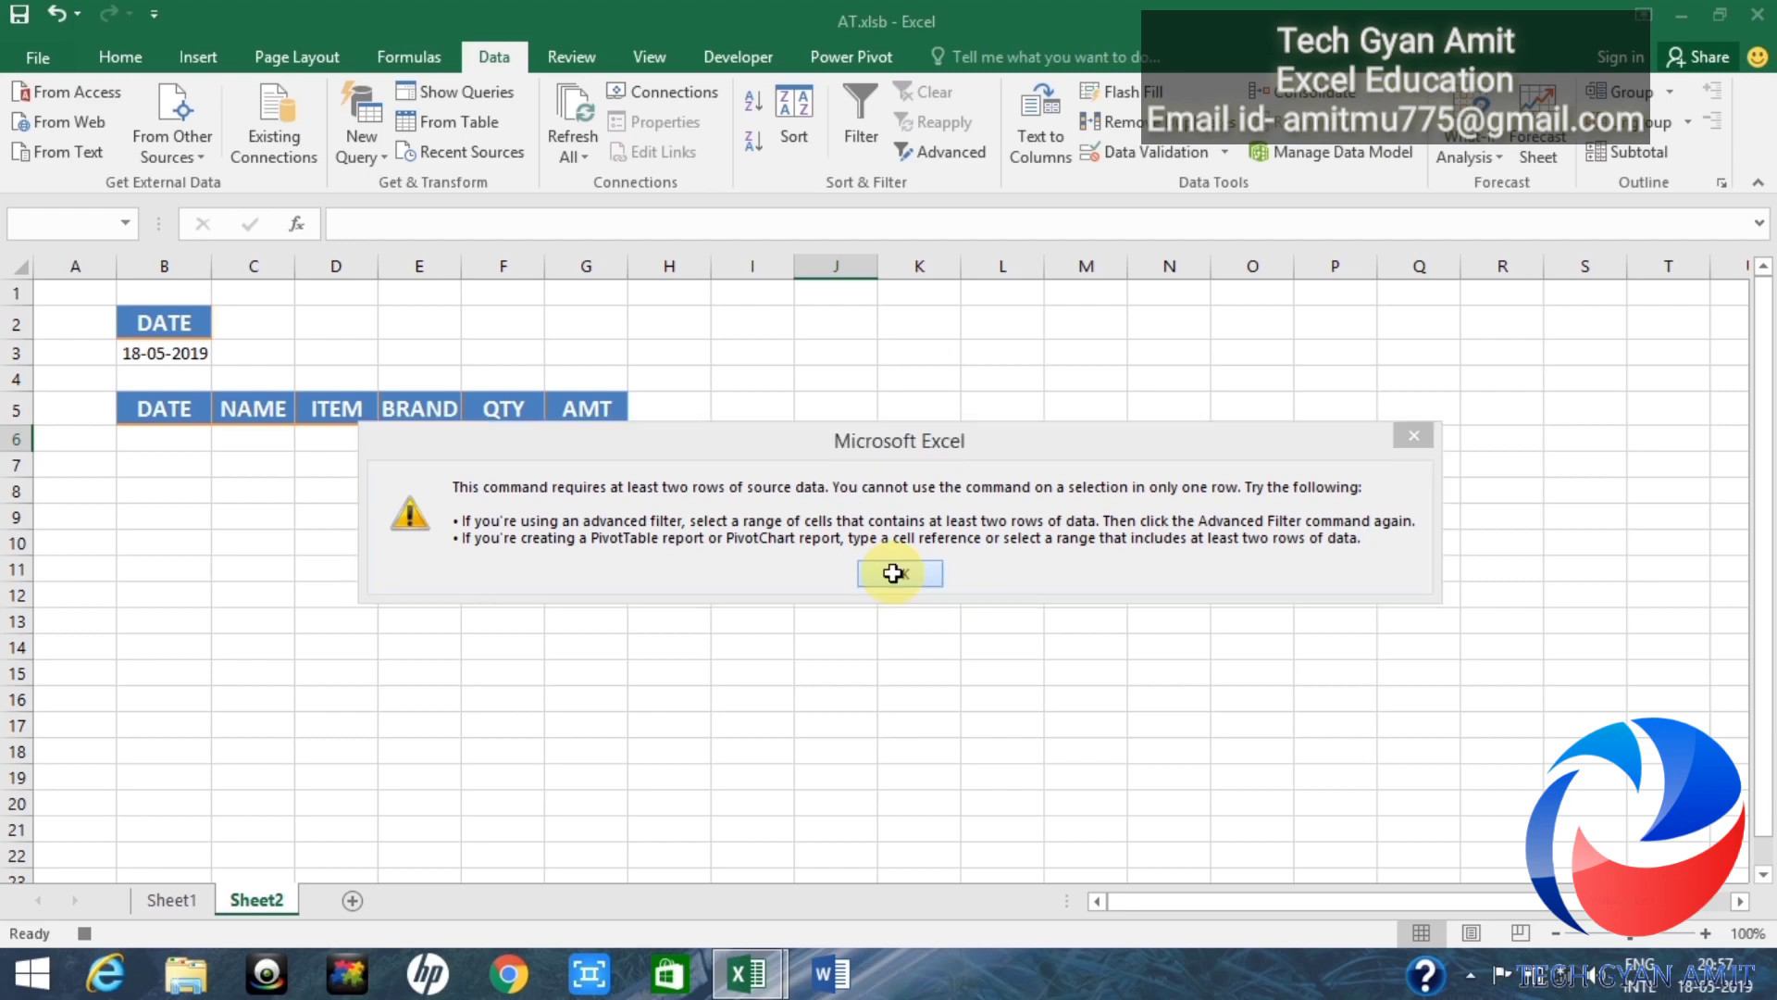
click(849, 398)
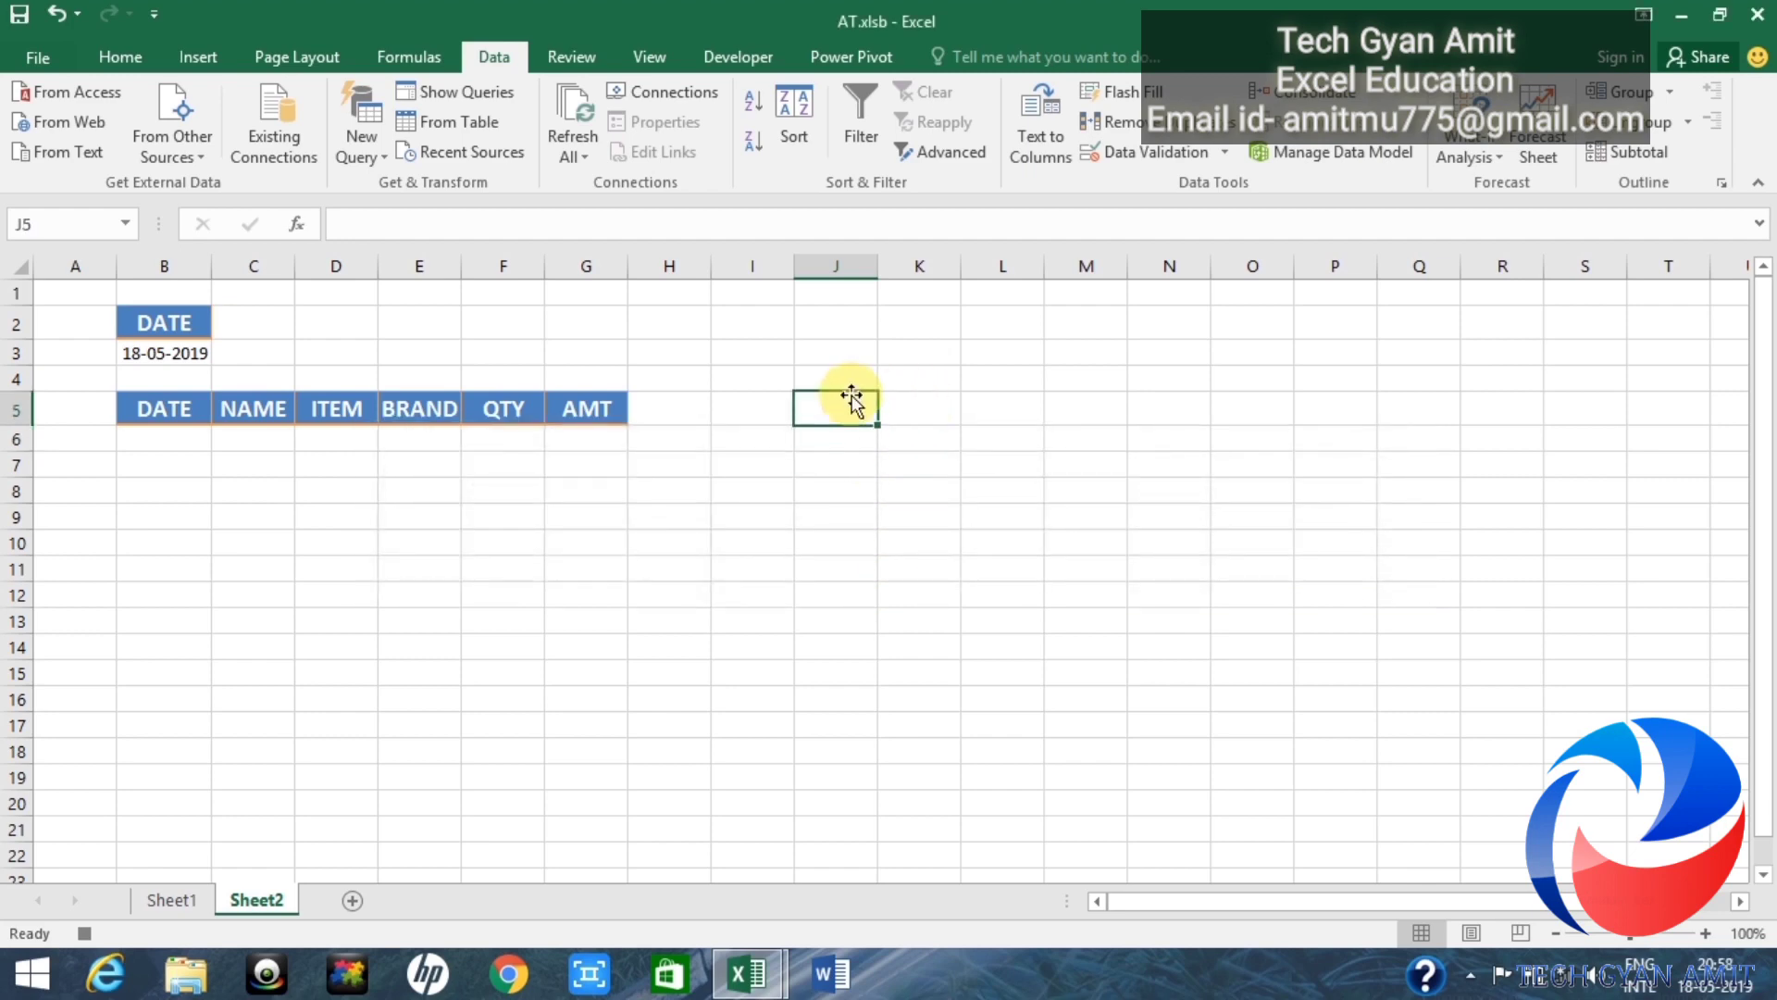
Step: Start an Advanced Filter from empty cell K9, set to copy to another location, with the Sheet1 data's defined name as list range
click(884, 519)
click(955, 158)
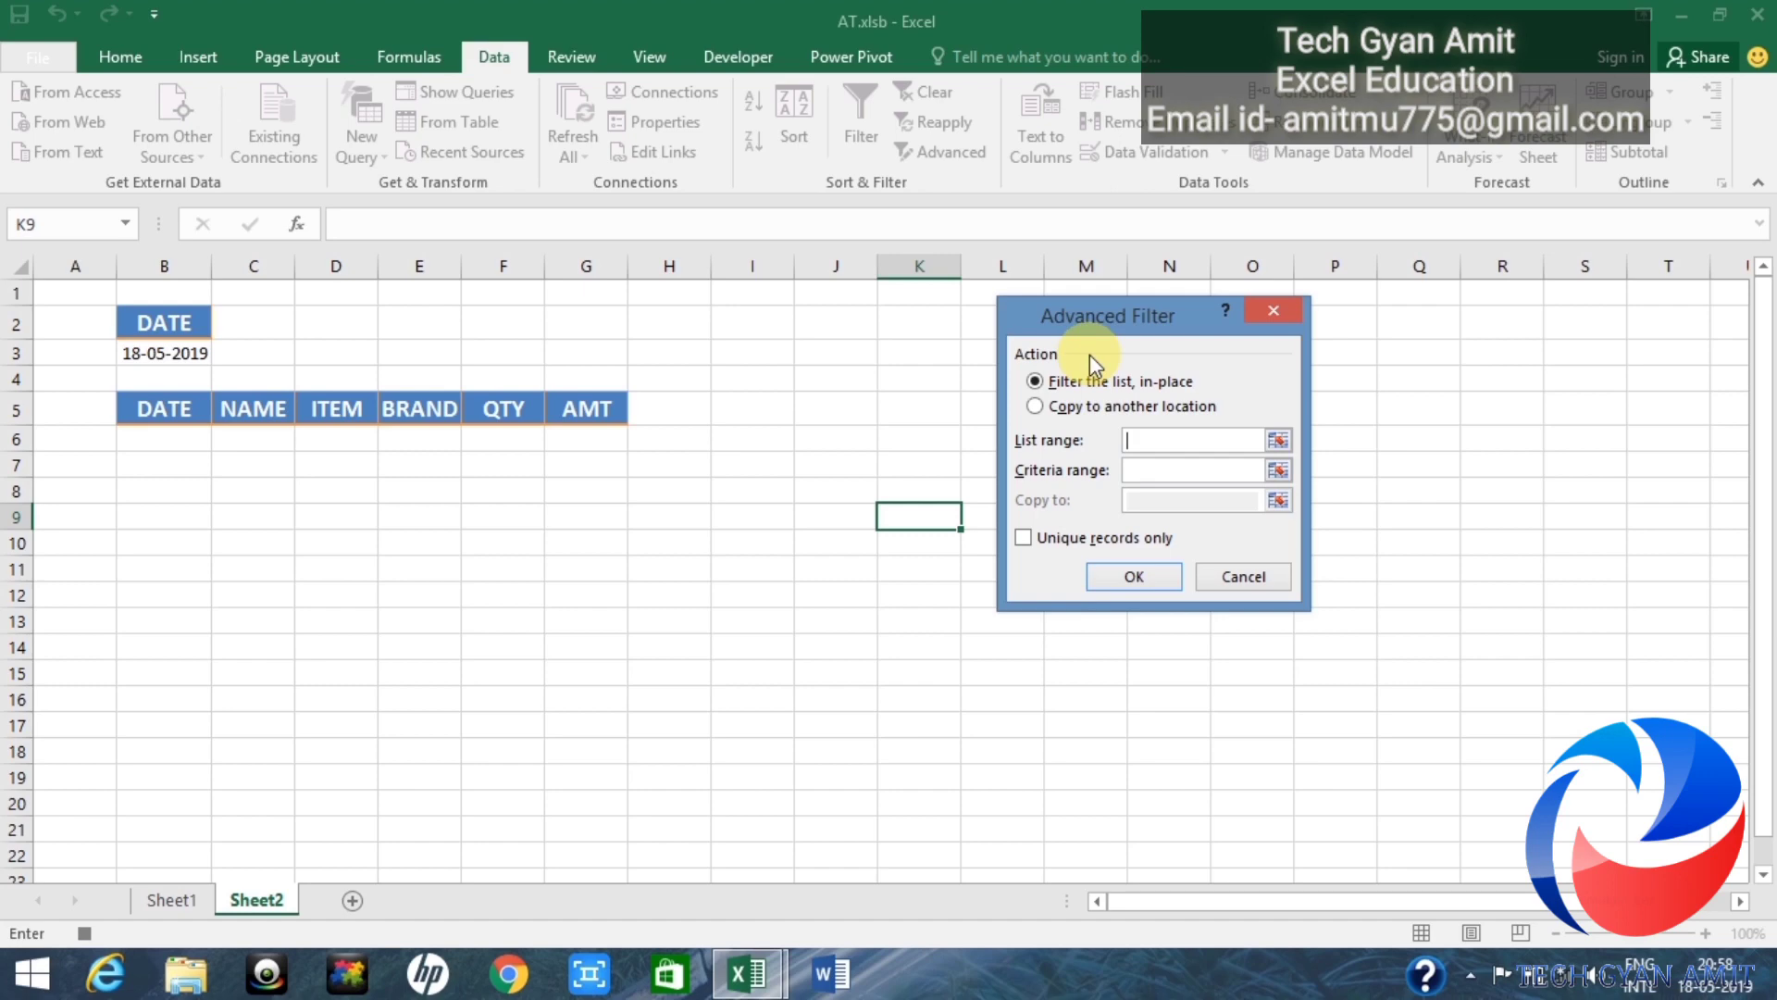
click(1038, 411)
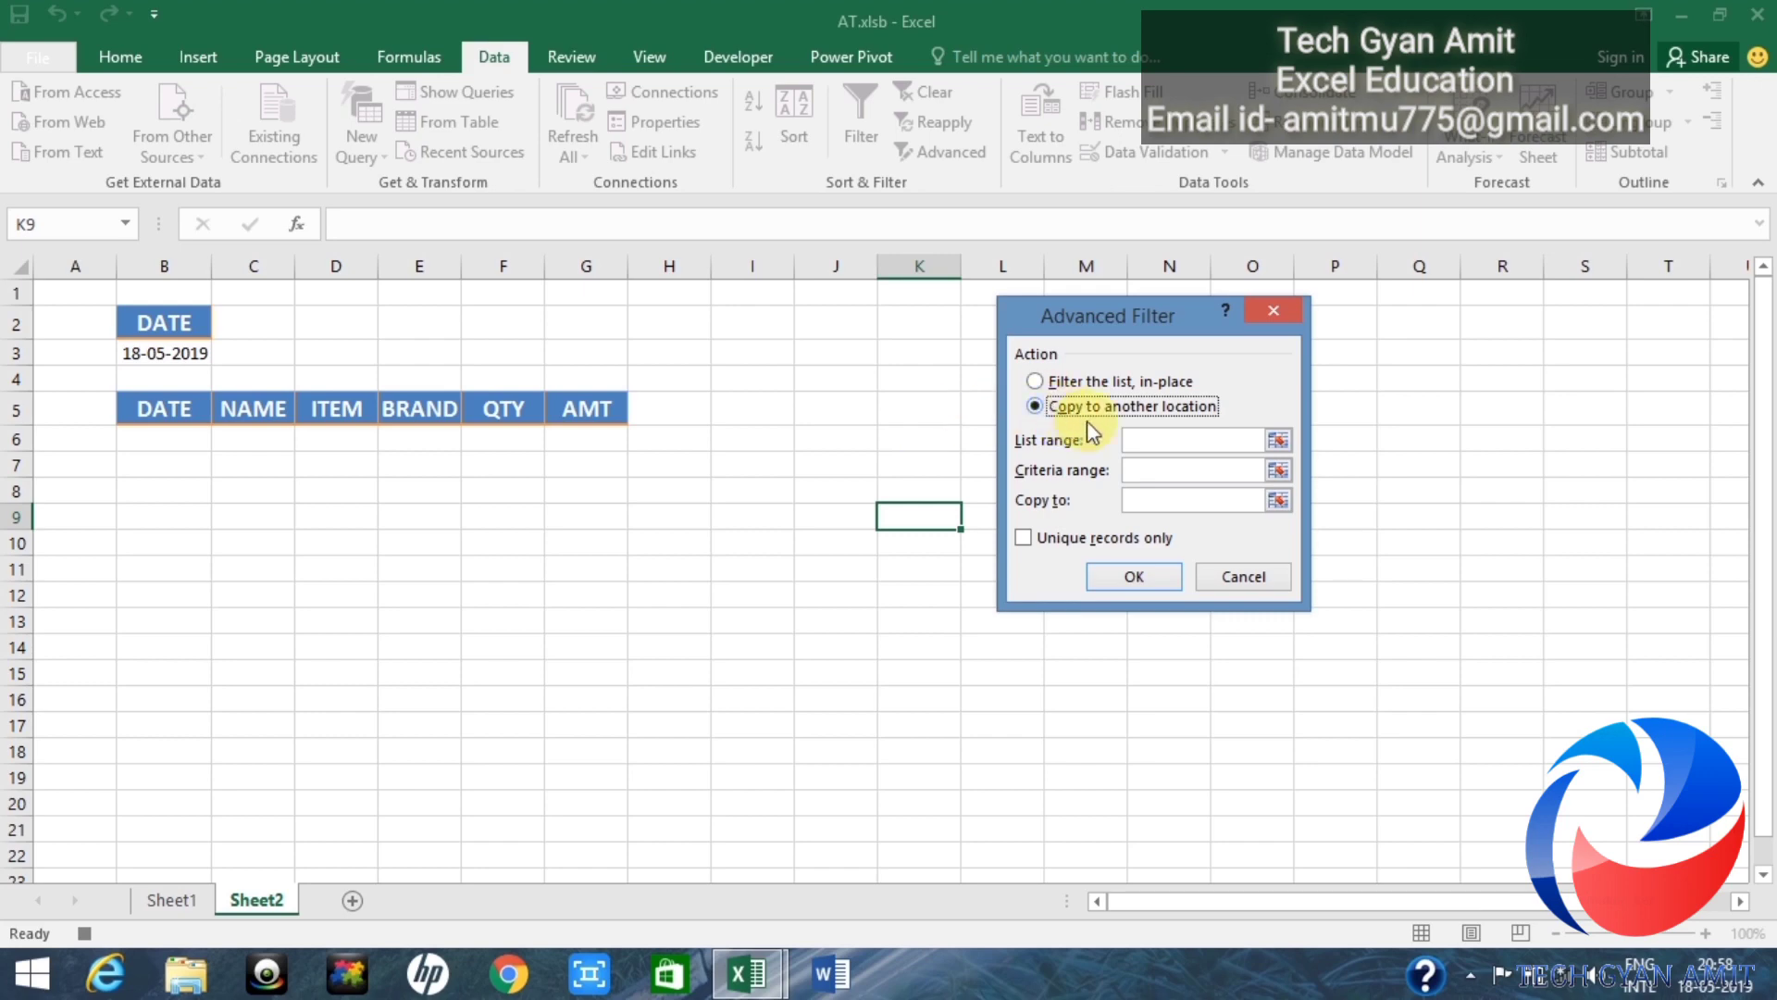
click(1148, 444)
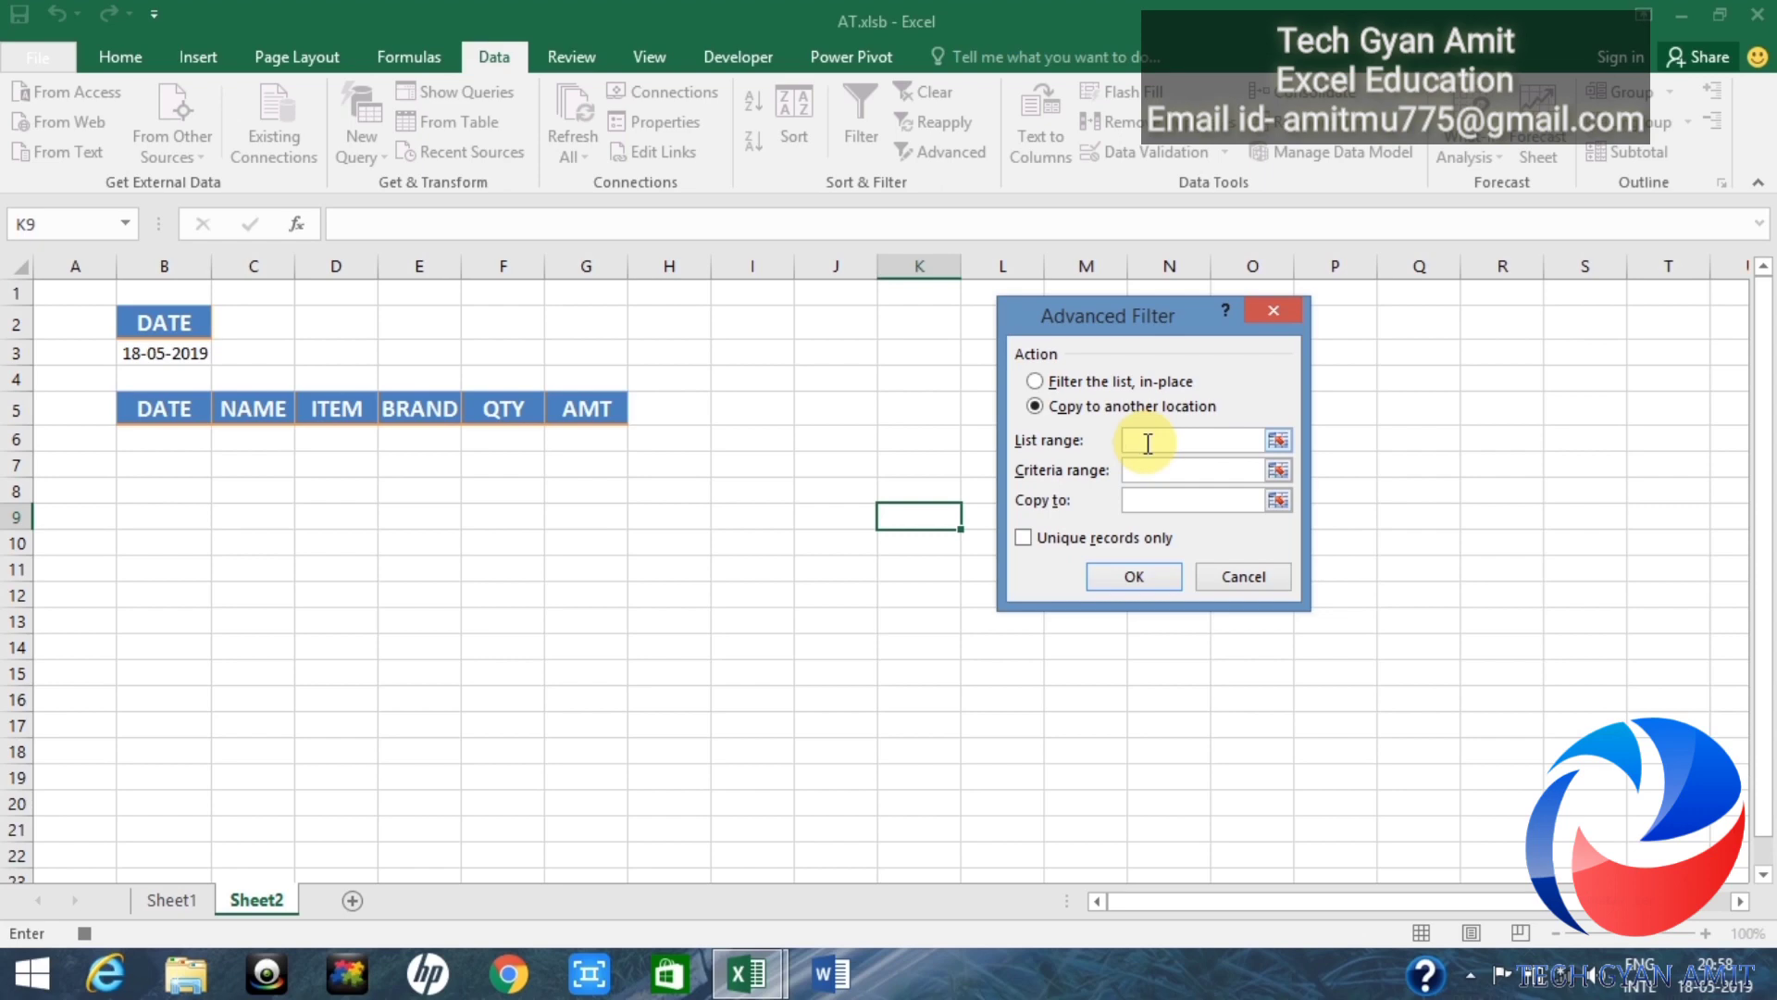
text(mohan)
Step: Set the filter's criteria range to Sheet2!$B$2:$B$3 and its copy destination to Sheet2!$B$5:$G$5, and run it
click(1147, 466)
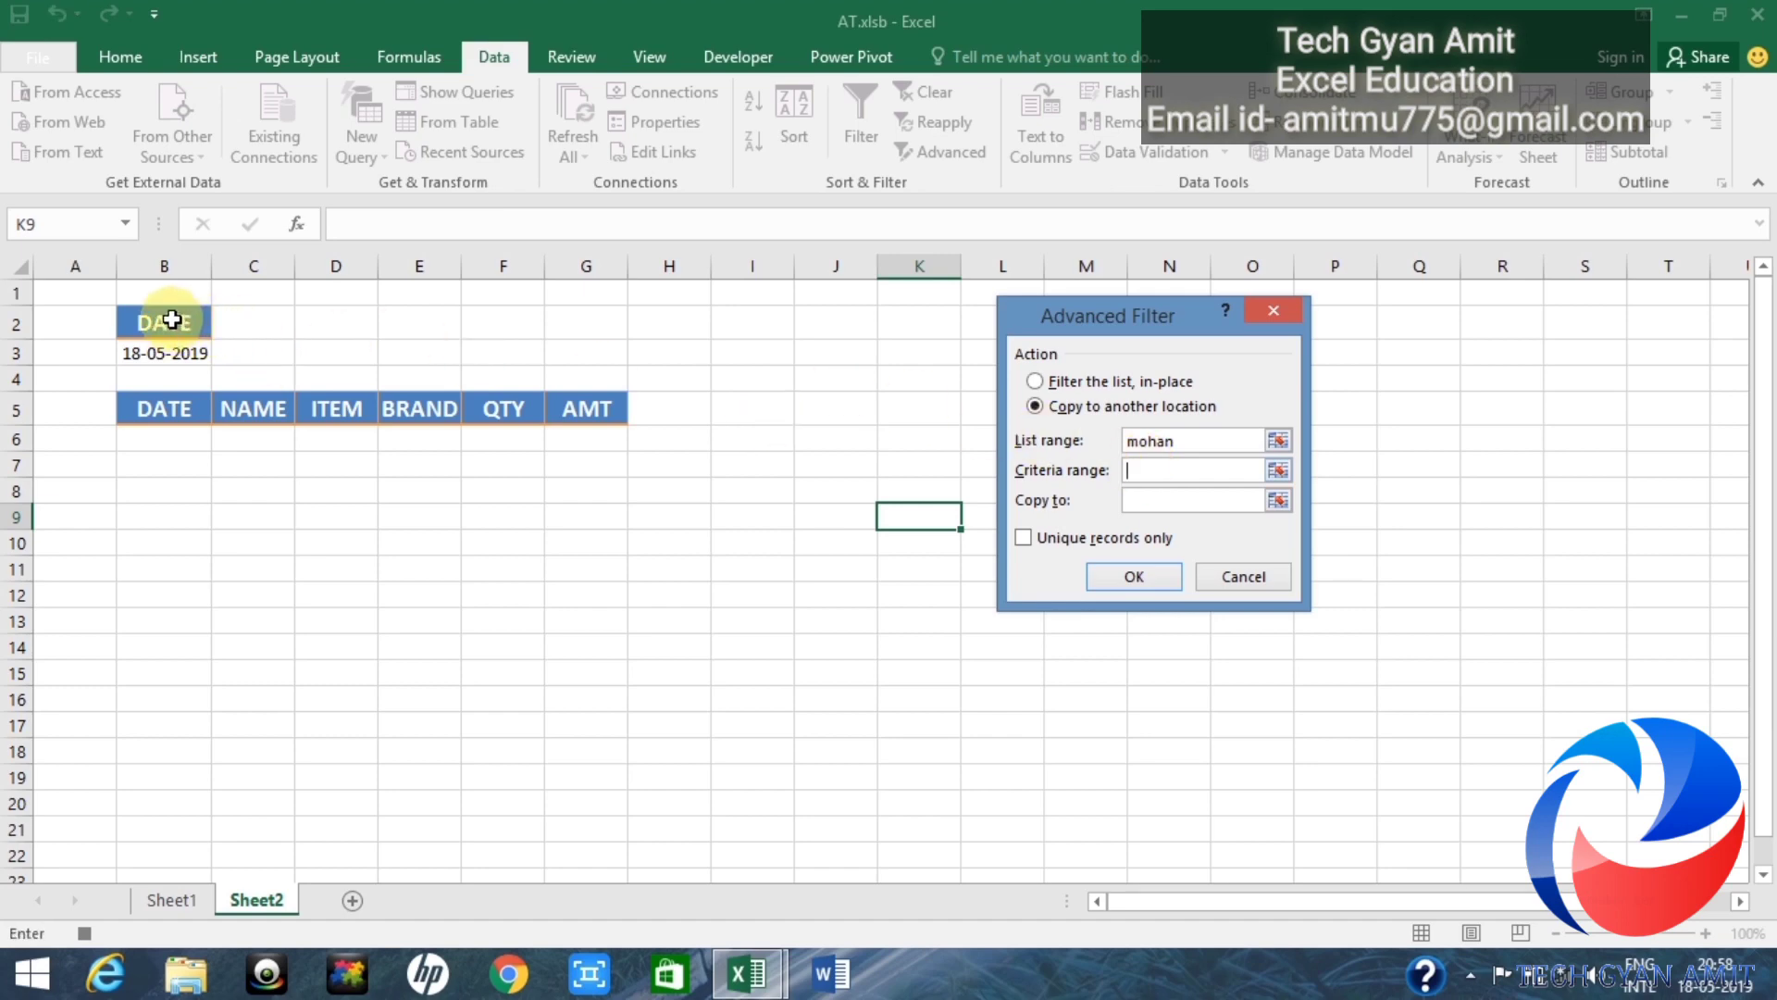
drag(161, 322, 167, 346)
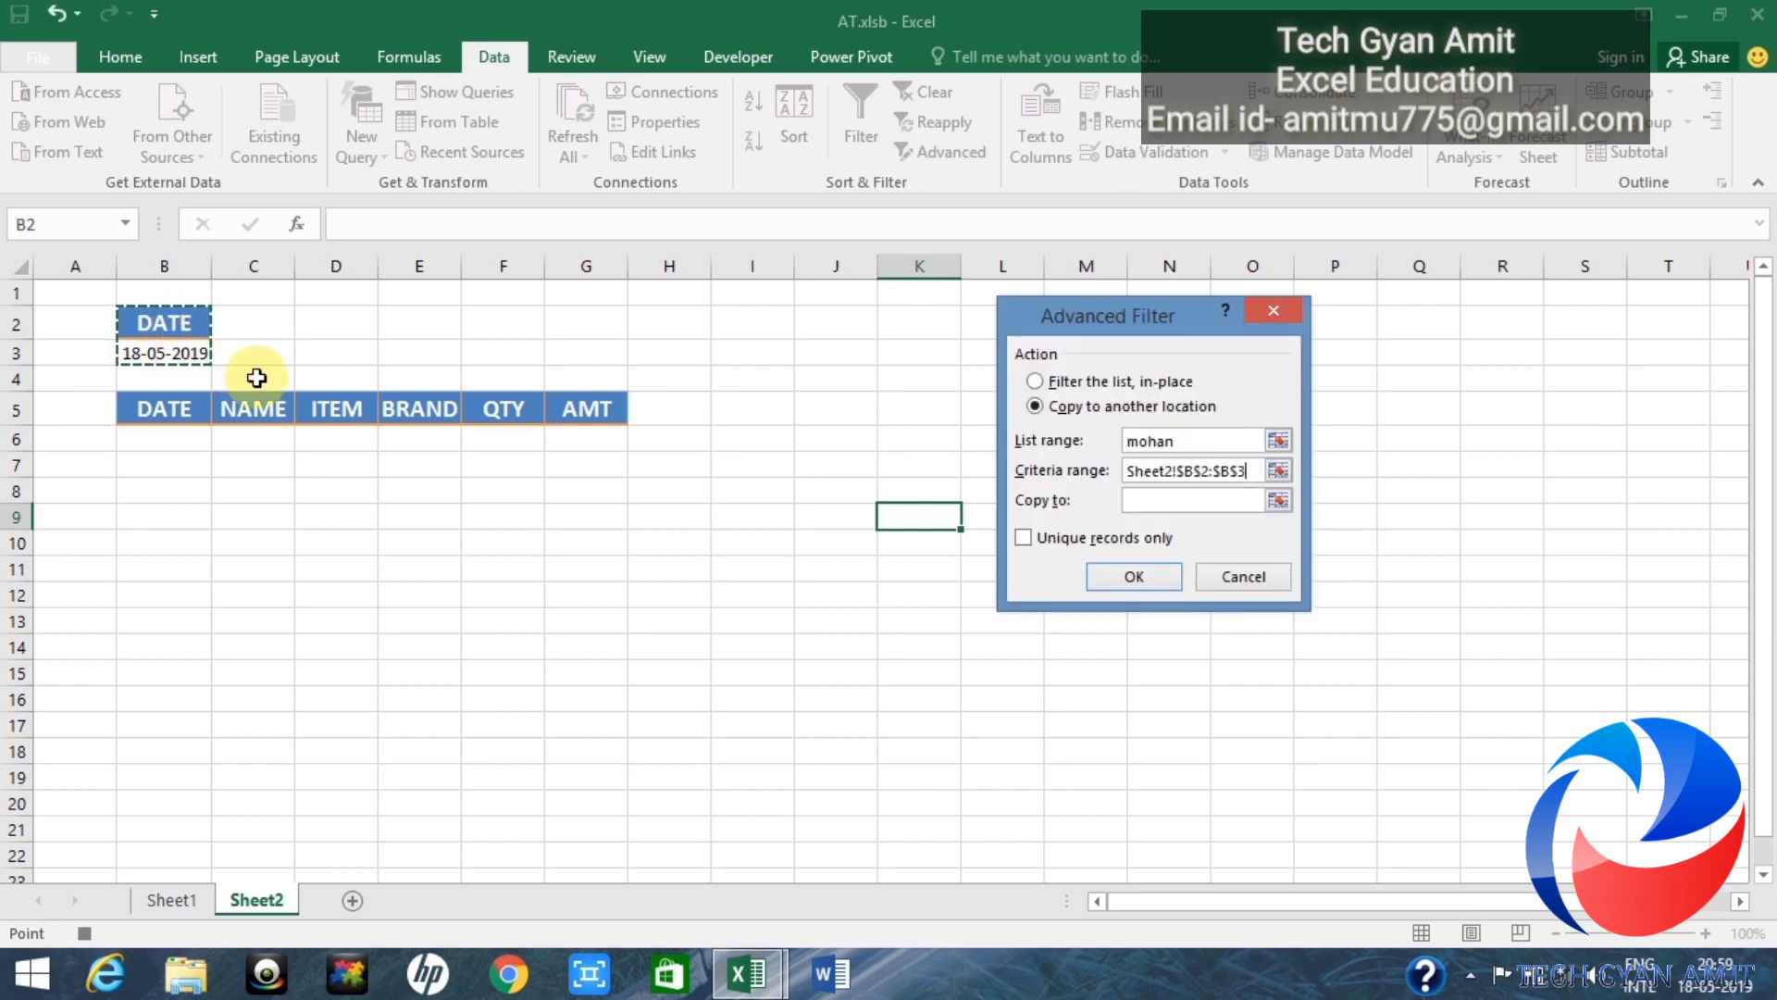
click(1152, 496)
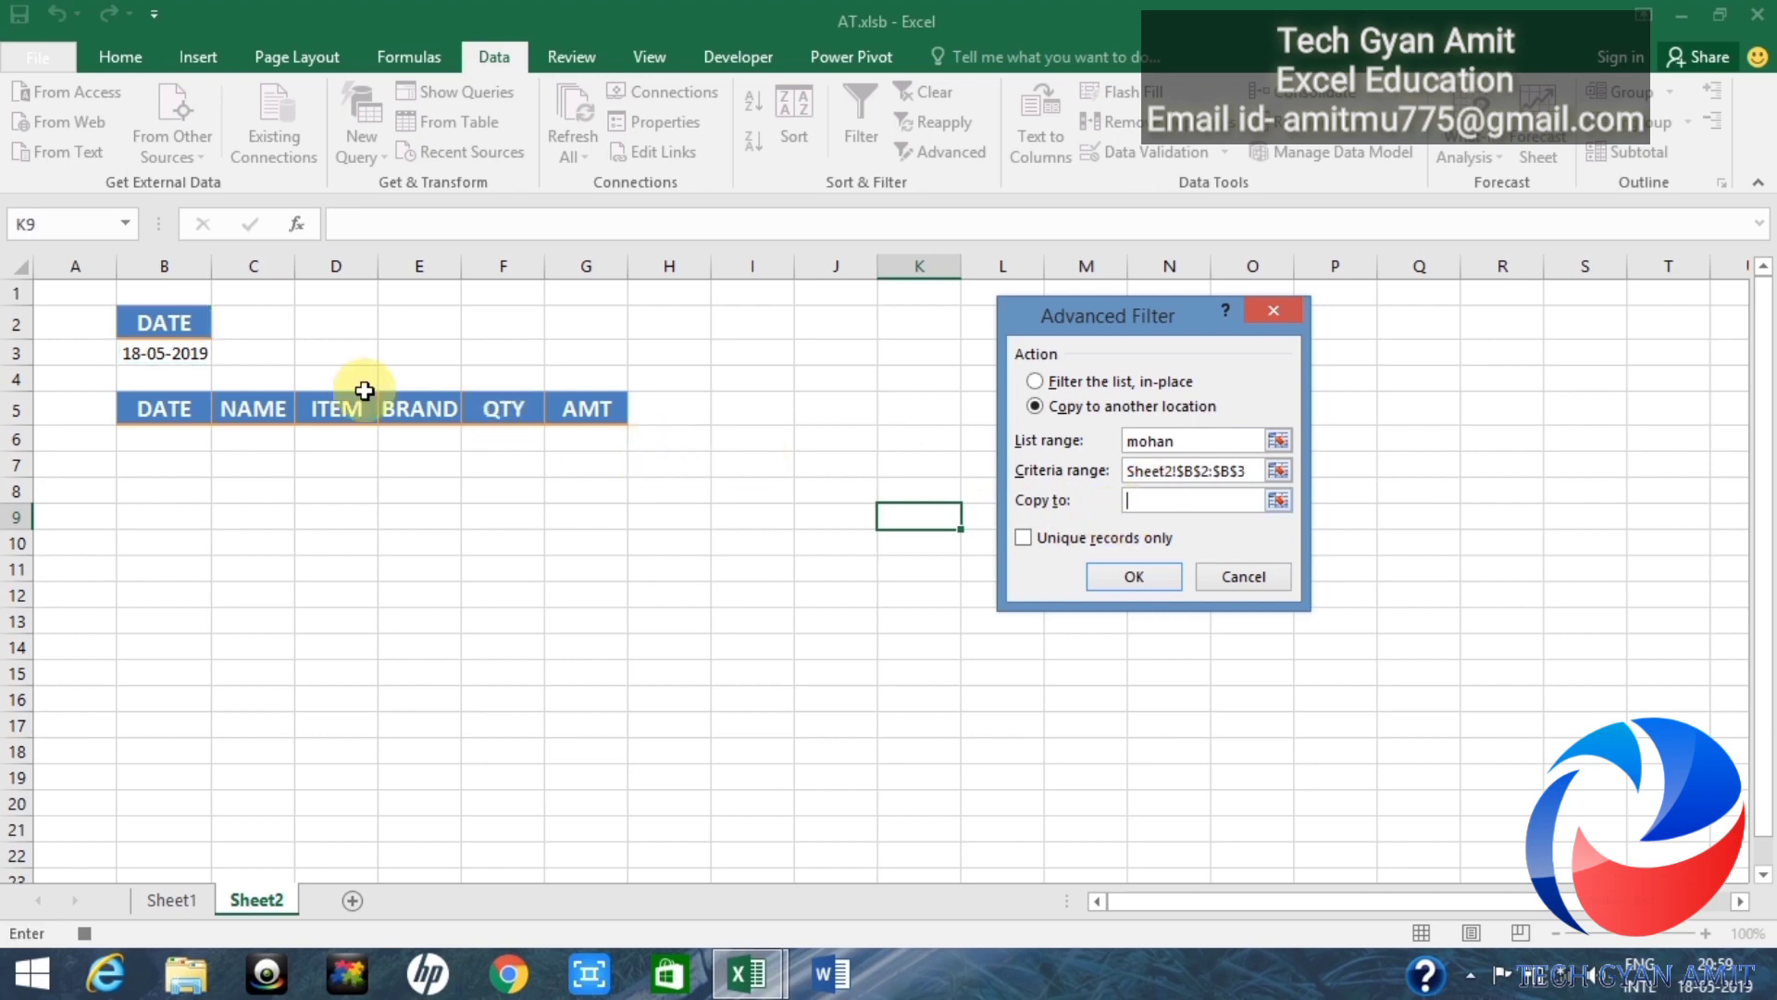
drag(147, 408, 572, 410)
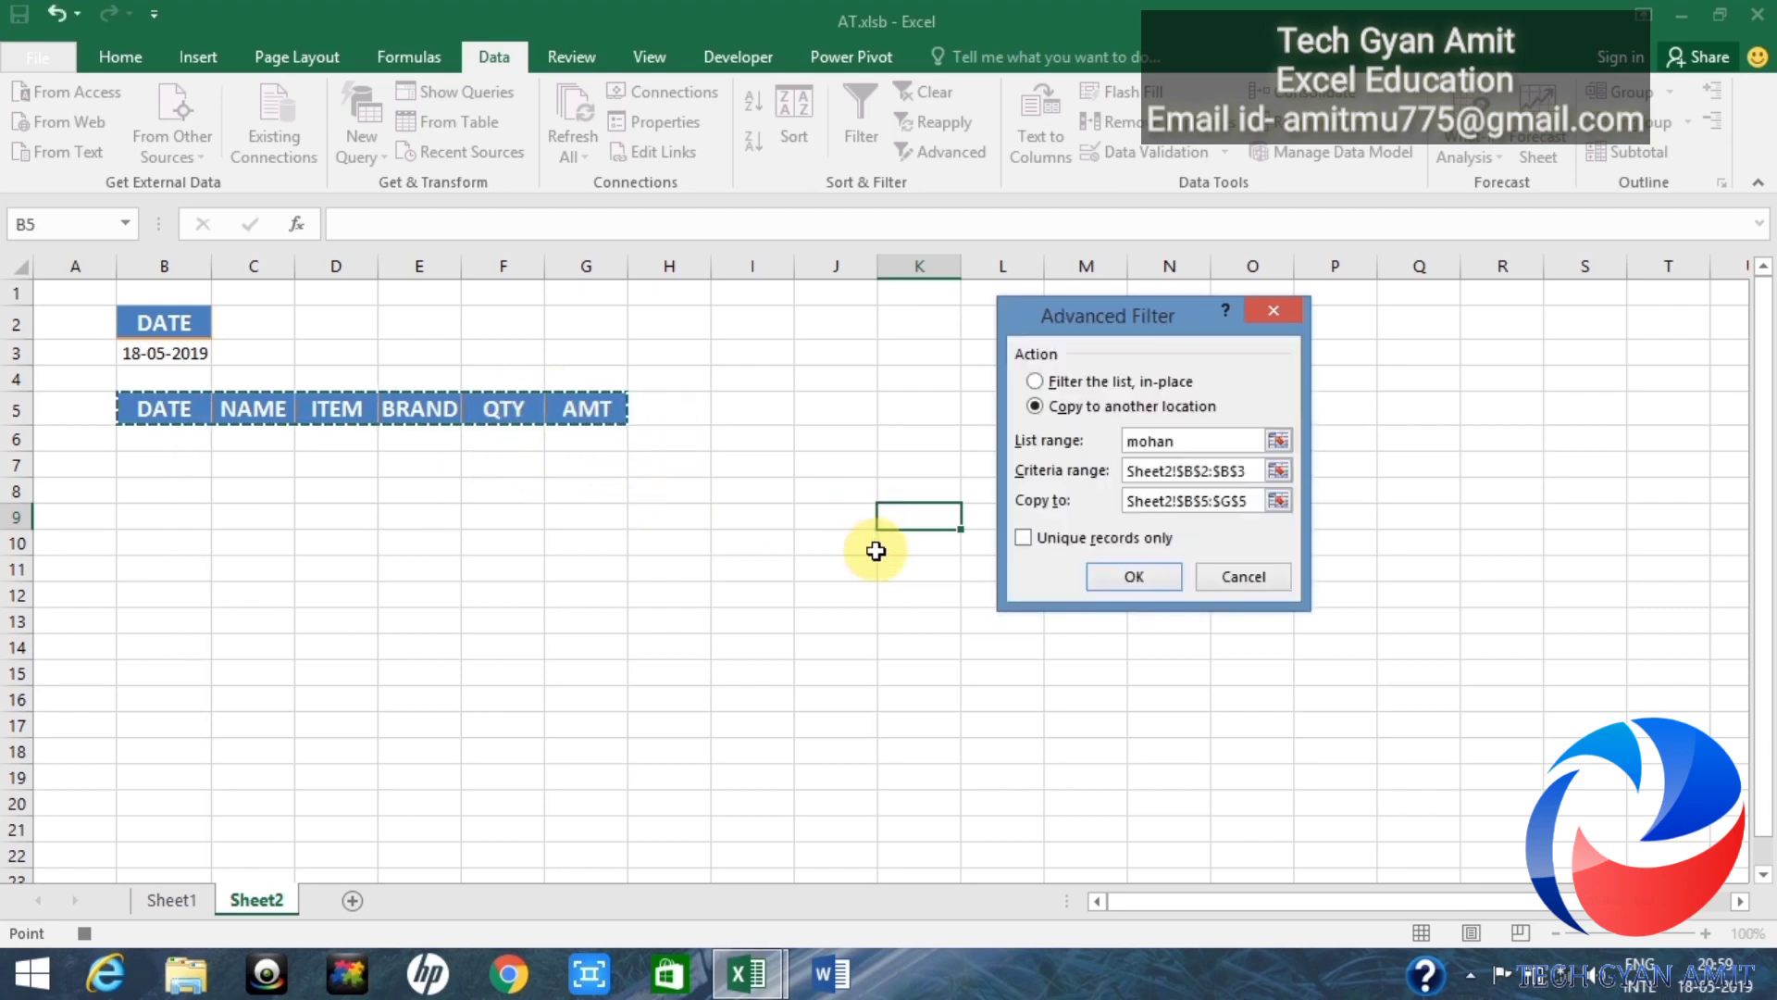
click(1133, 576)
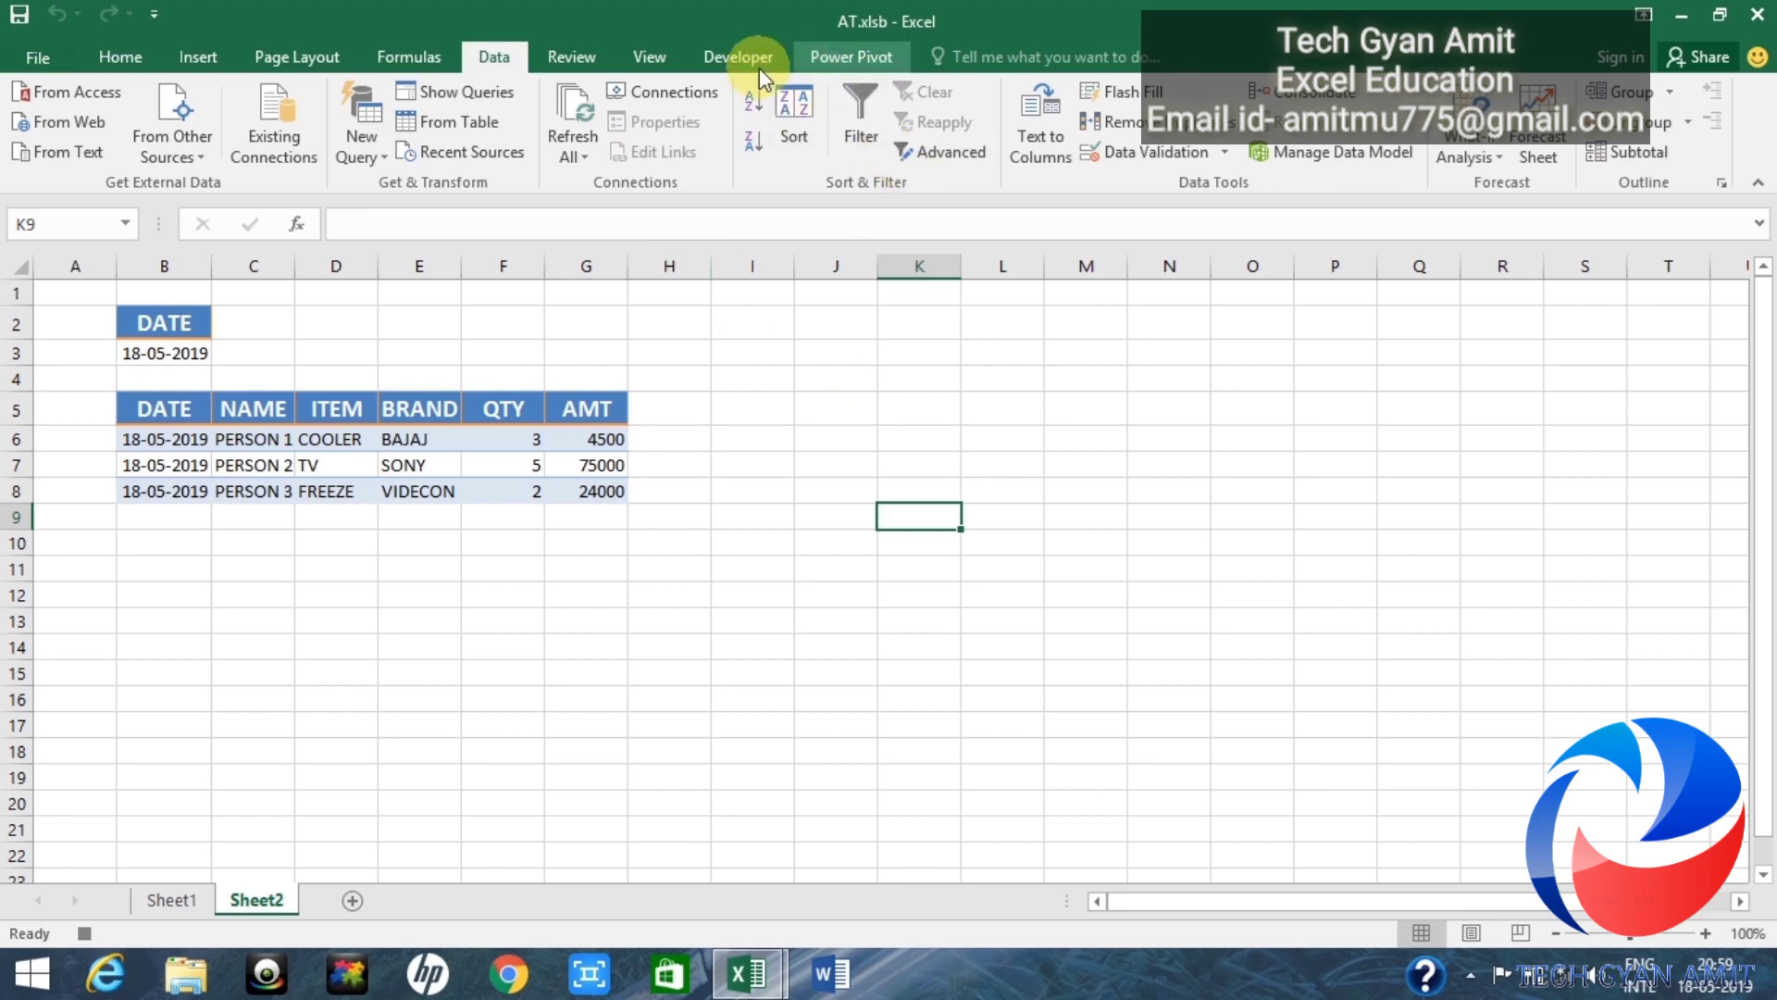
Step: Stop recording the macro
click(651, 58)
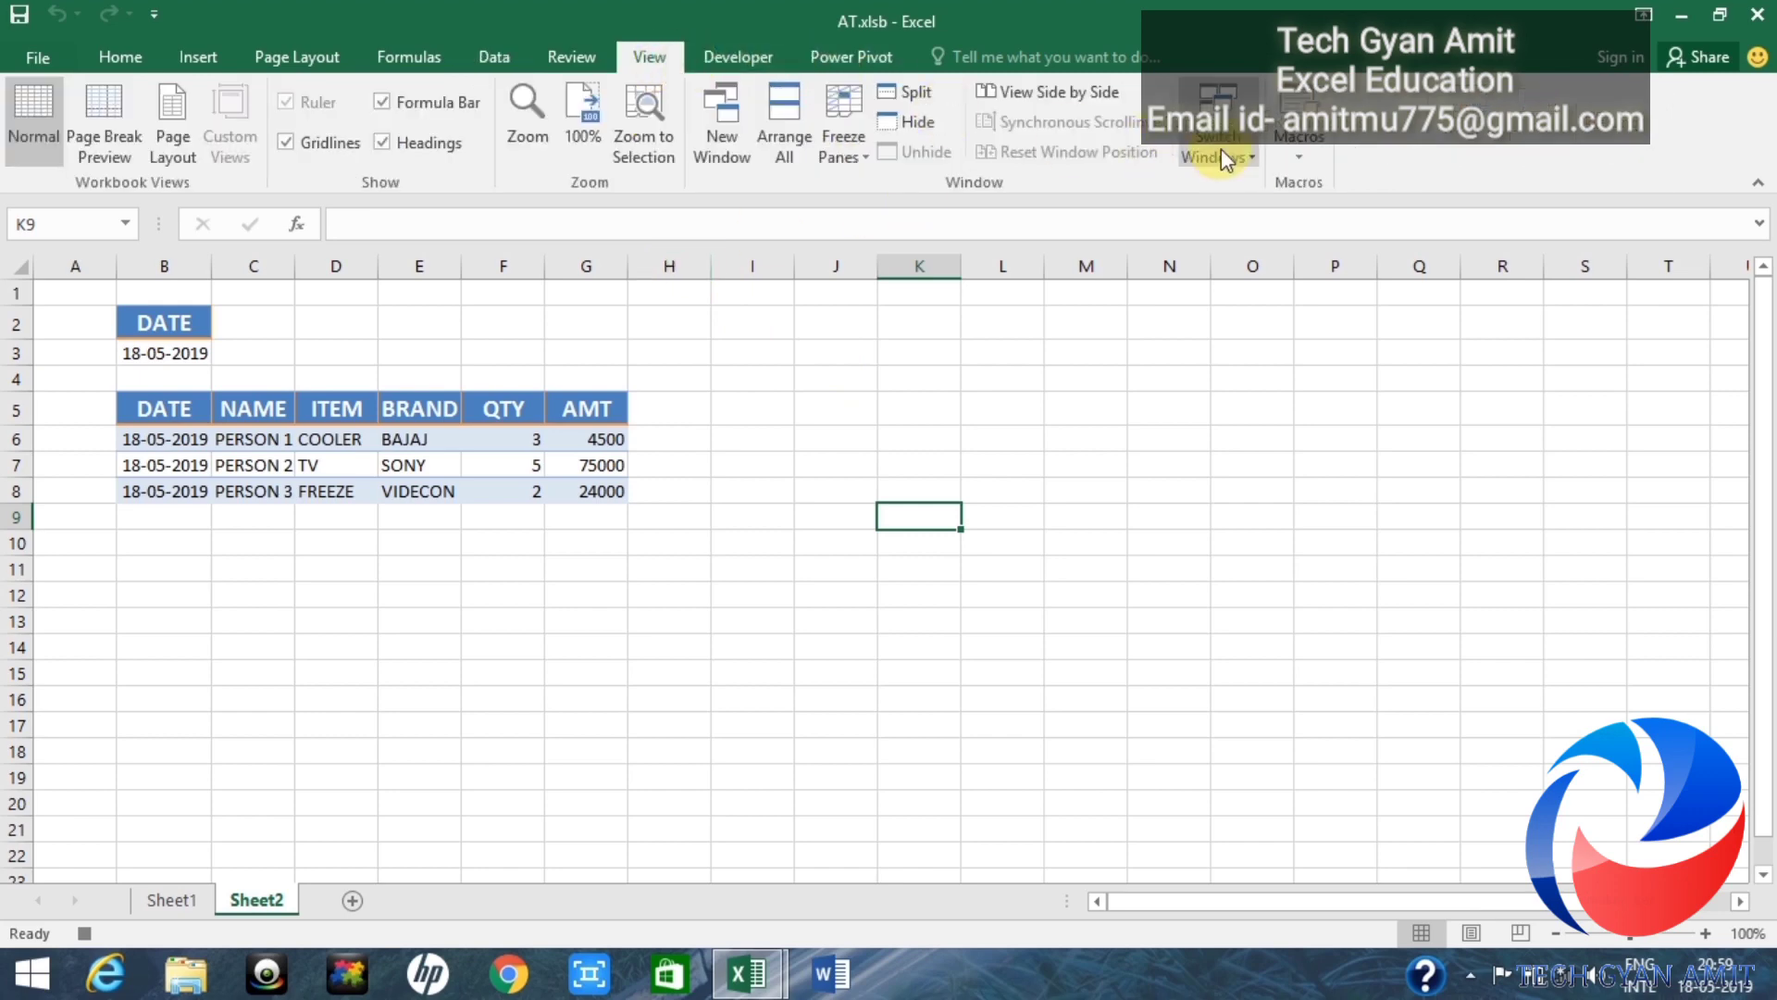
click(1293, 153)
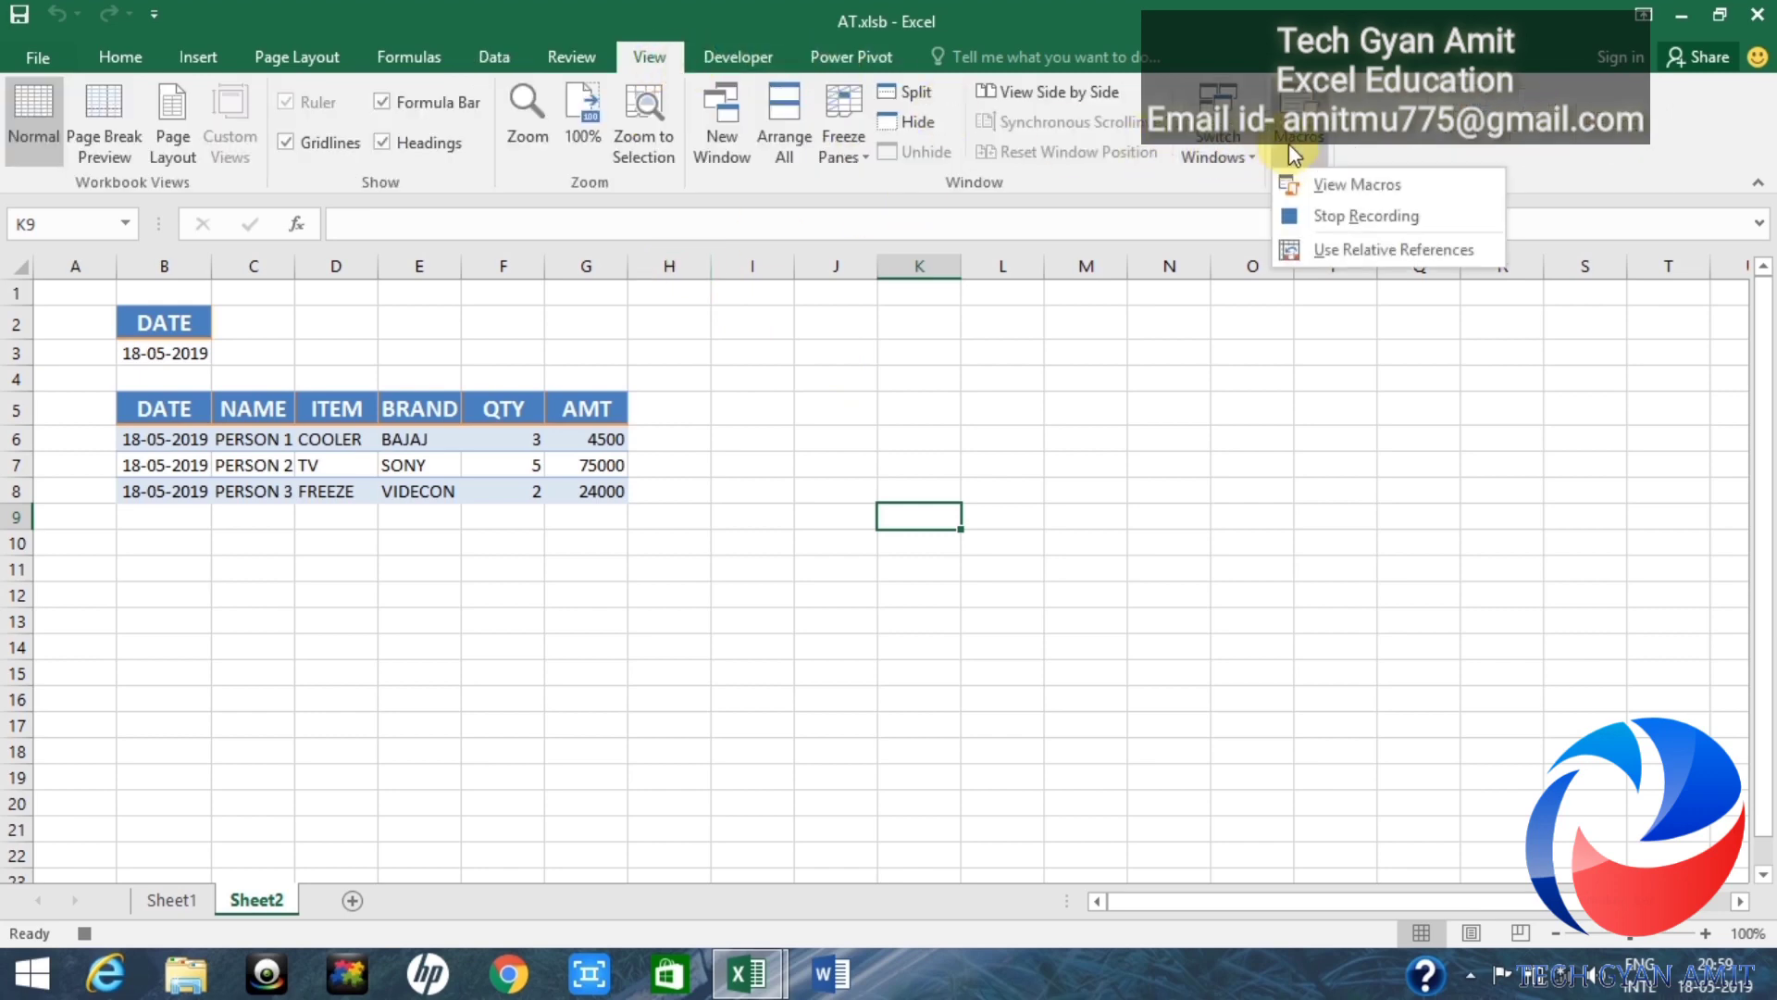
click(1344, 217)
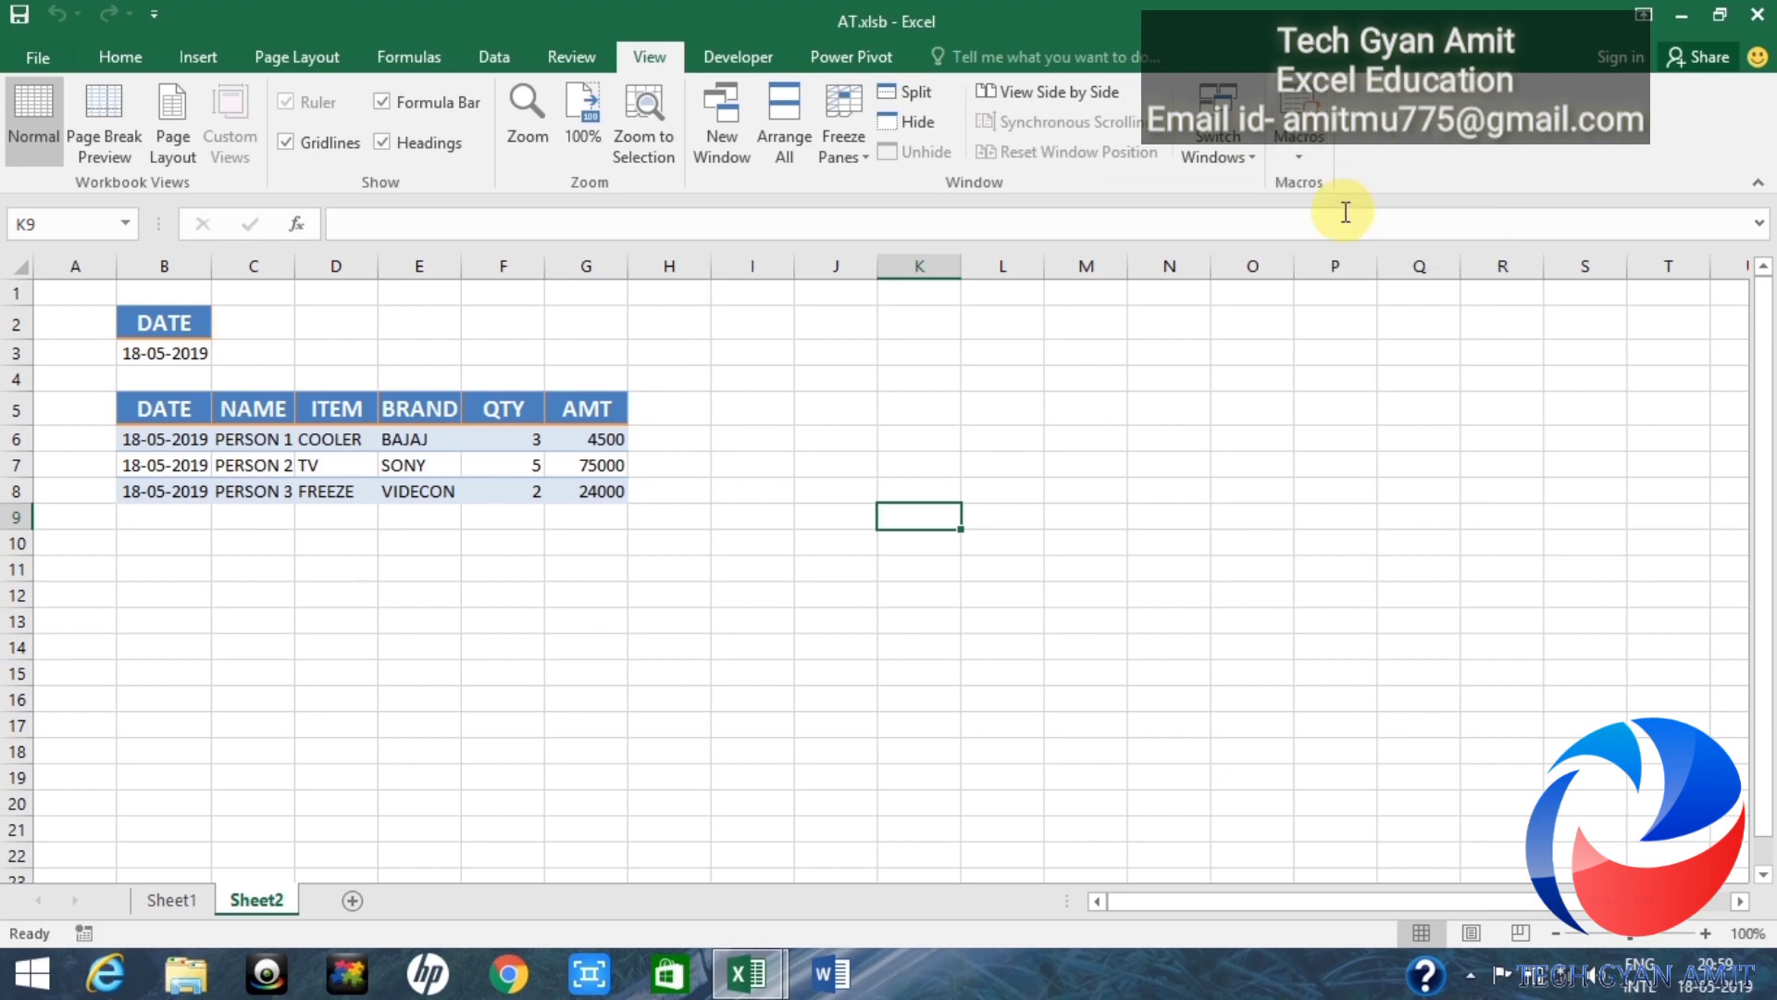
Step: Draw a left block arrow on Sheet2 spanning about columns L to N and rows 3 to 7
click(926, 356)
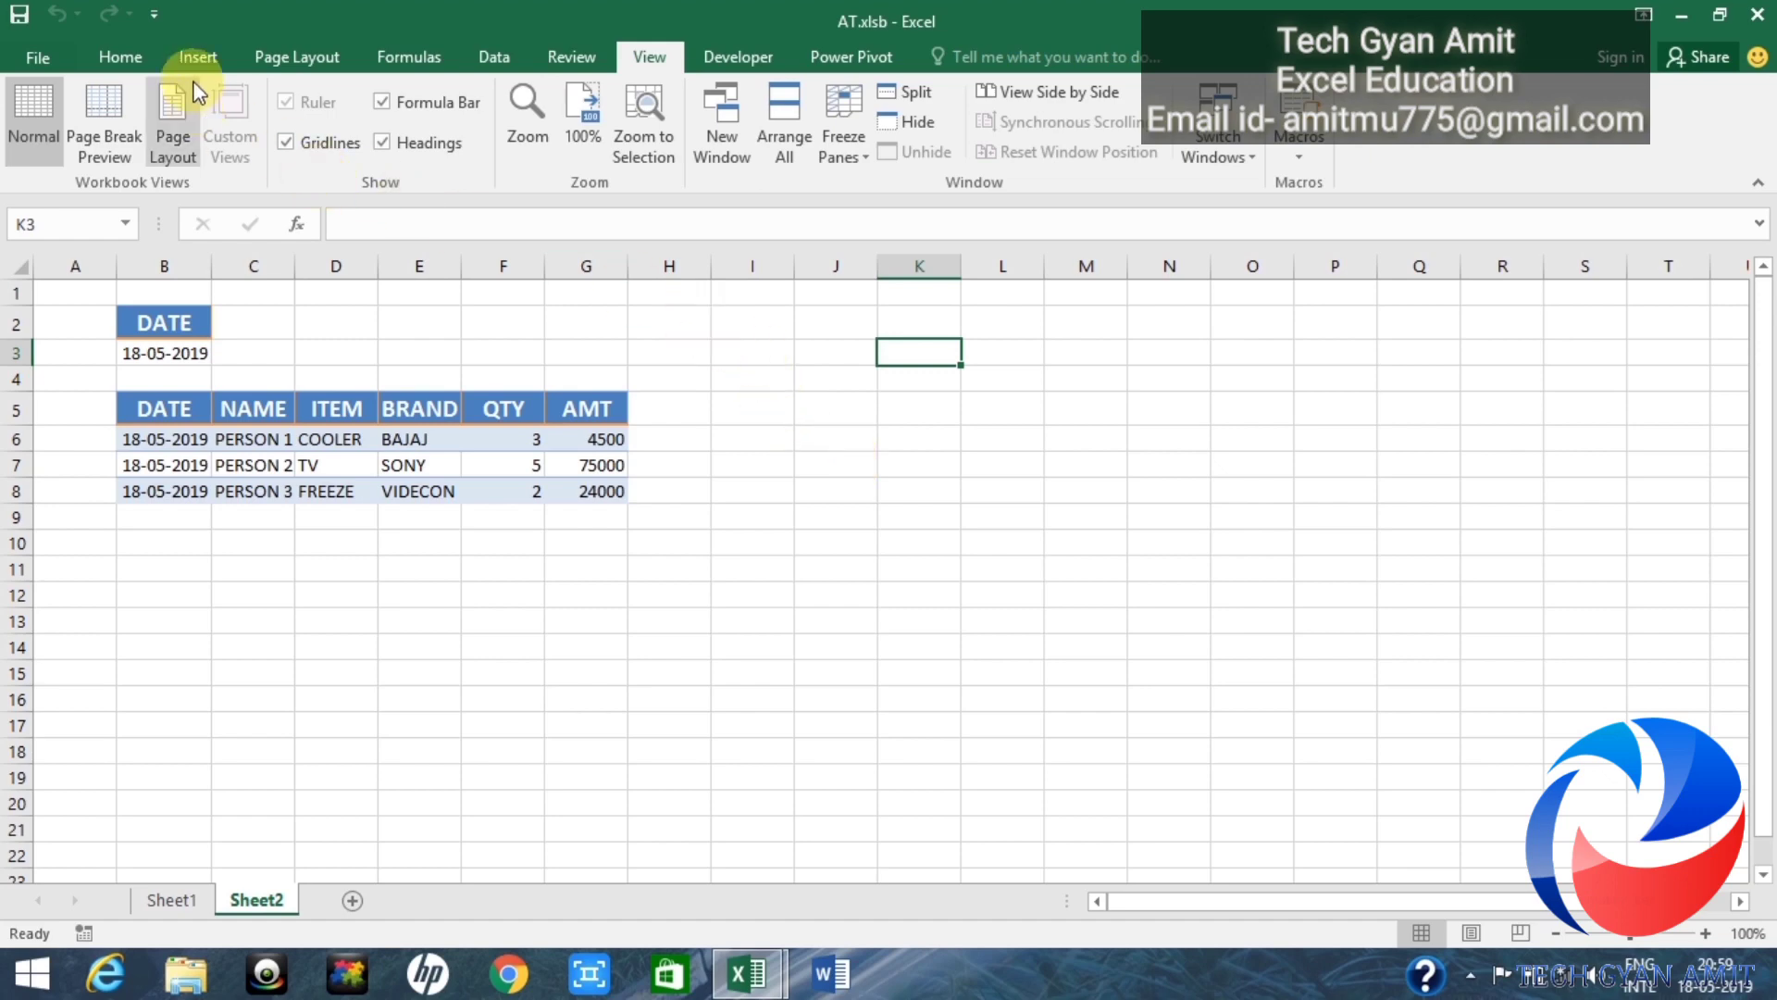
click(208, 61)
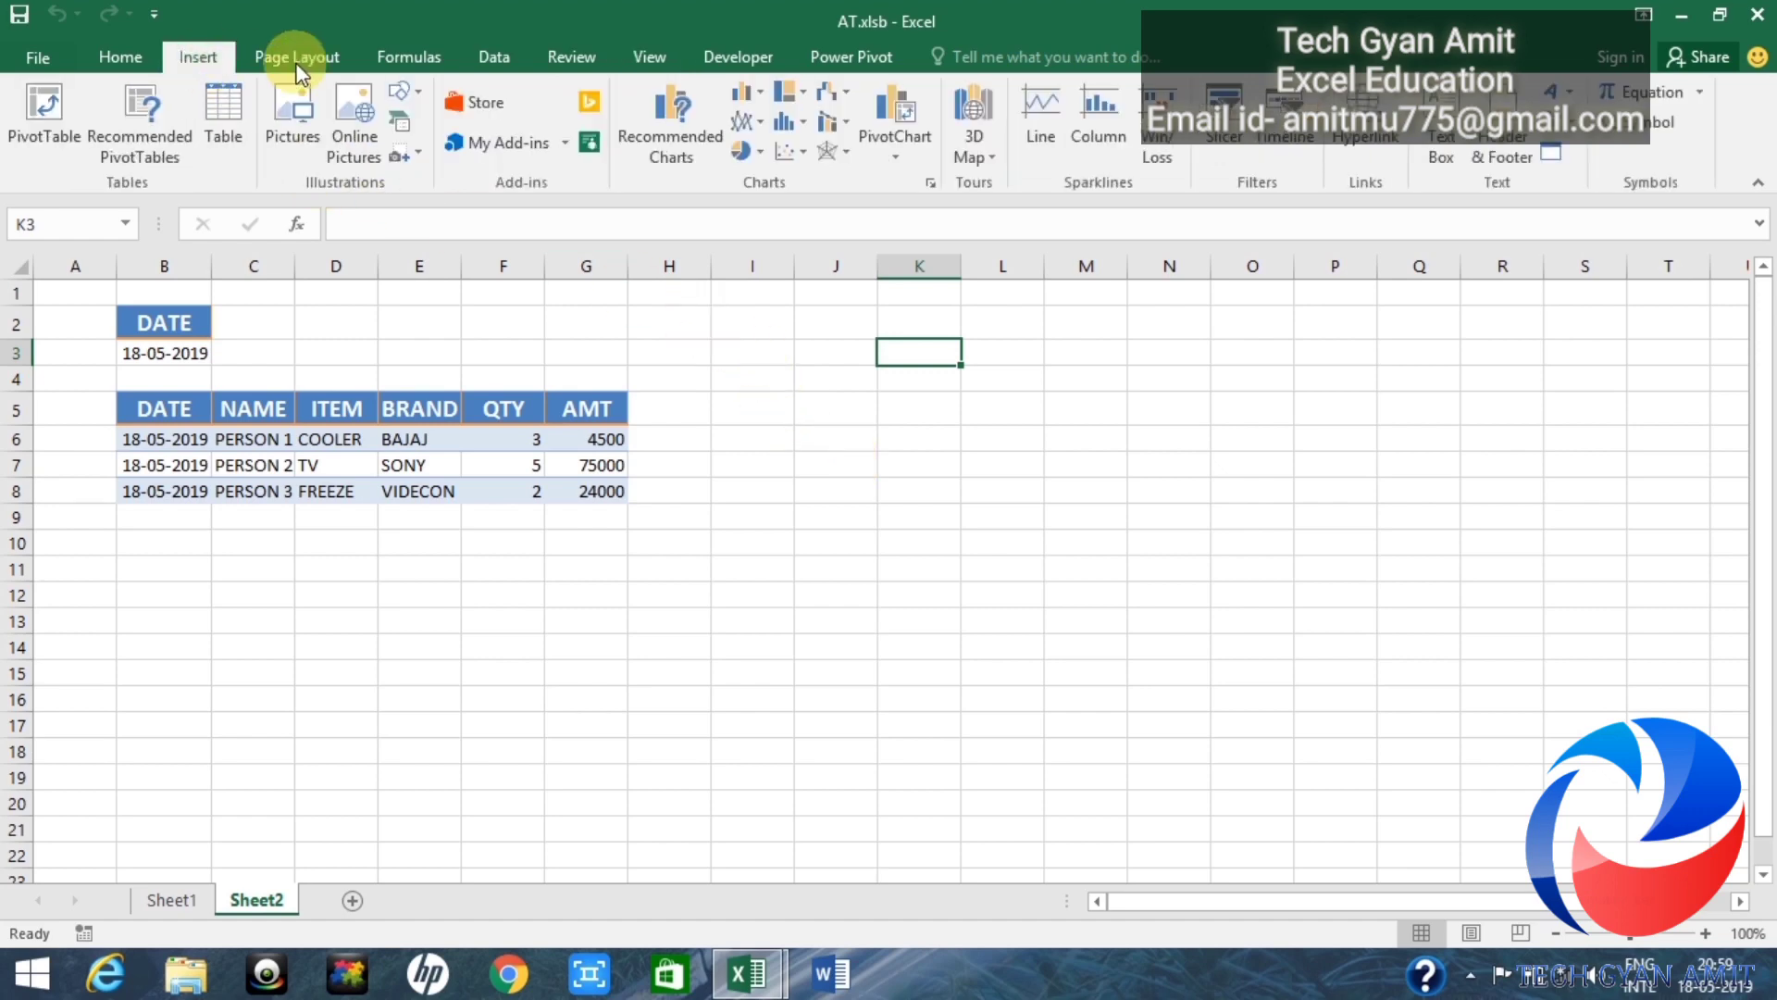
click(400, 85)
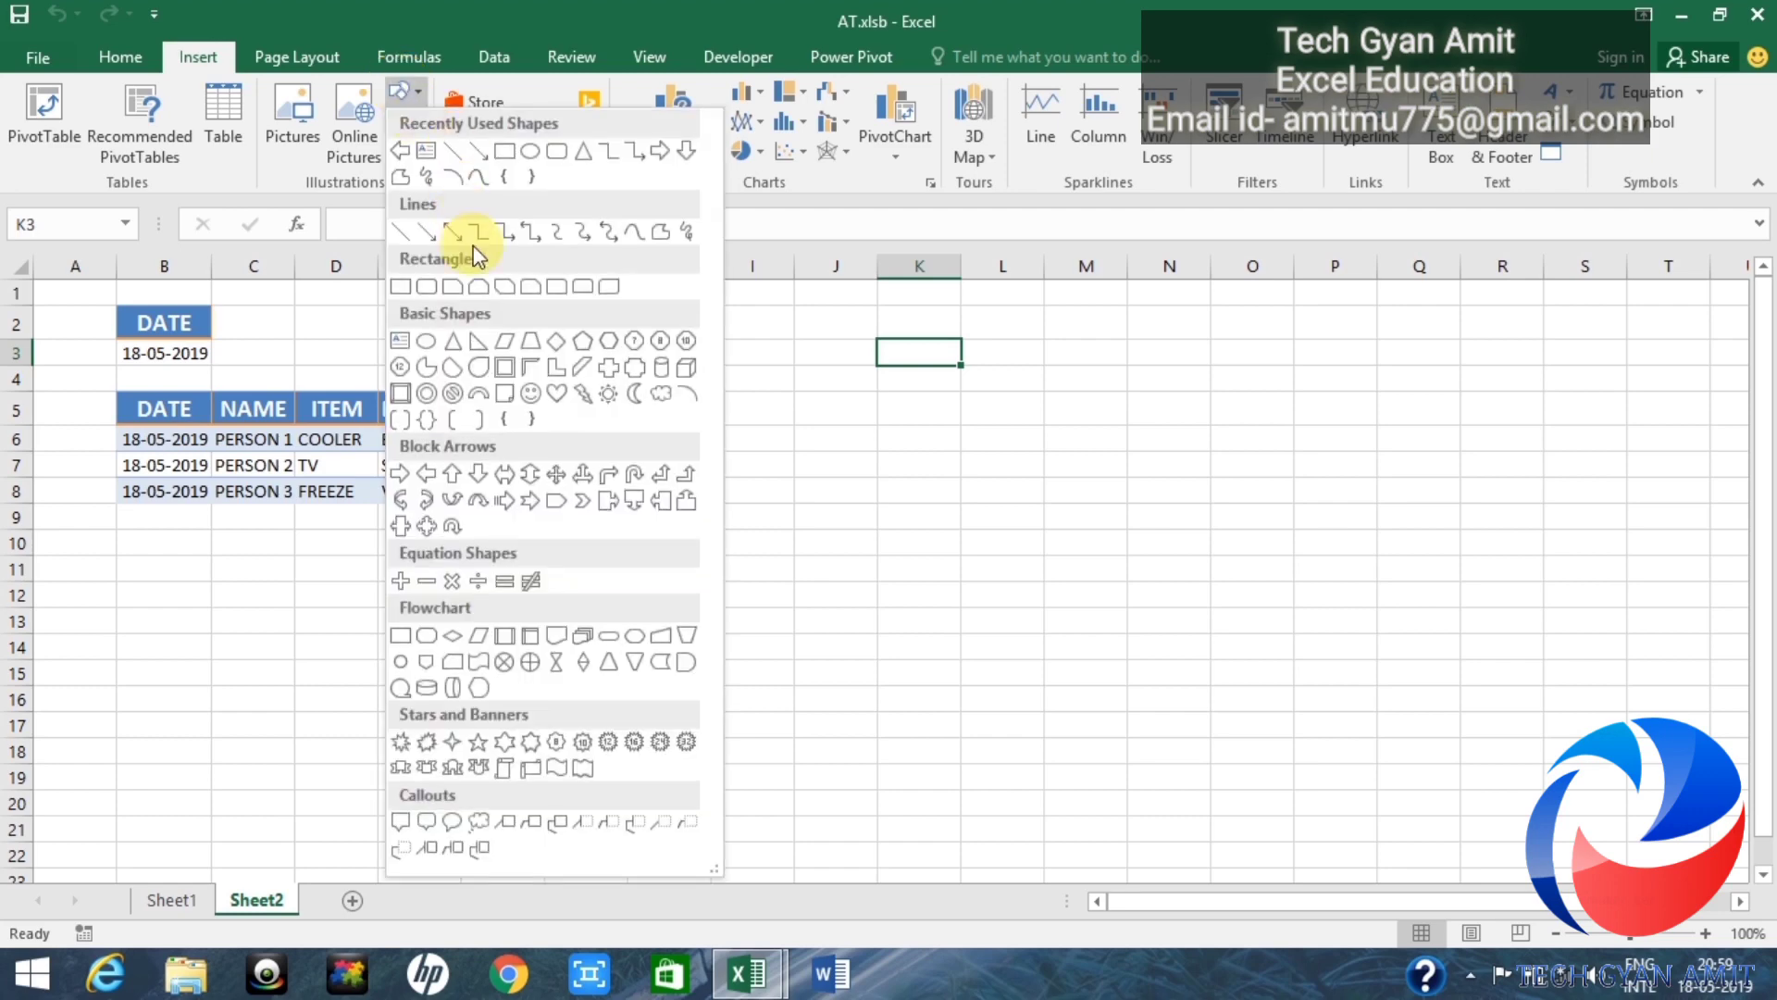
click(426, 477)
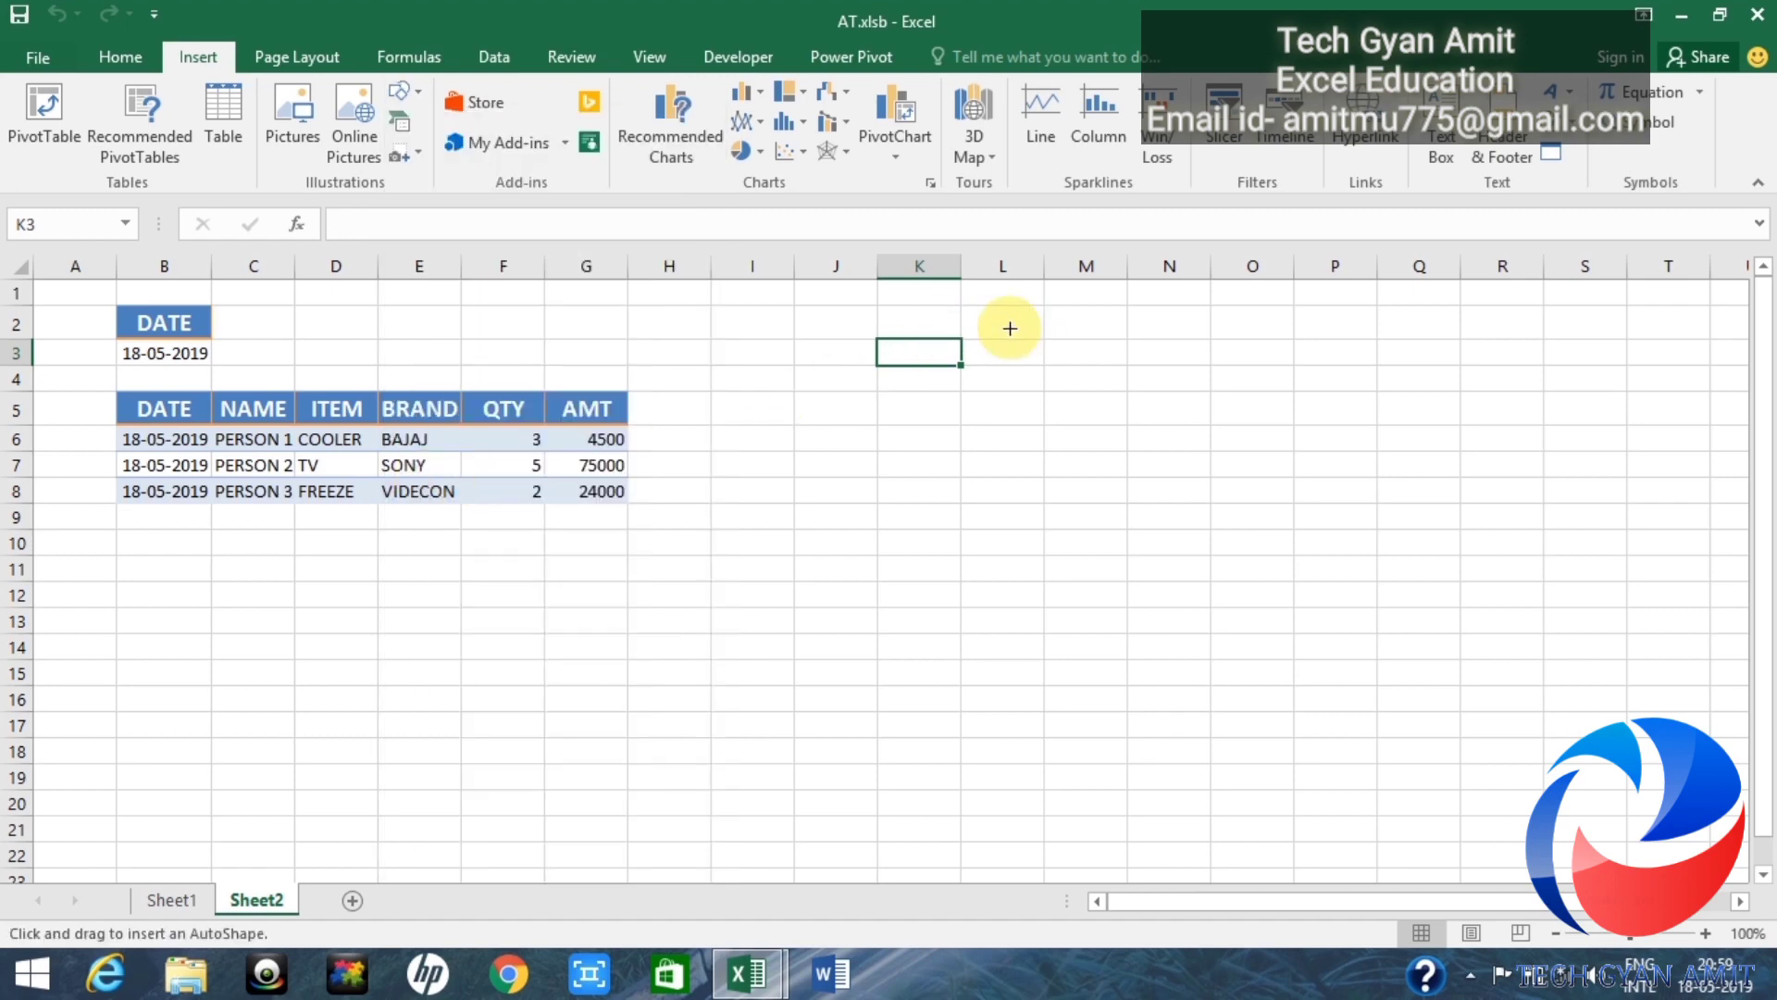
mouse_move(997, 343)
mouse_down()
mouse_move(1240, 389)
mouse_move(1160, 418)
mouse_move(1160, 455)
mouse_up()
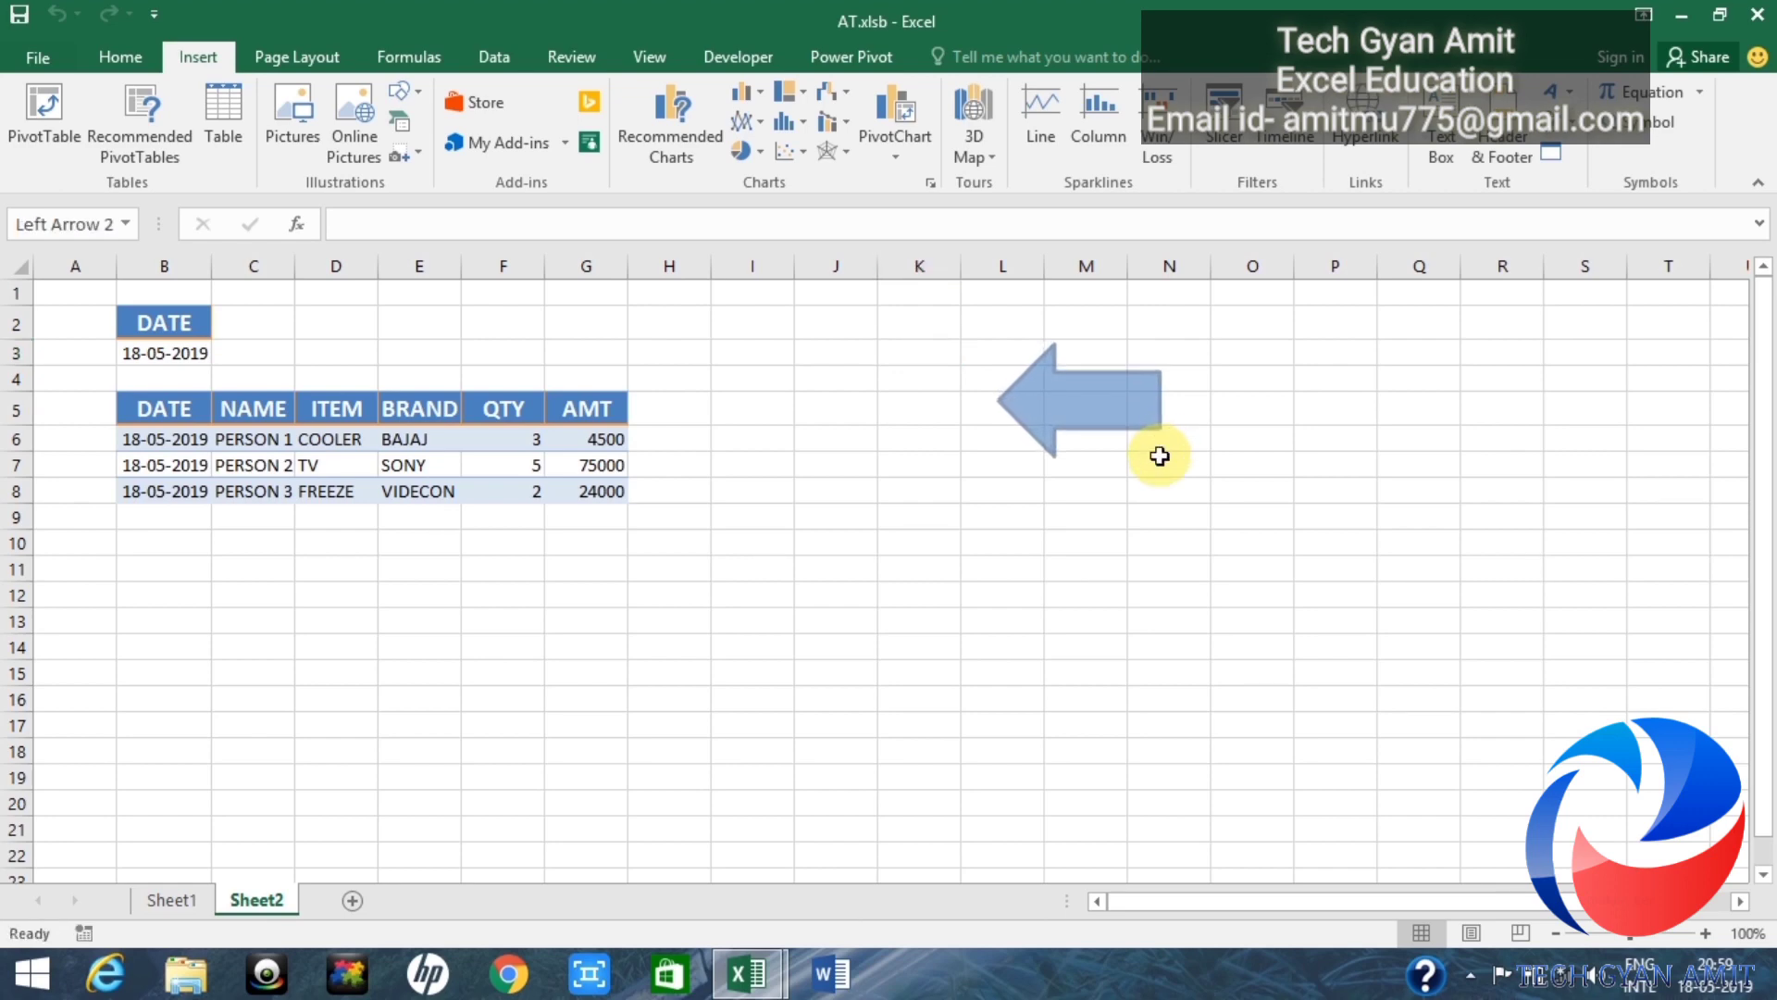
Step: Add the text "refresh data" to the left arrow shape on Sheet2
right_click(1074, 417)
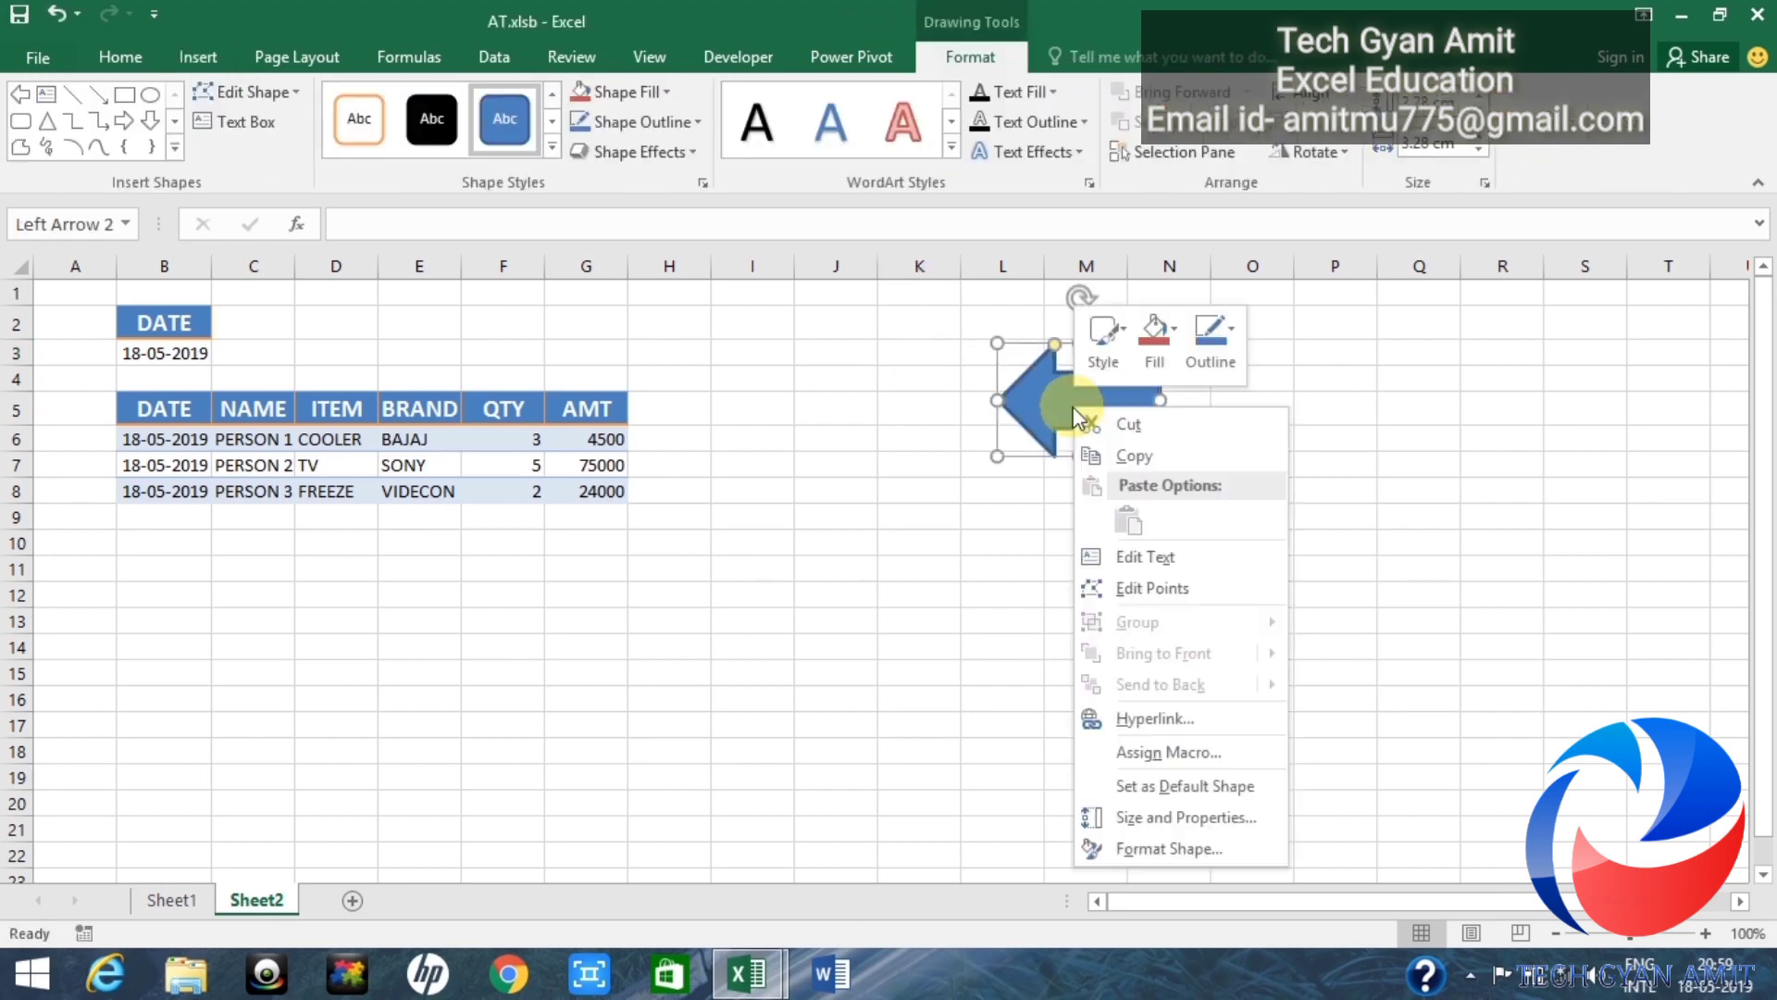
click(1163, 560)
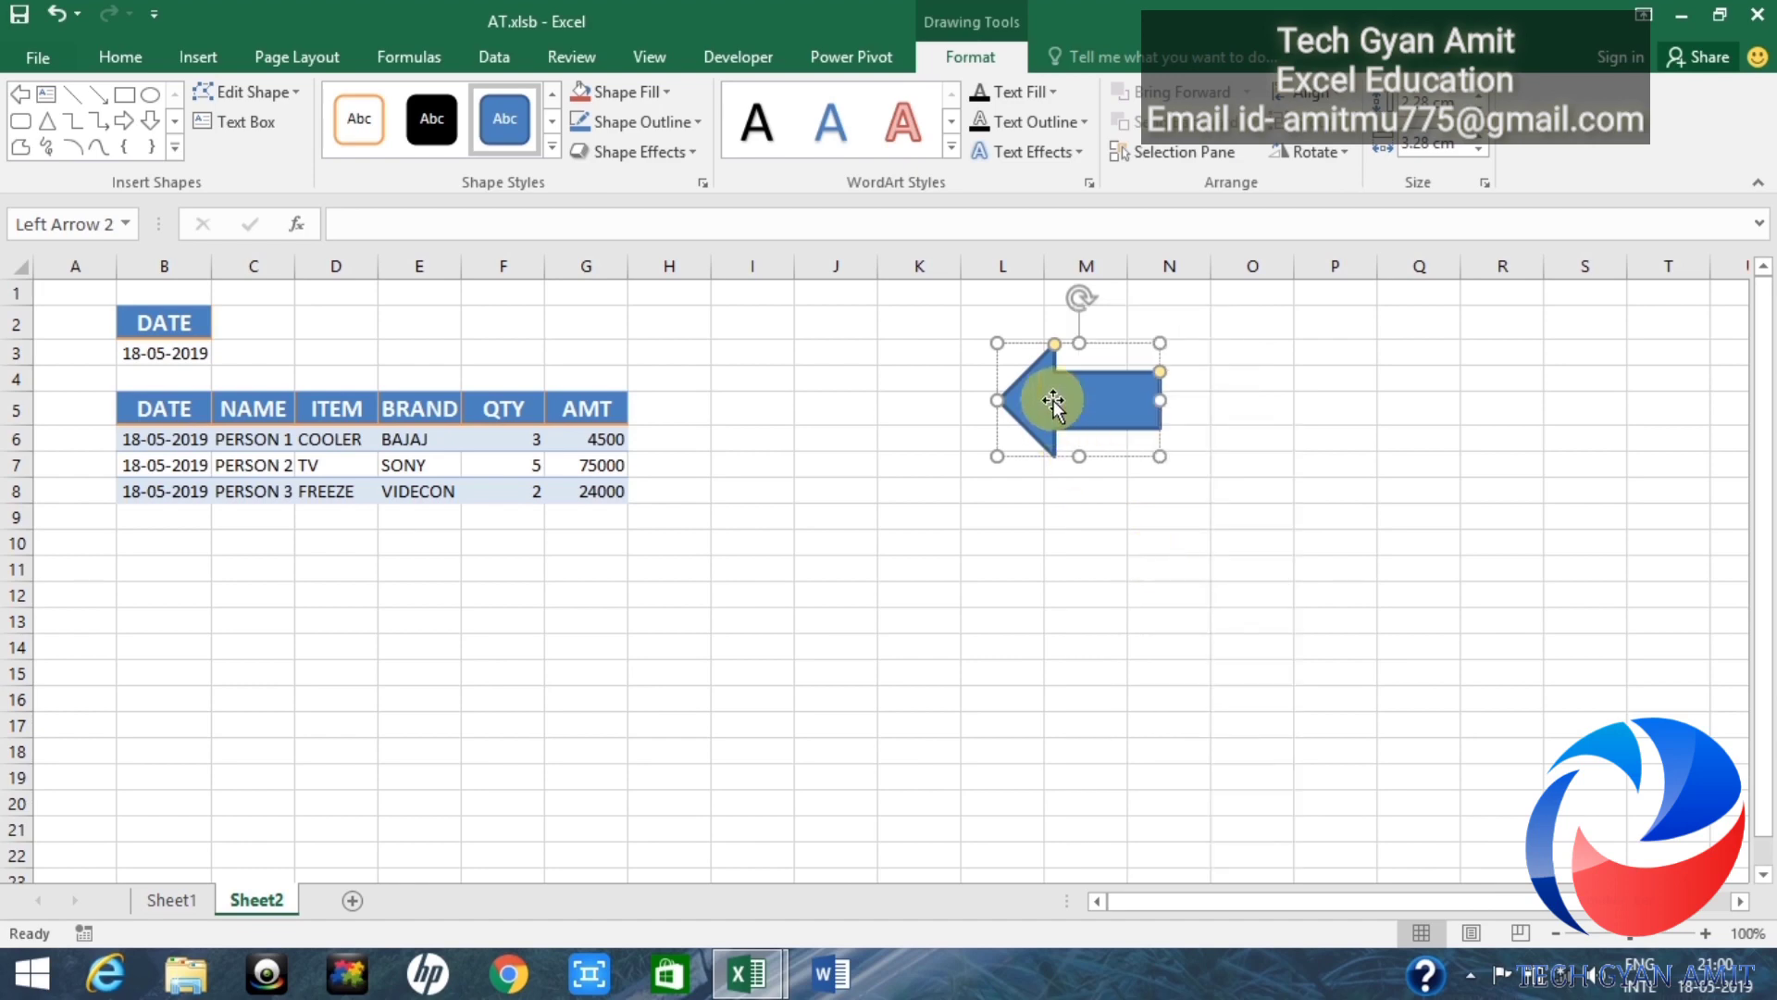
text(refresh data)
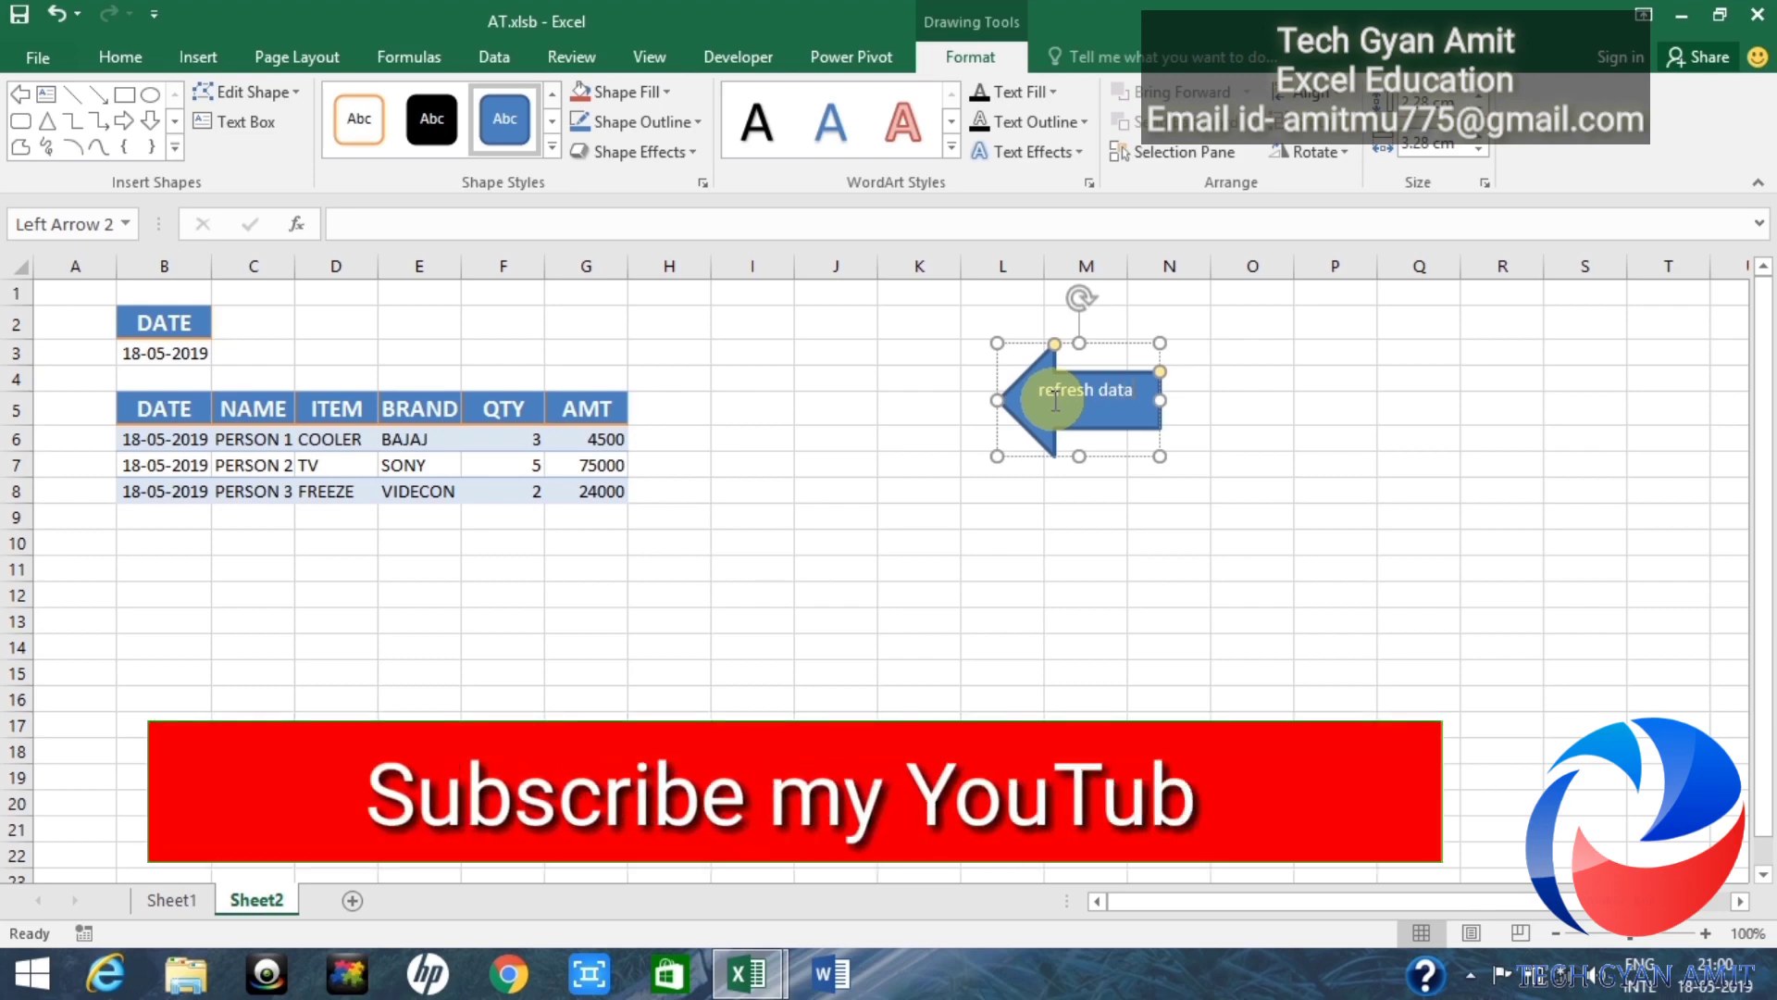
click(1172, 493)
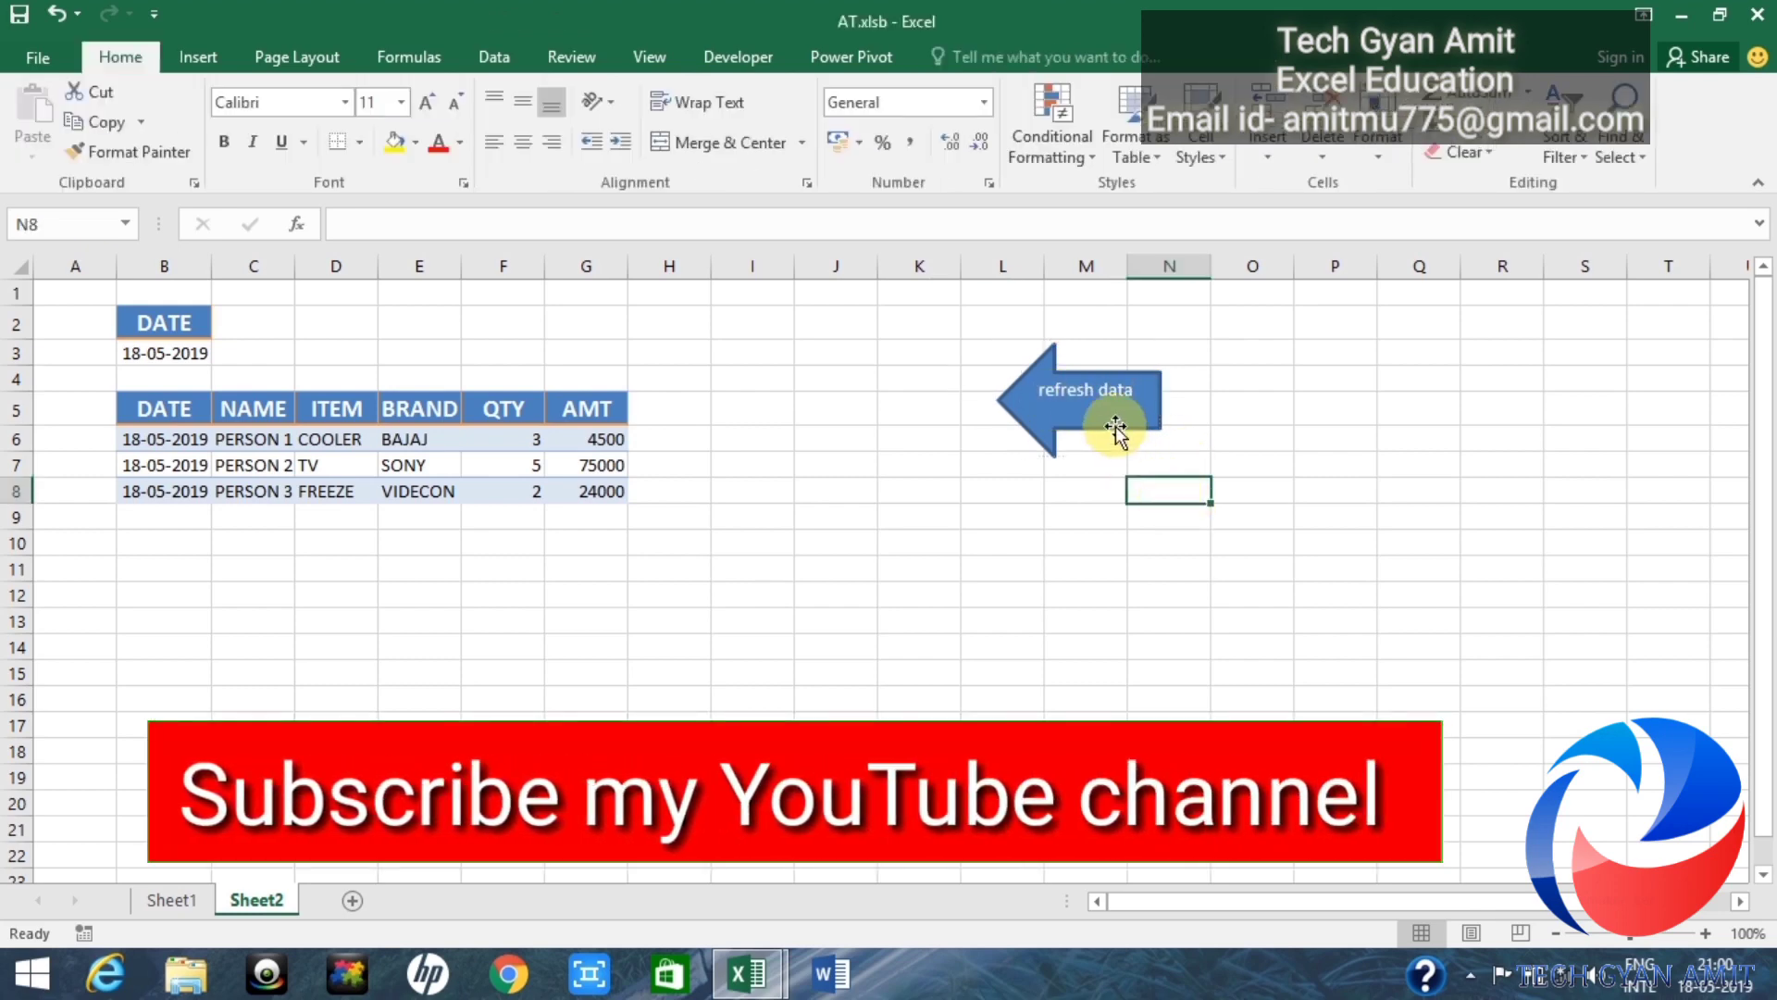
Step: Assign Macro2 to the "refresh data" arrow shape
click(1092, 399)
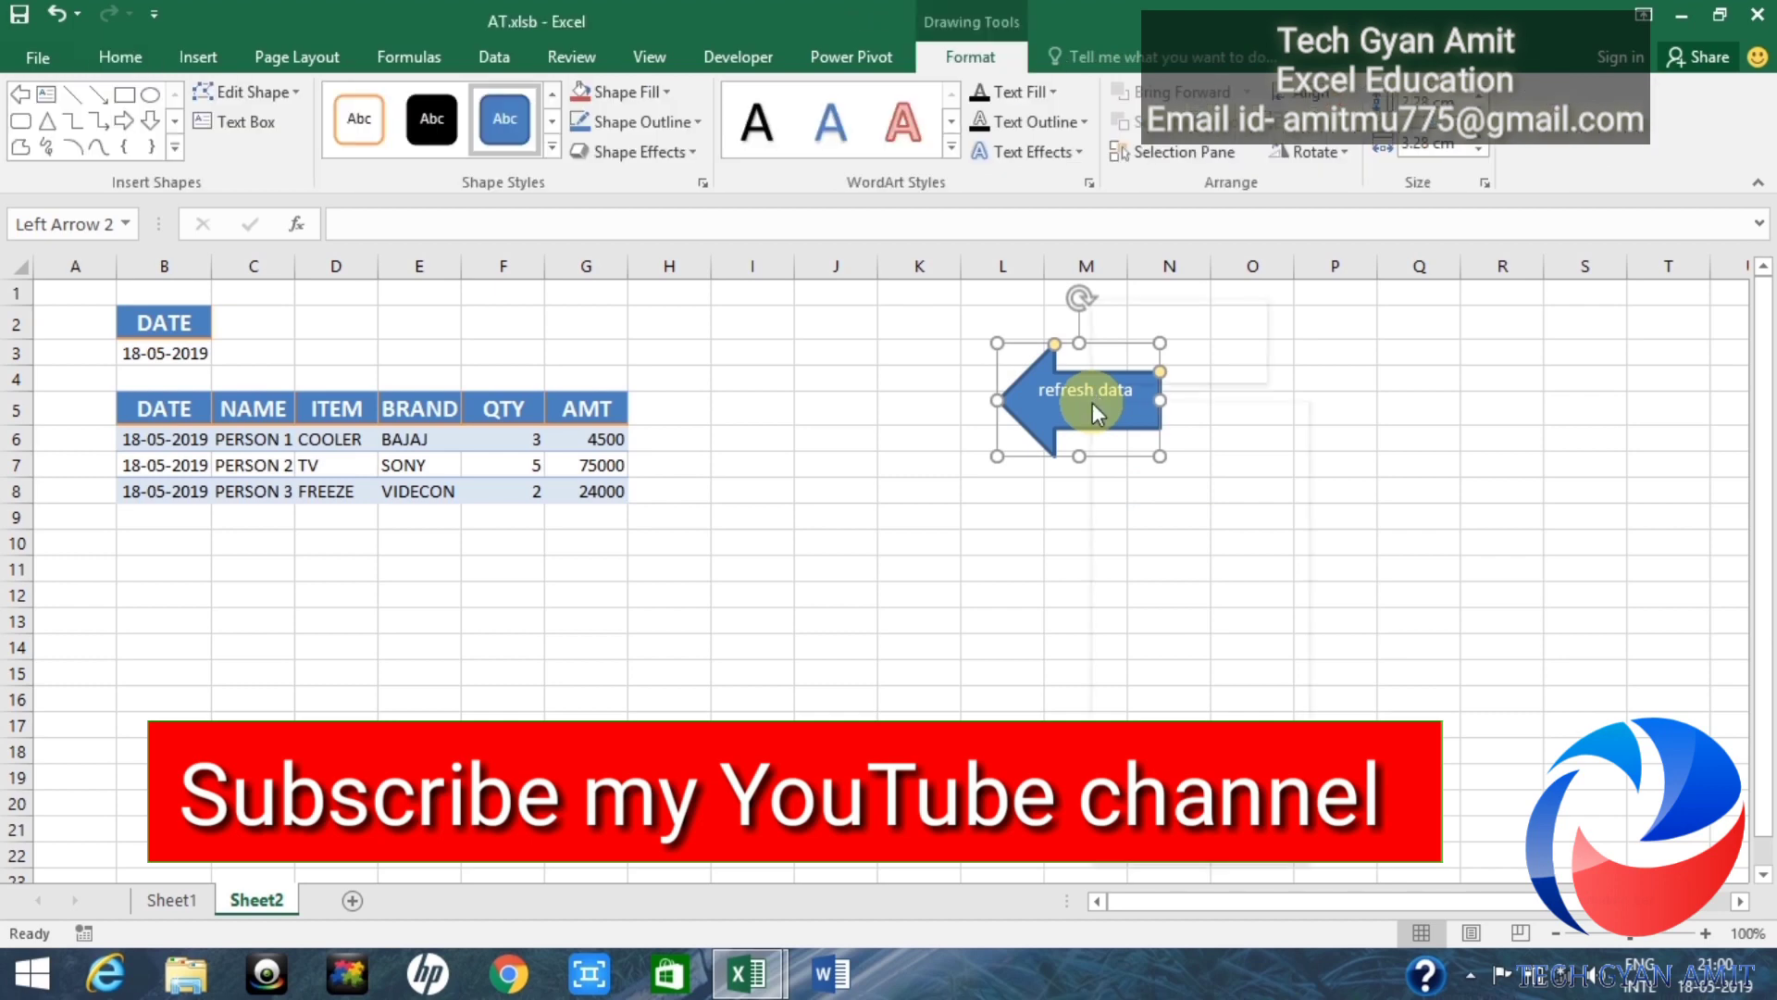
right_click(1093, 403)
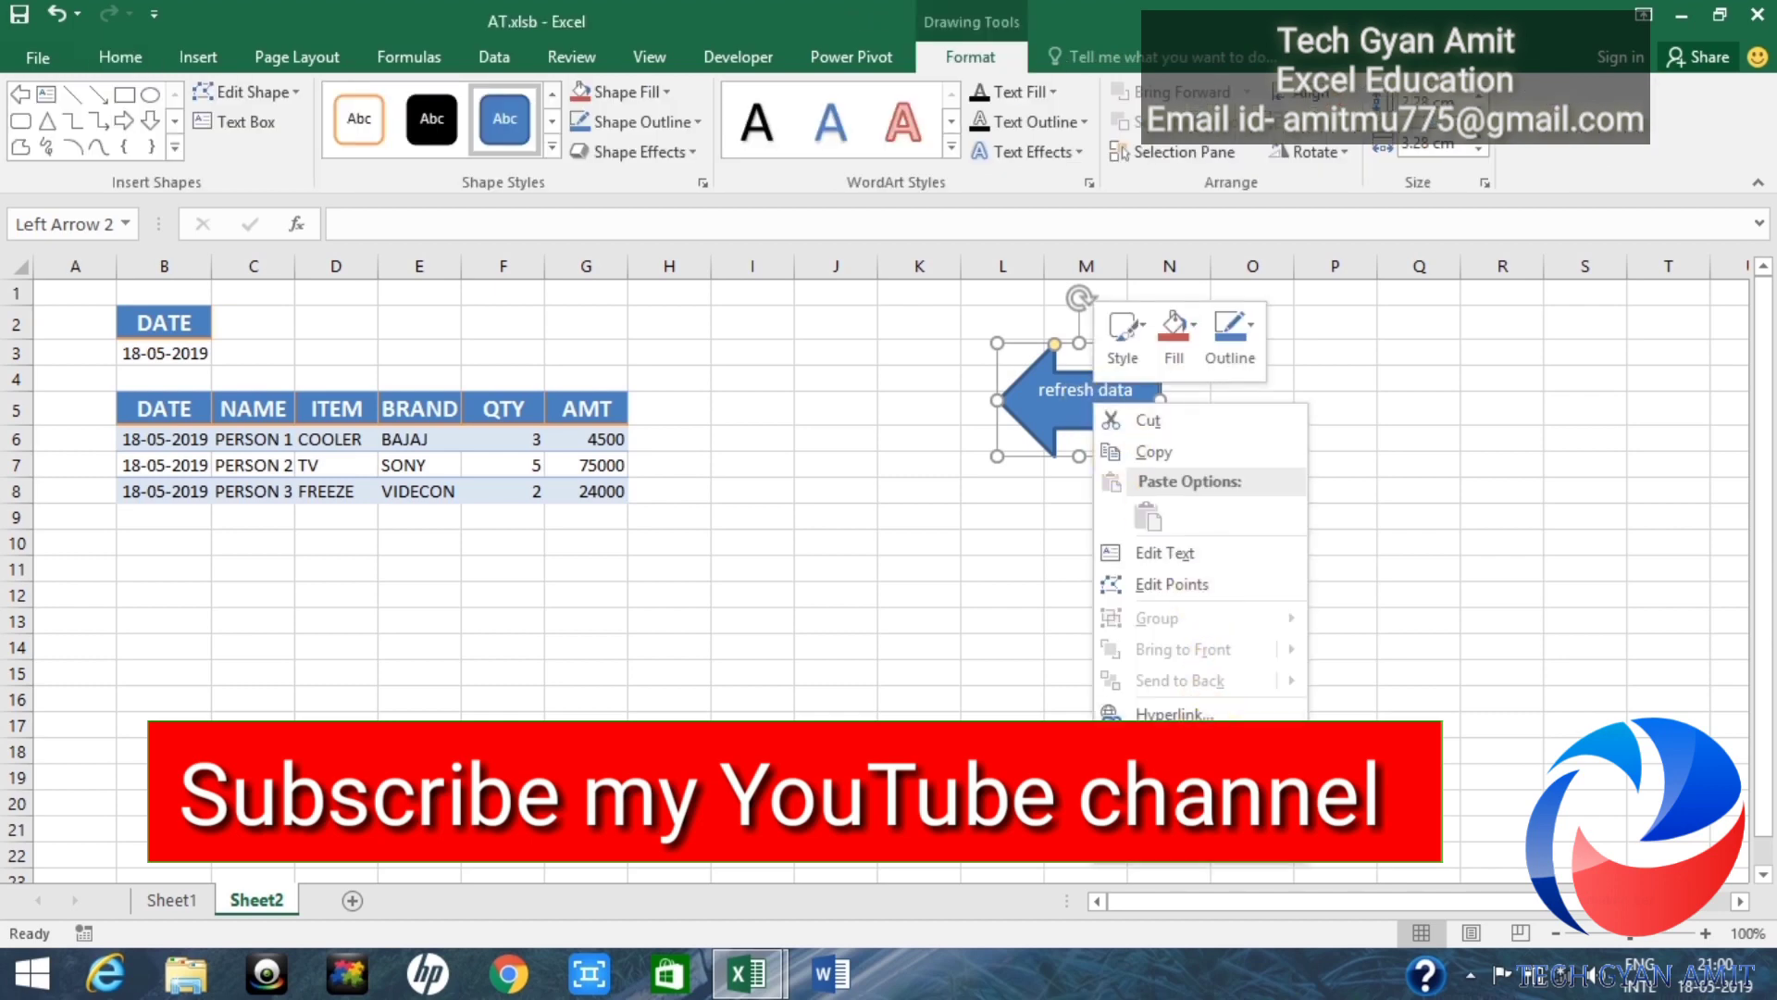
click(1168, 746)
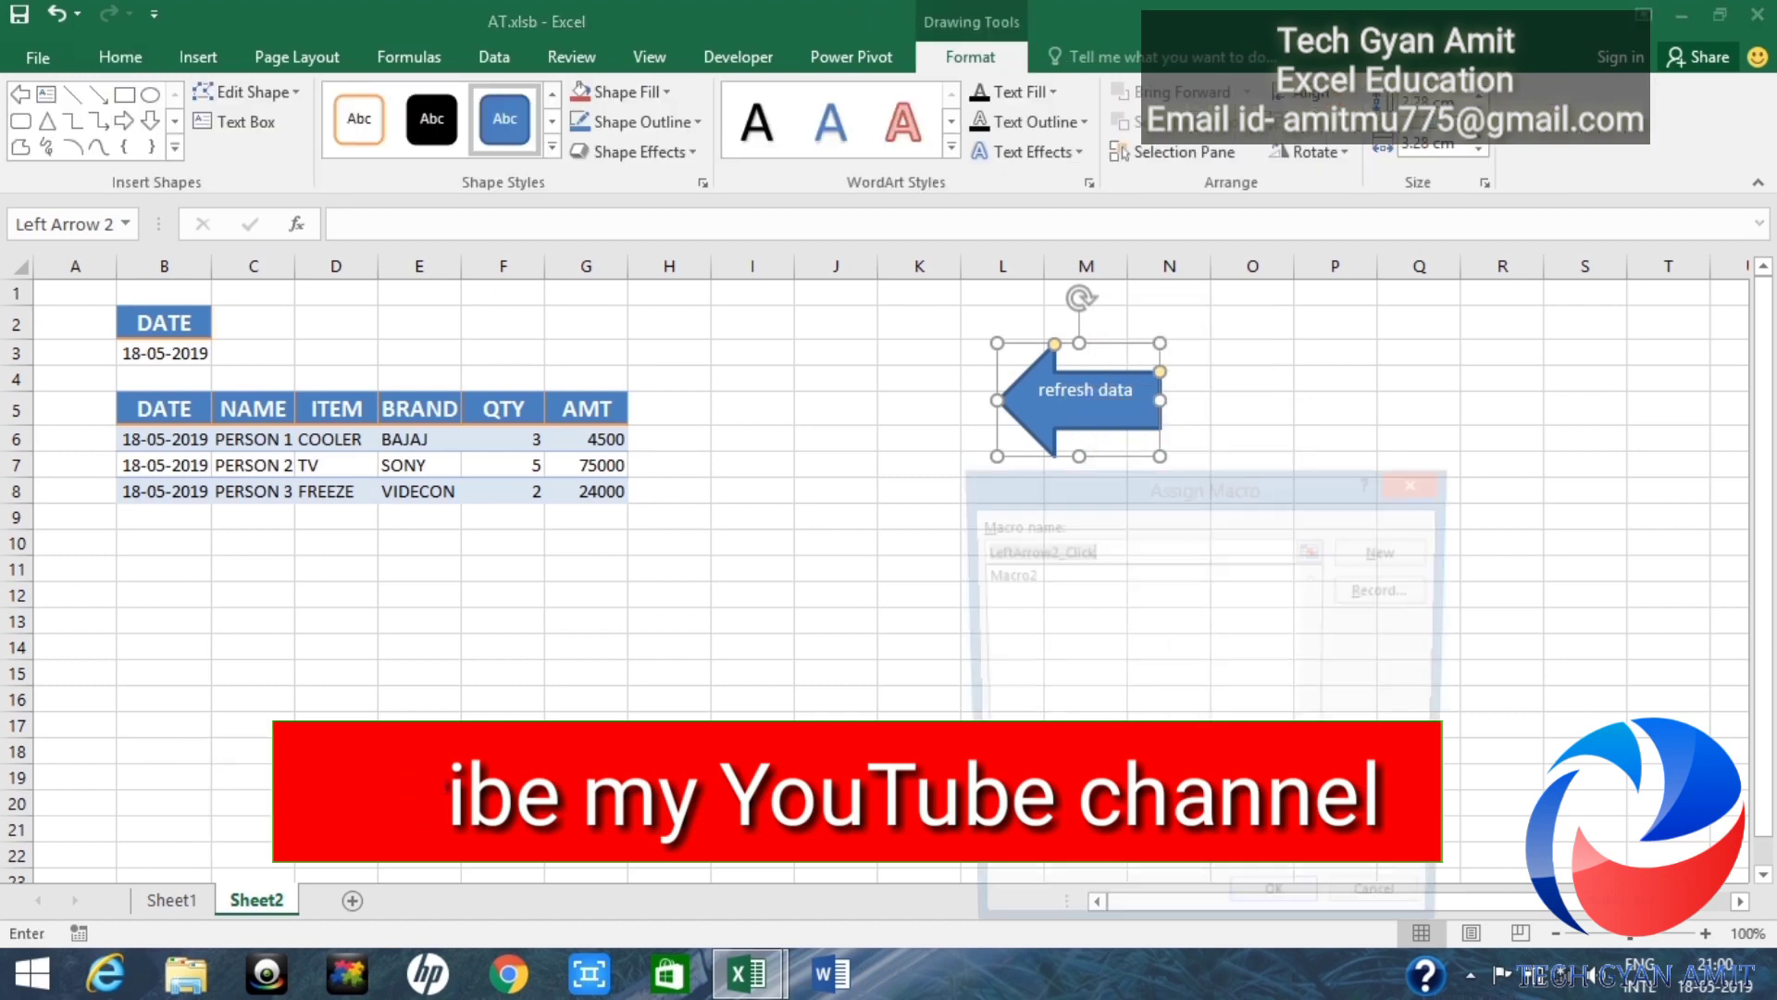
click(1010, 577)
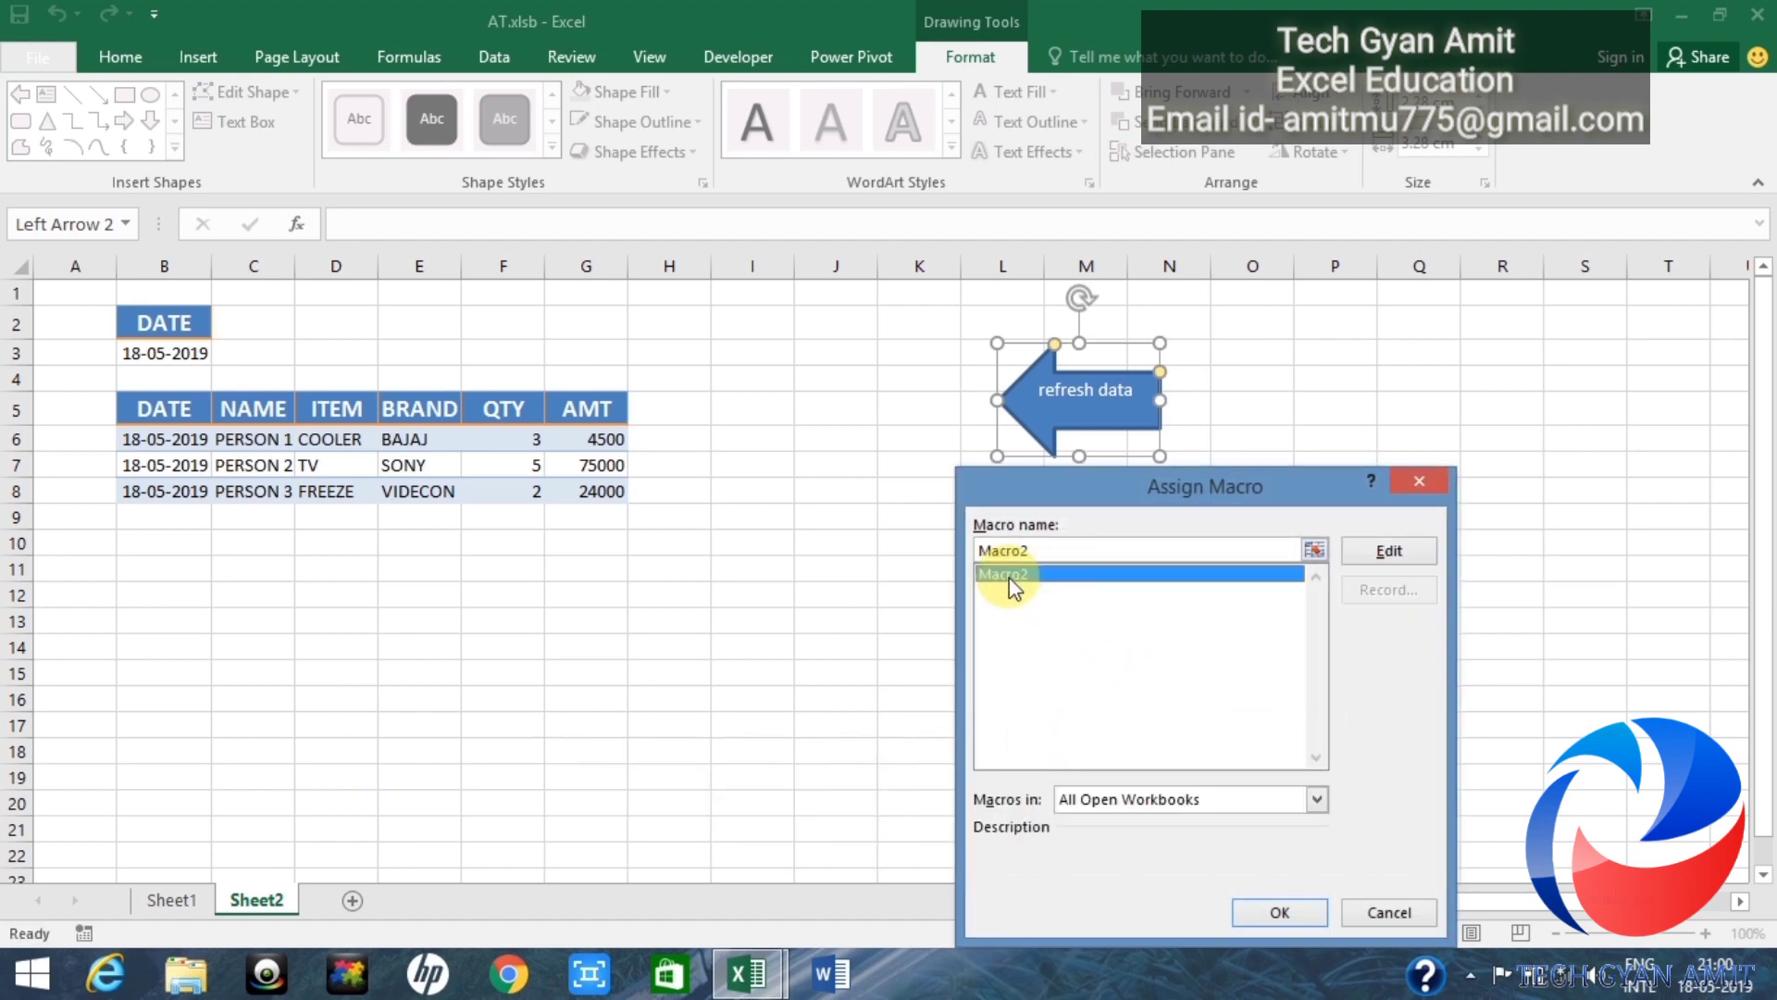
click(1279, 912)
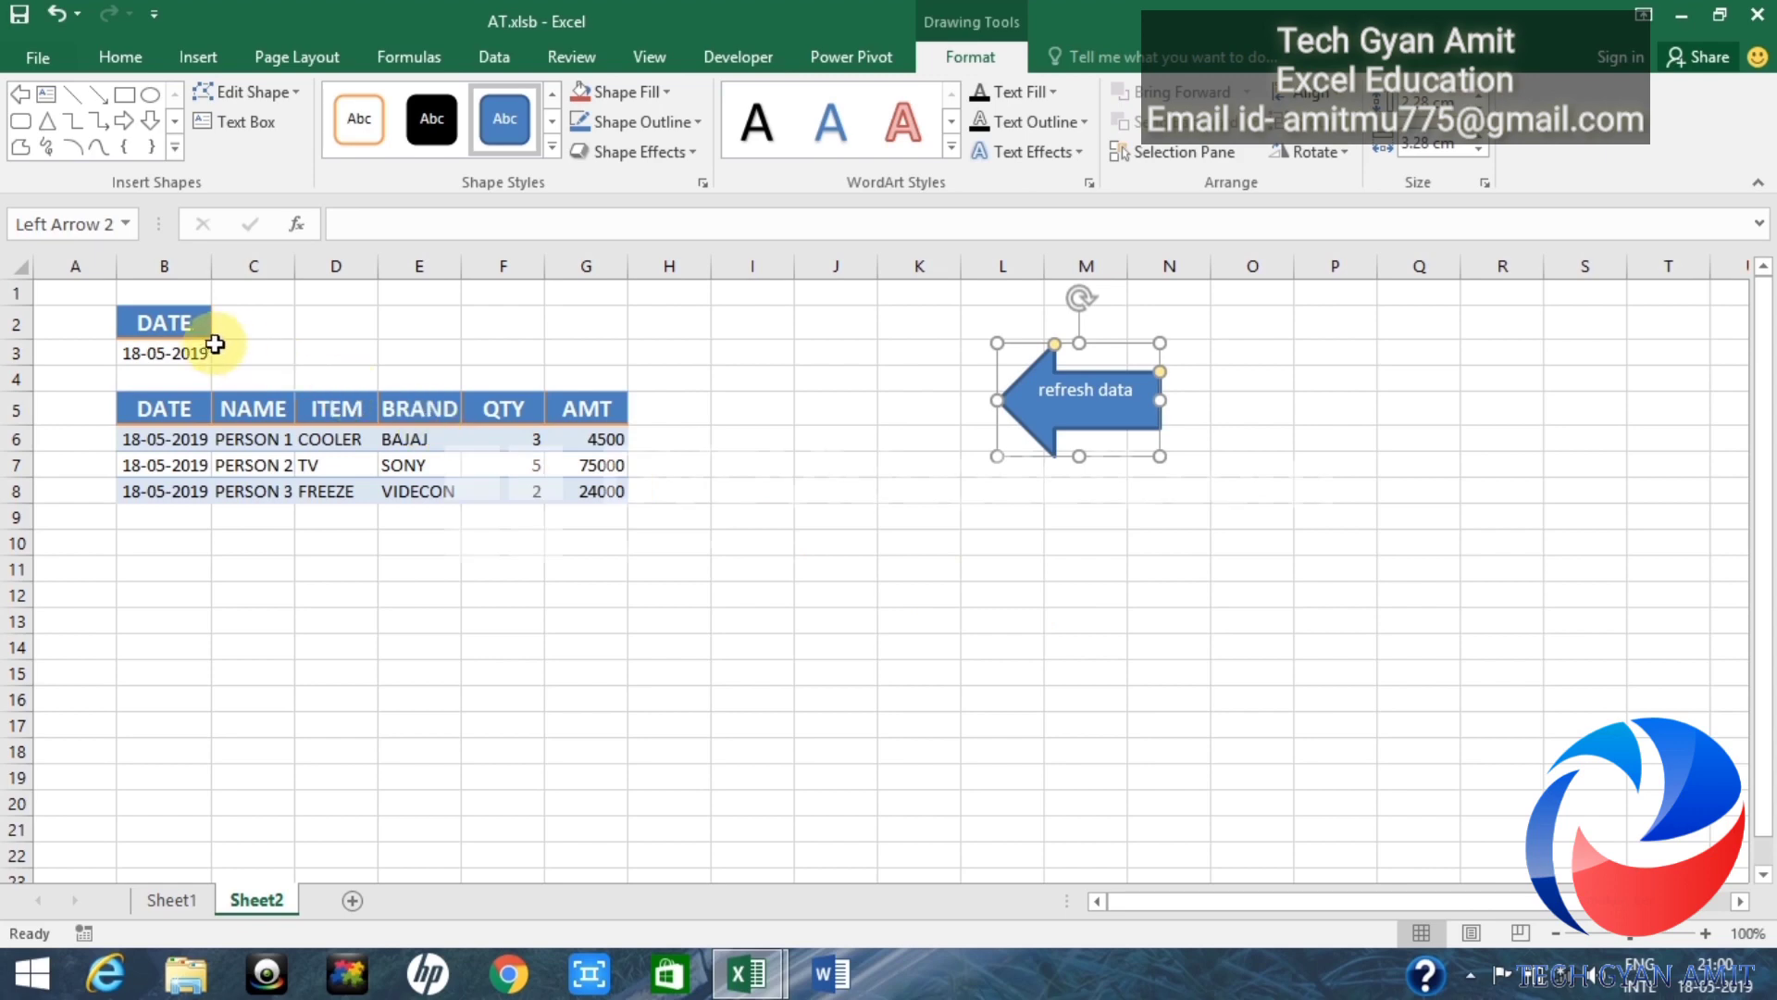
Step: Change the criteria date in B3 to =TODAY()-1, run the arrow's macro, and compare the extracted rows with the Sheet1 data
click(182, 350)
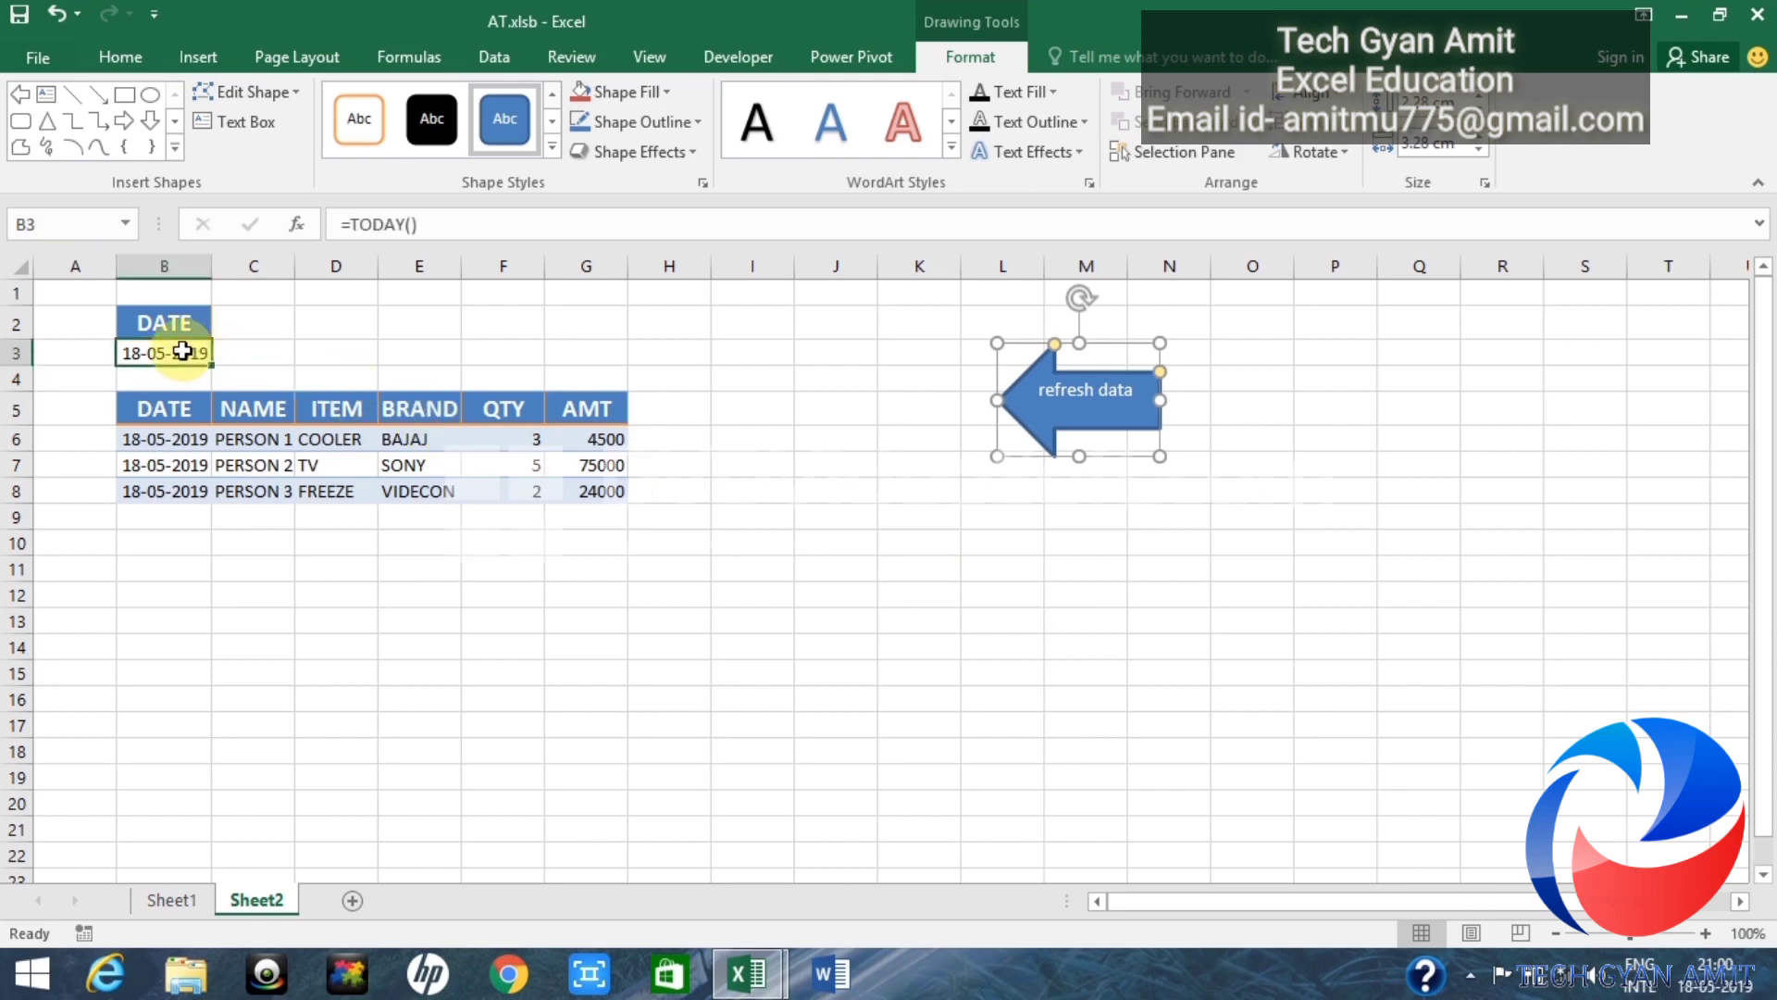
click(451, 230)
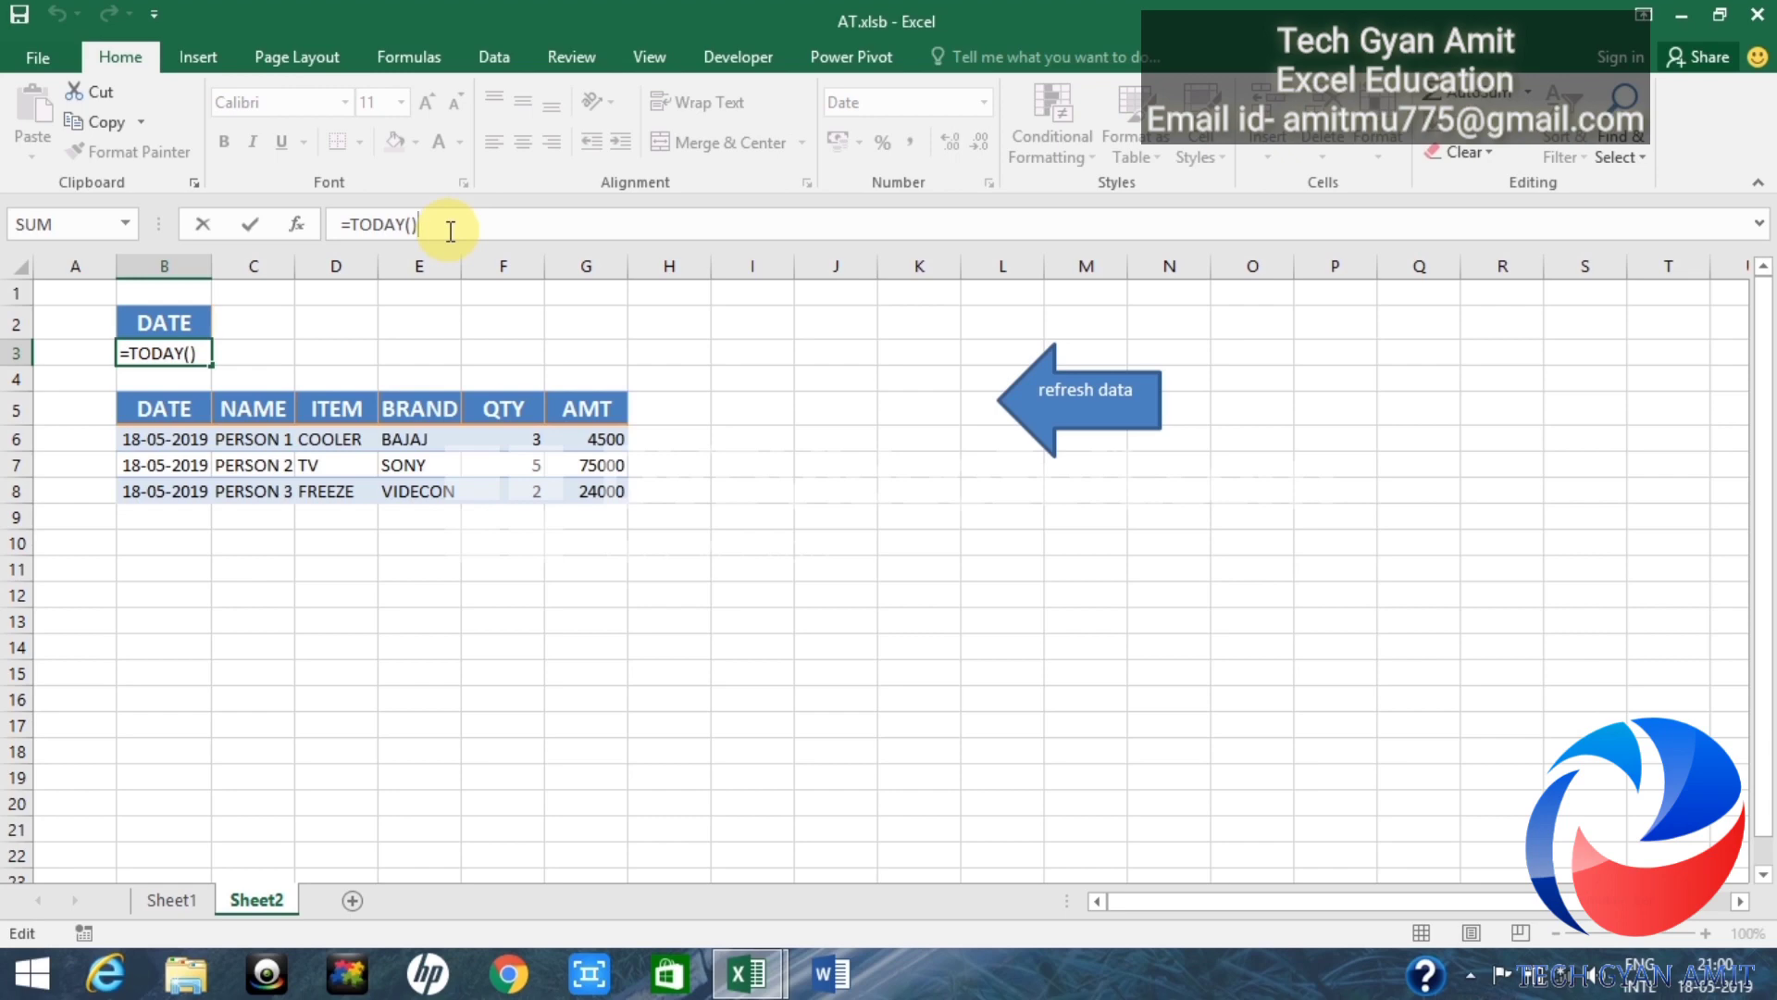
text(-1)
key(Return)
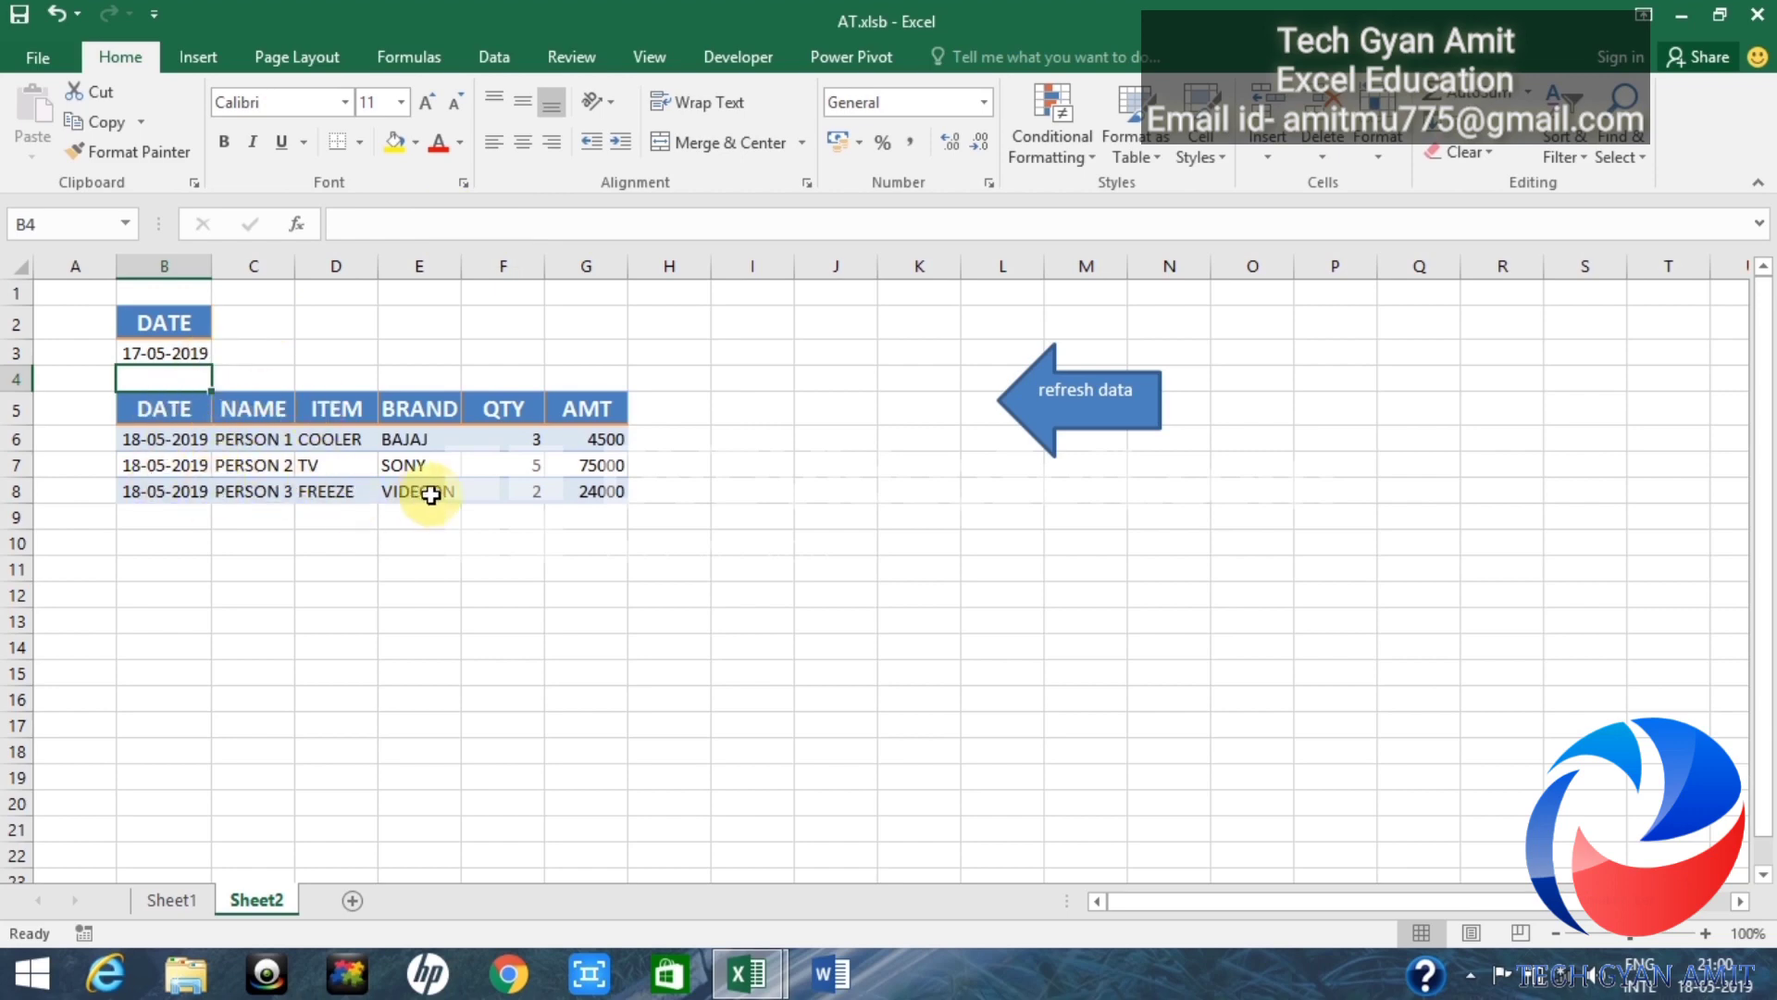
click(1091, 415)
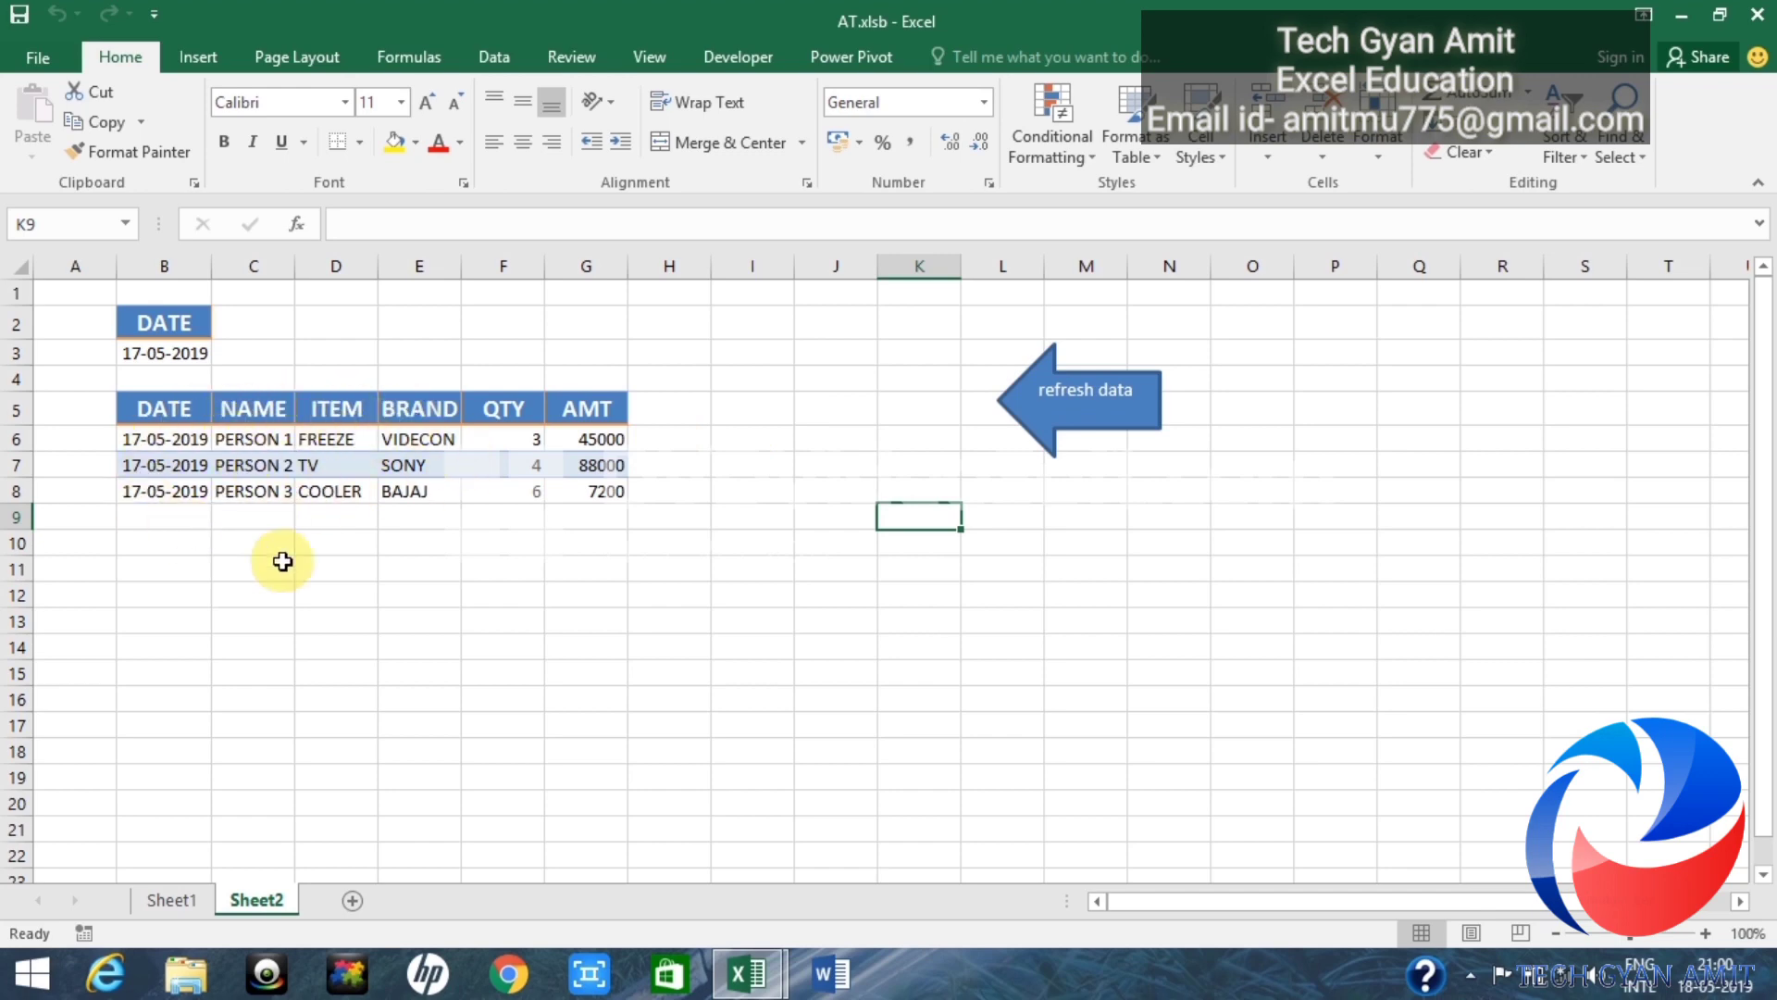
click(176, 899)
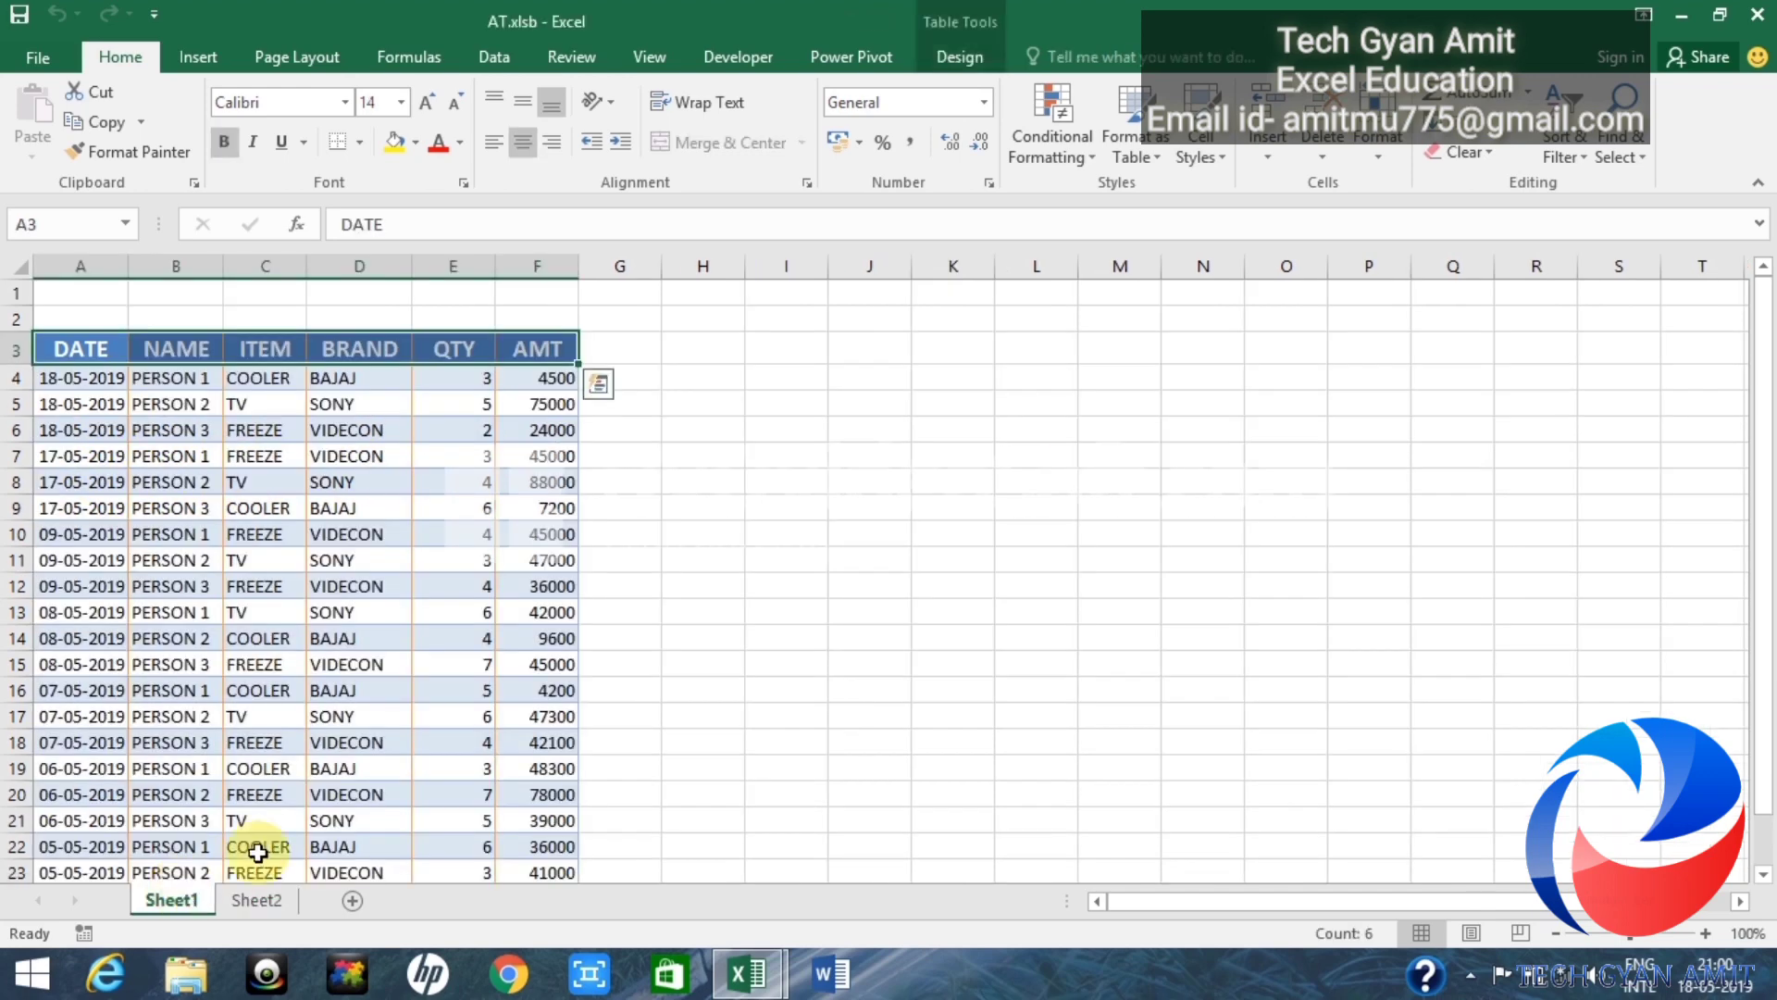
click(255, 902)
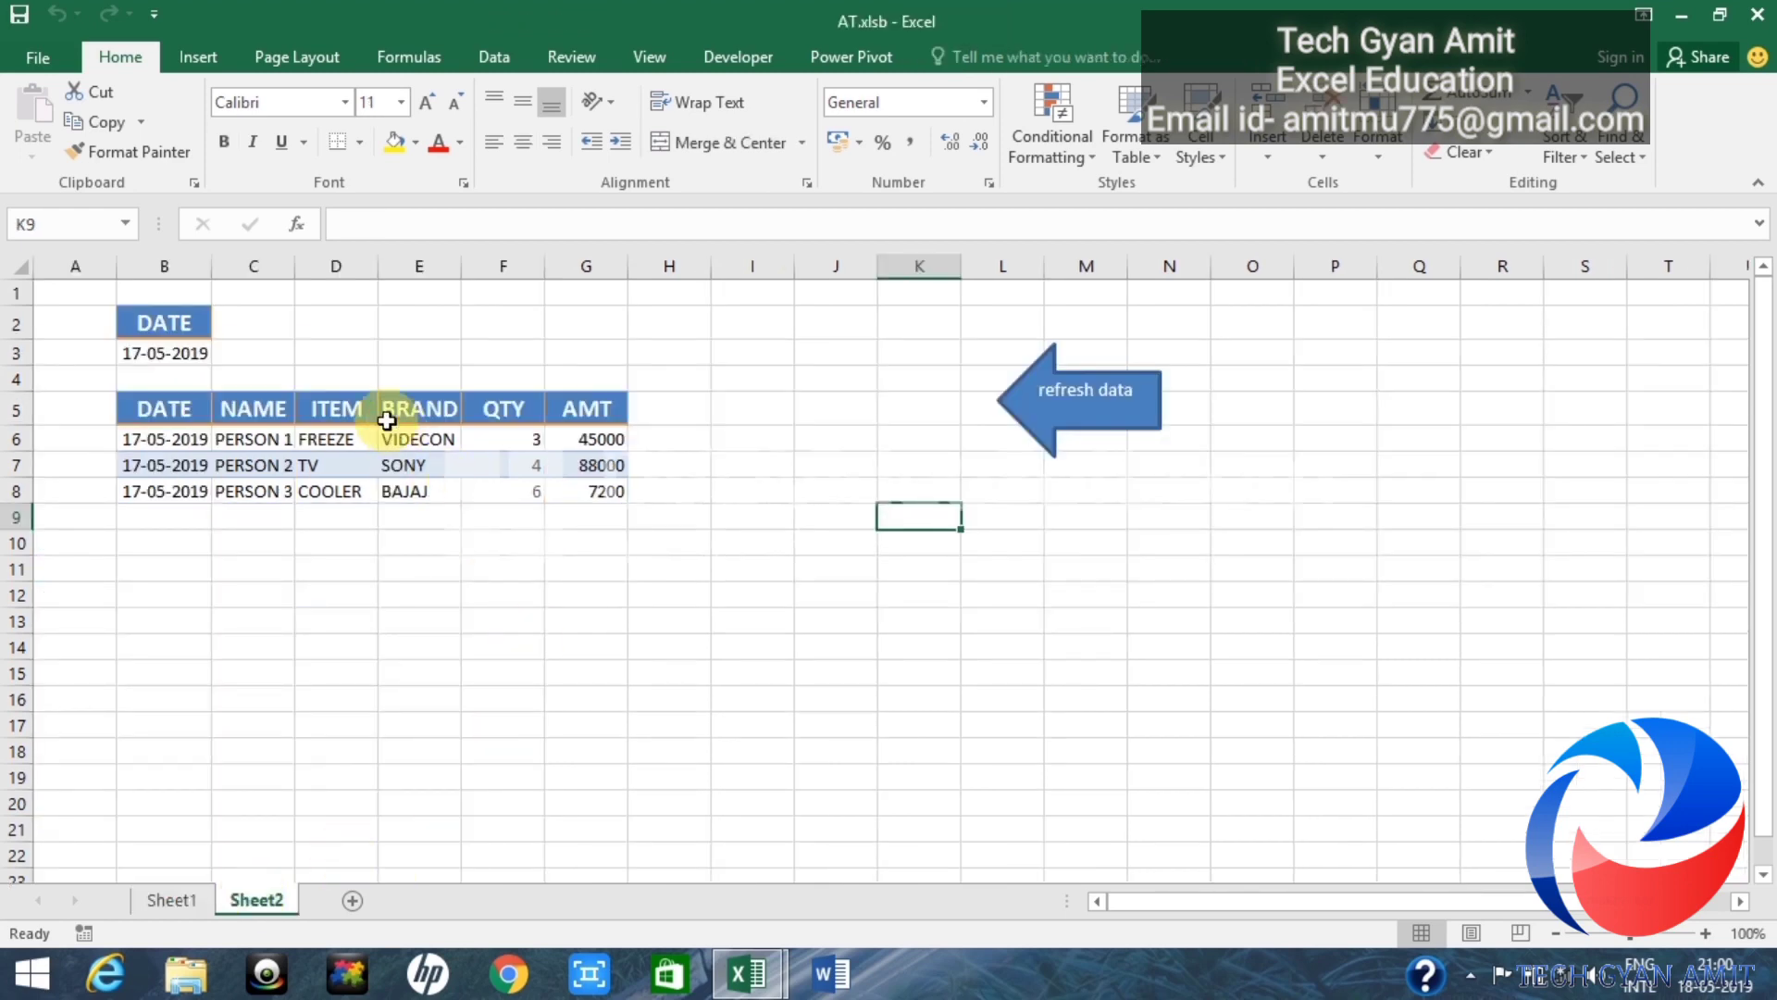
Step: Change the criteria date formula in B3 to =TODAY()-9 and refresh the report with the arrow's macro
click(194, 358)
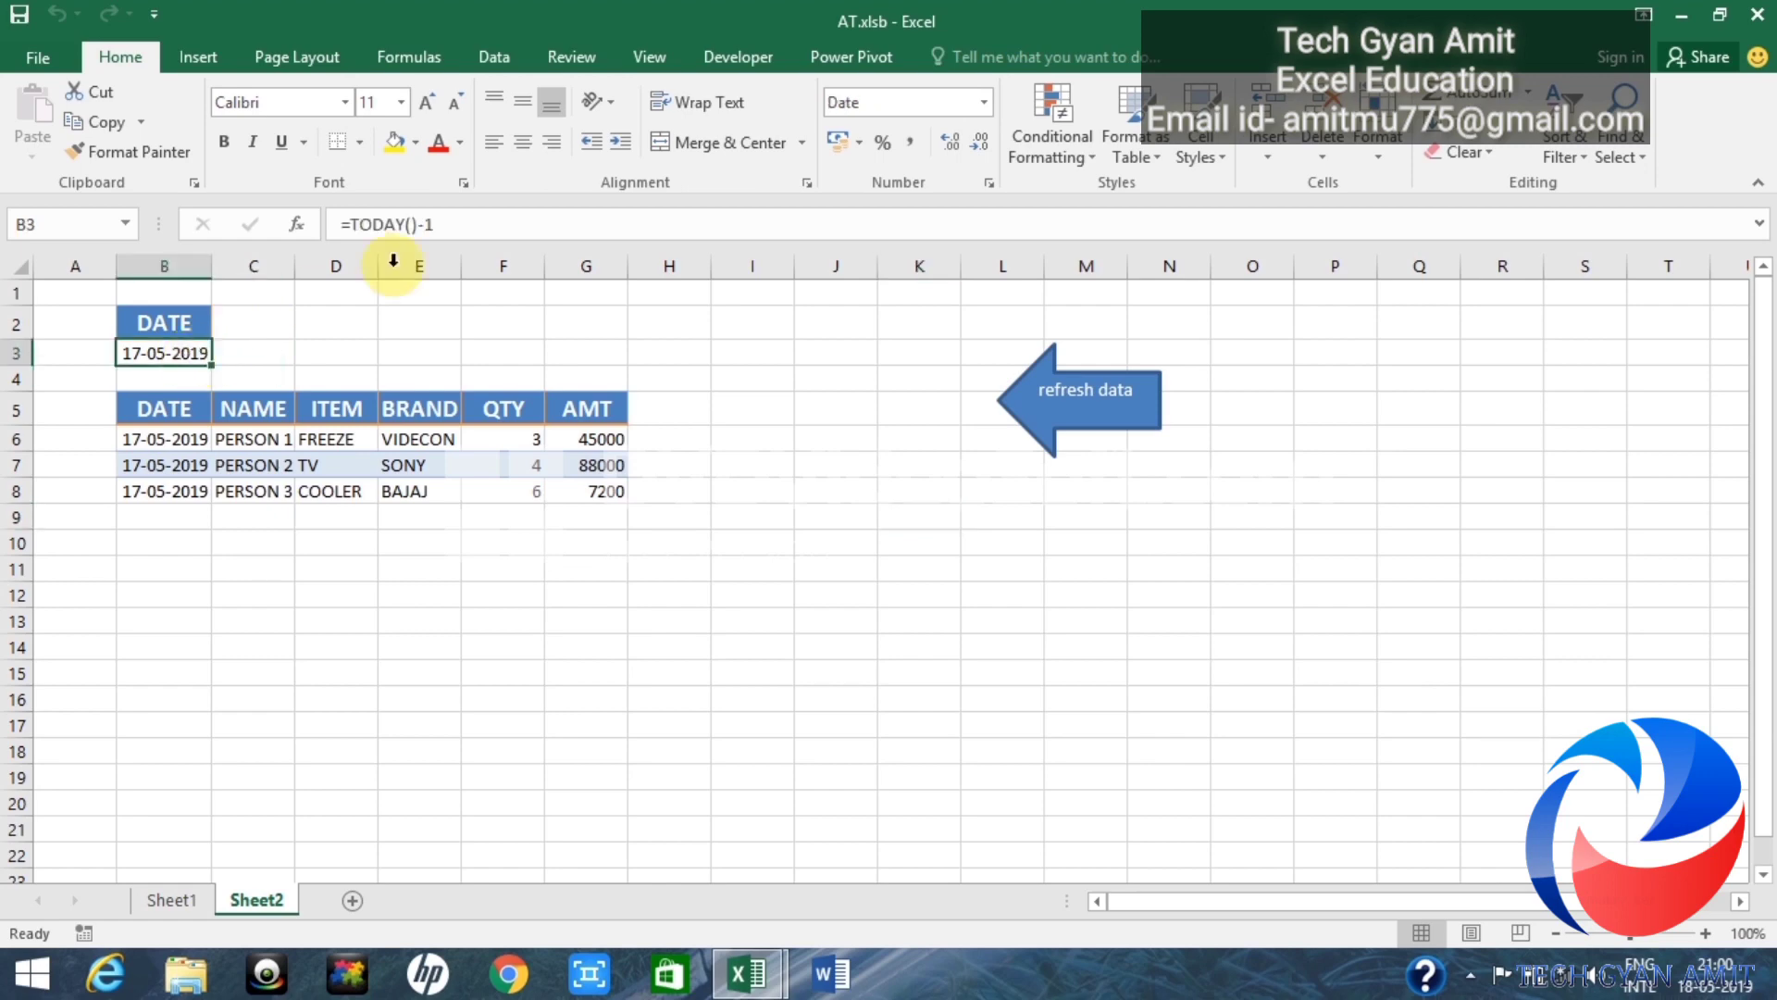
click(454, 224)
key(BackSpace)
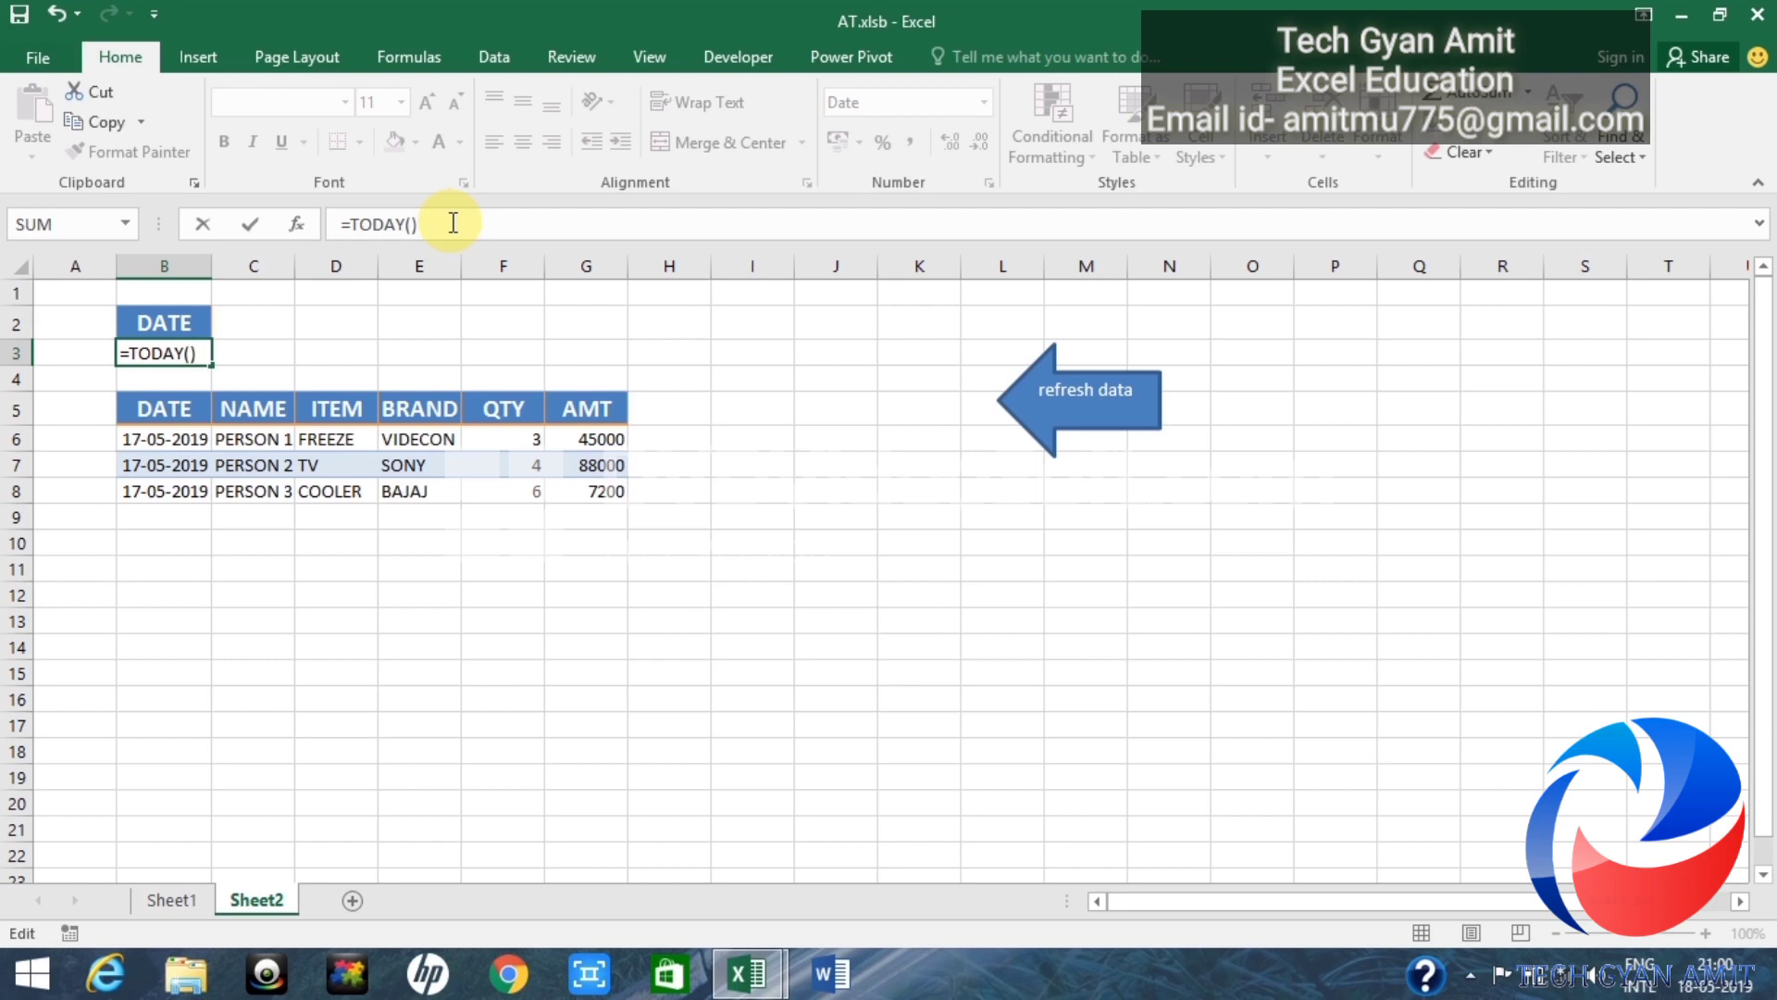
text(-9)
key(Return)
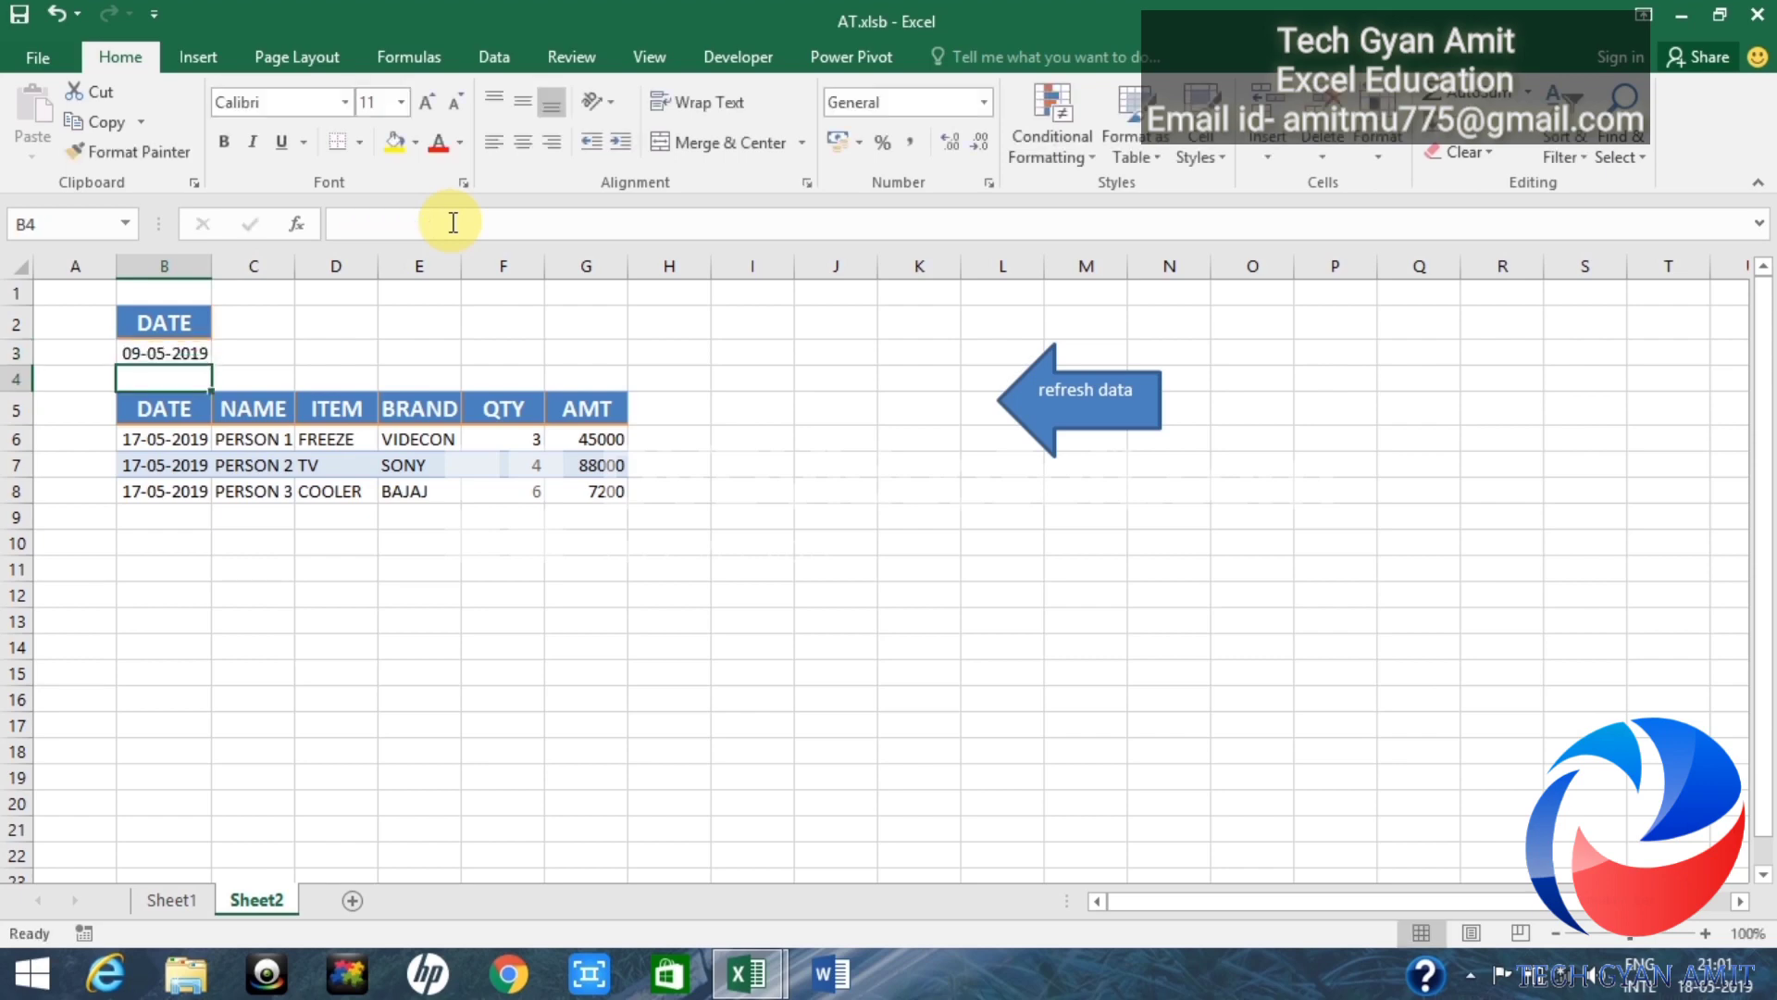
click(1071, 430)
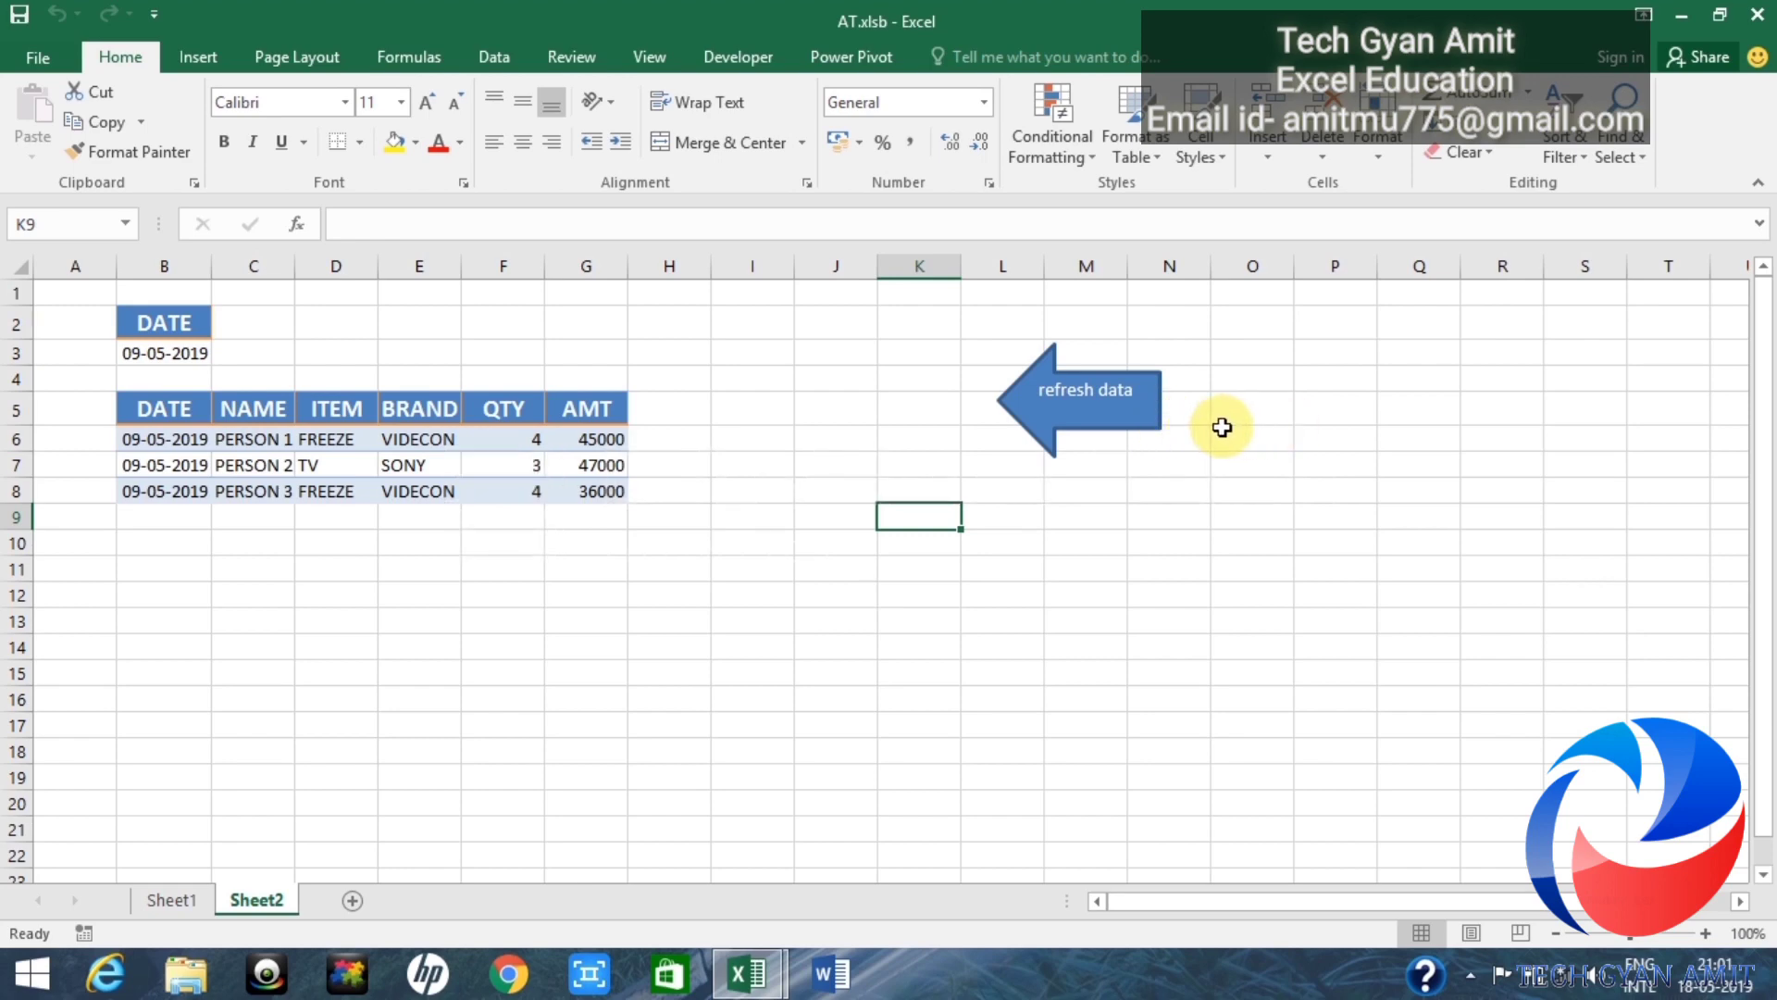
Step: Delete the "refresh data" arrow shape from Sheet2
click(1109, 412)
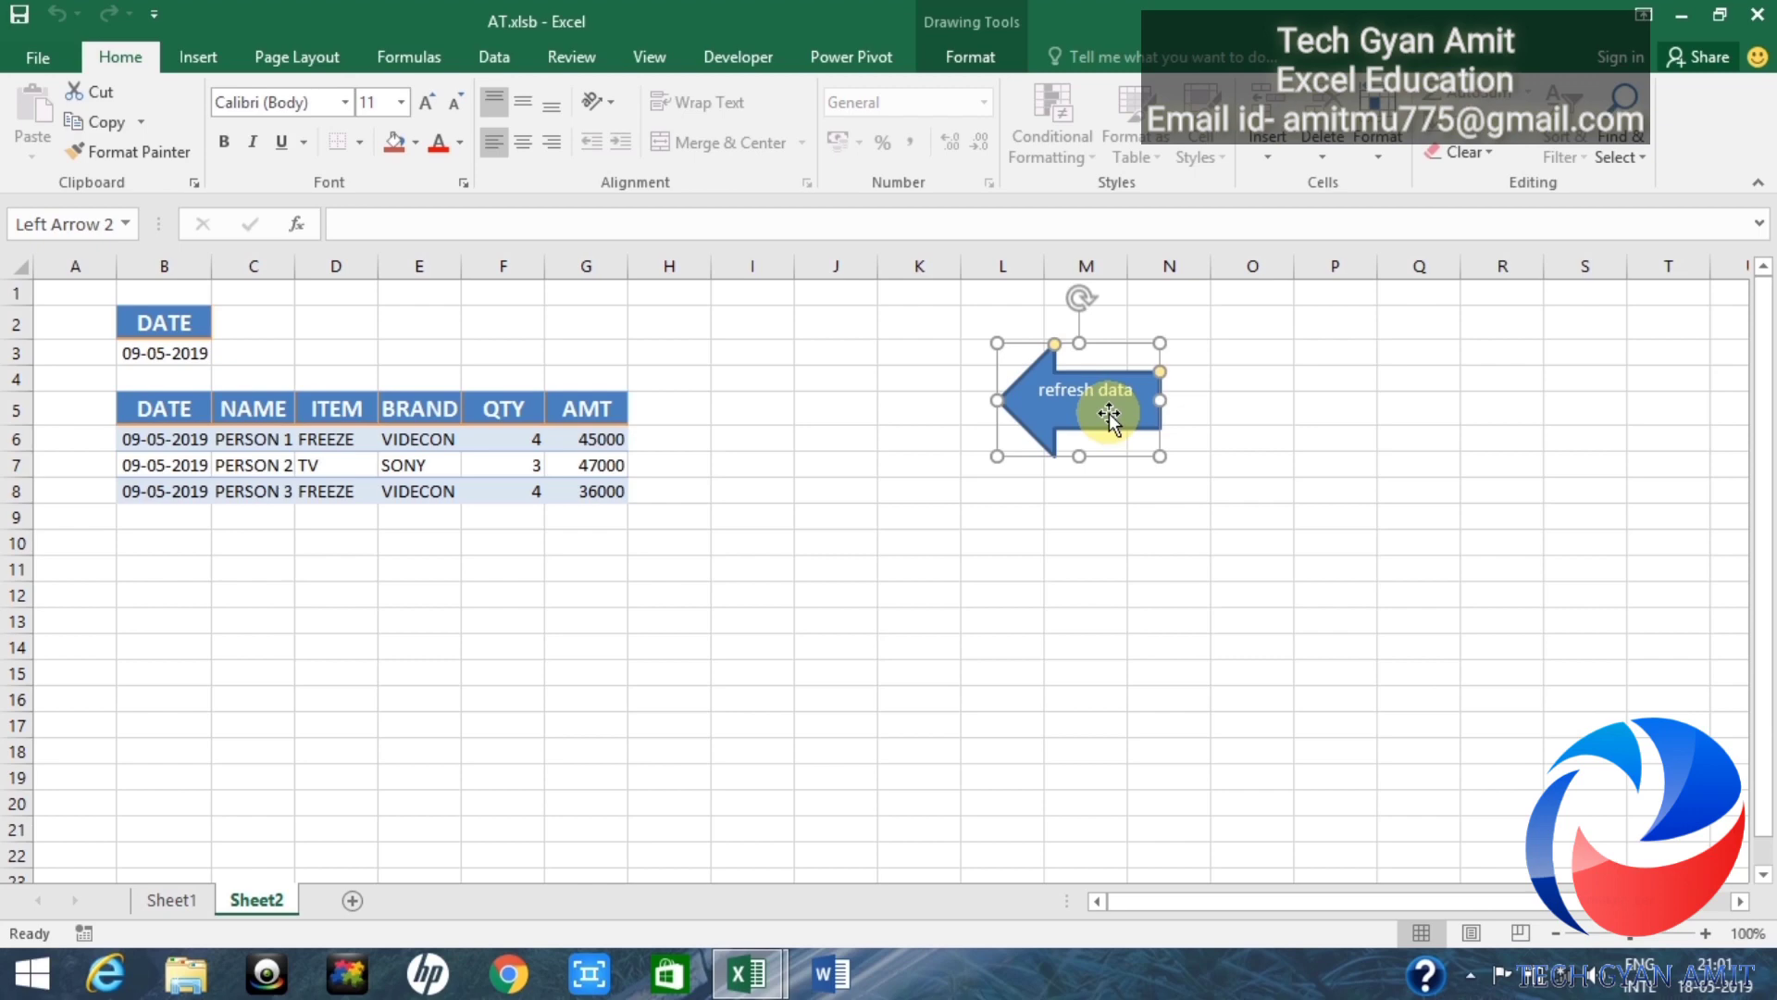
key(Delete)
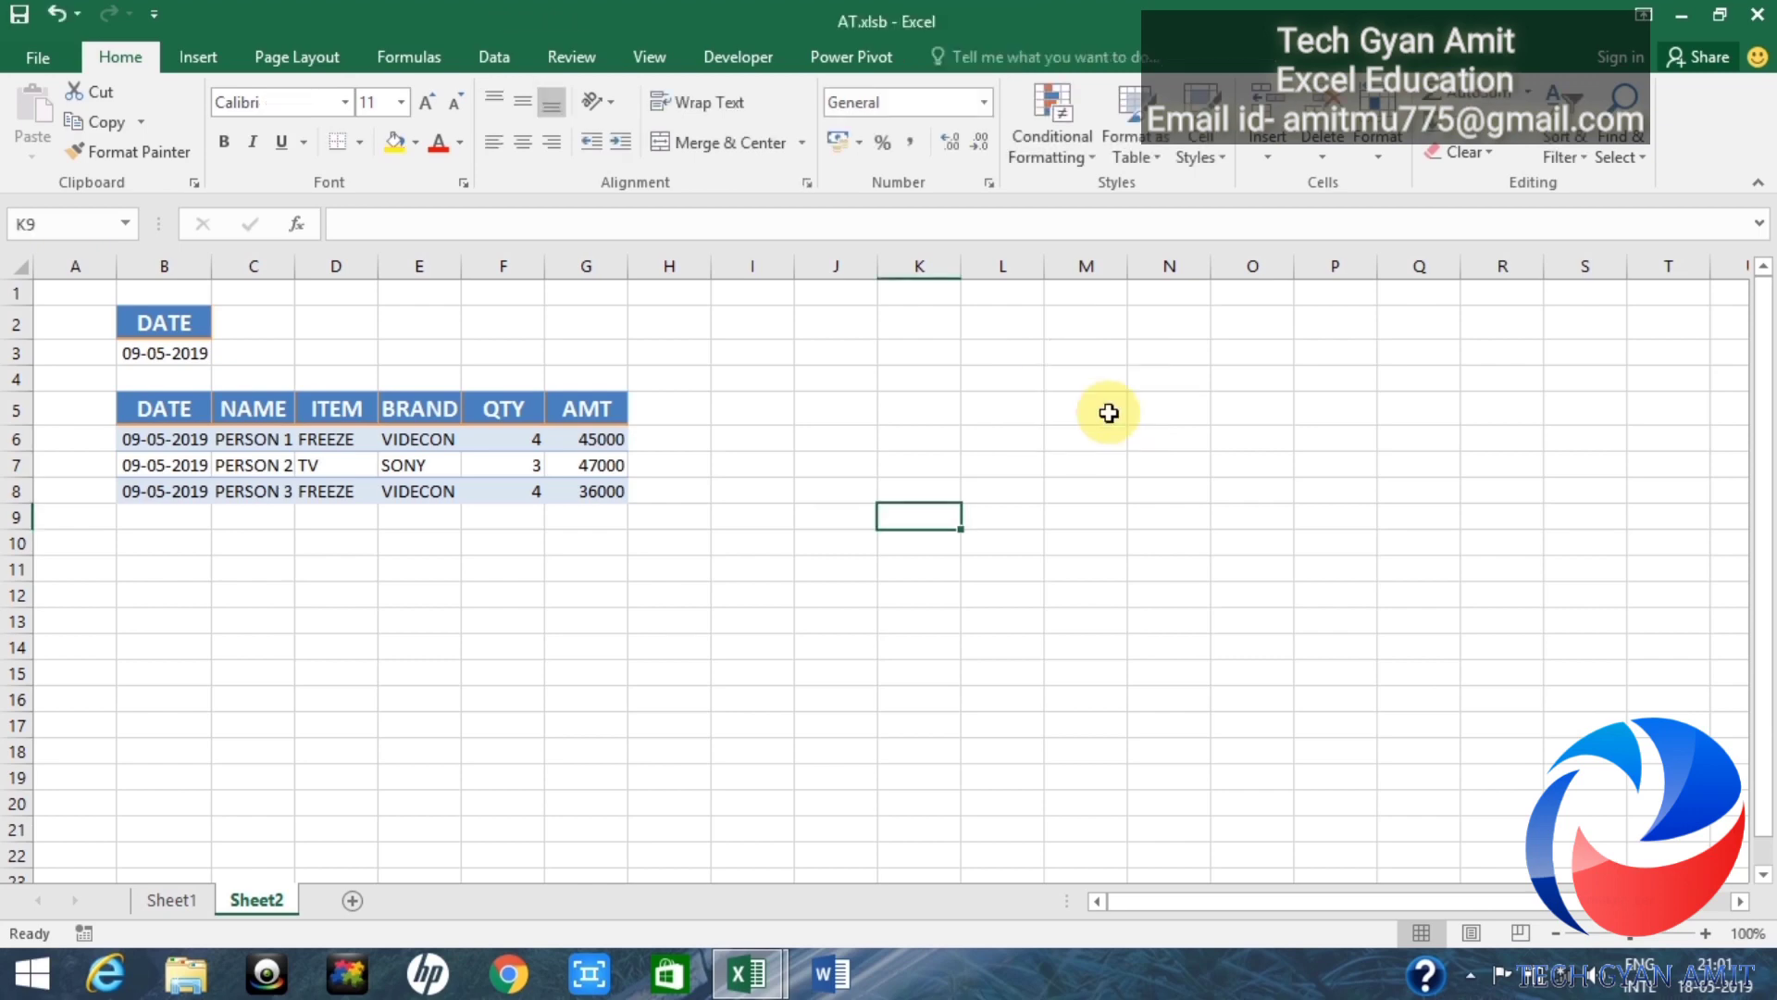
Step: In the ThisWorkbook code, add "call macro2" to the Workbook_Open procedure, and close the Visual Basic editor
click(735, 48)
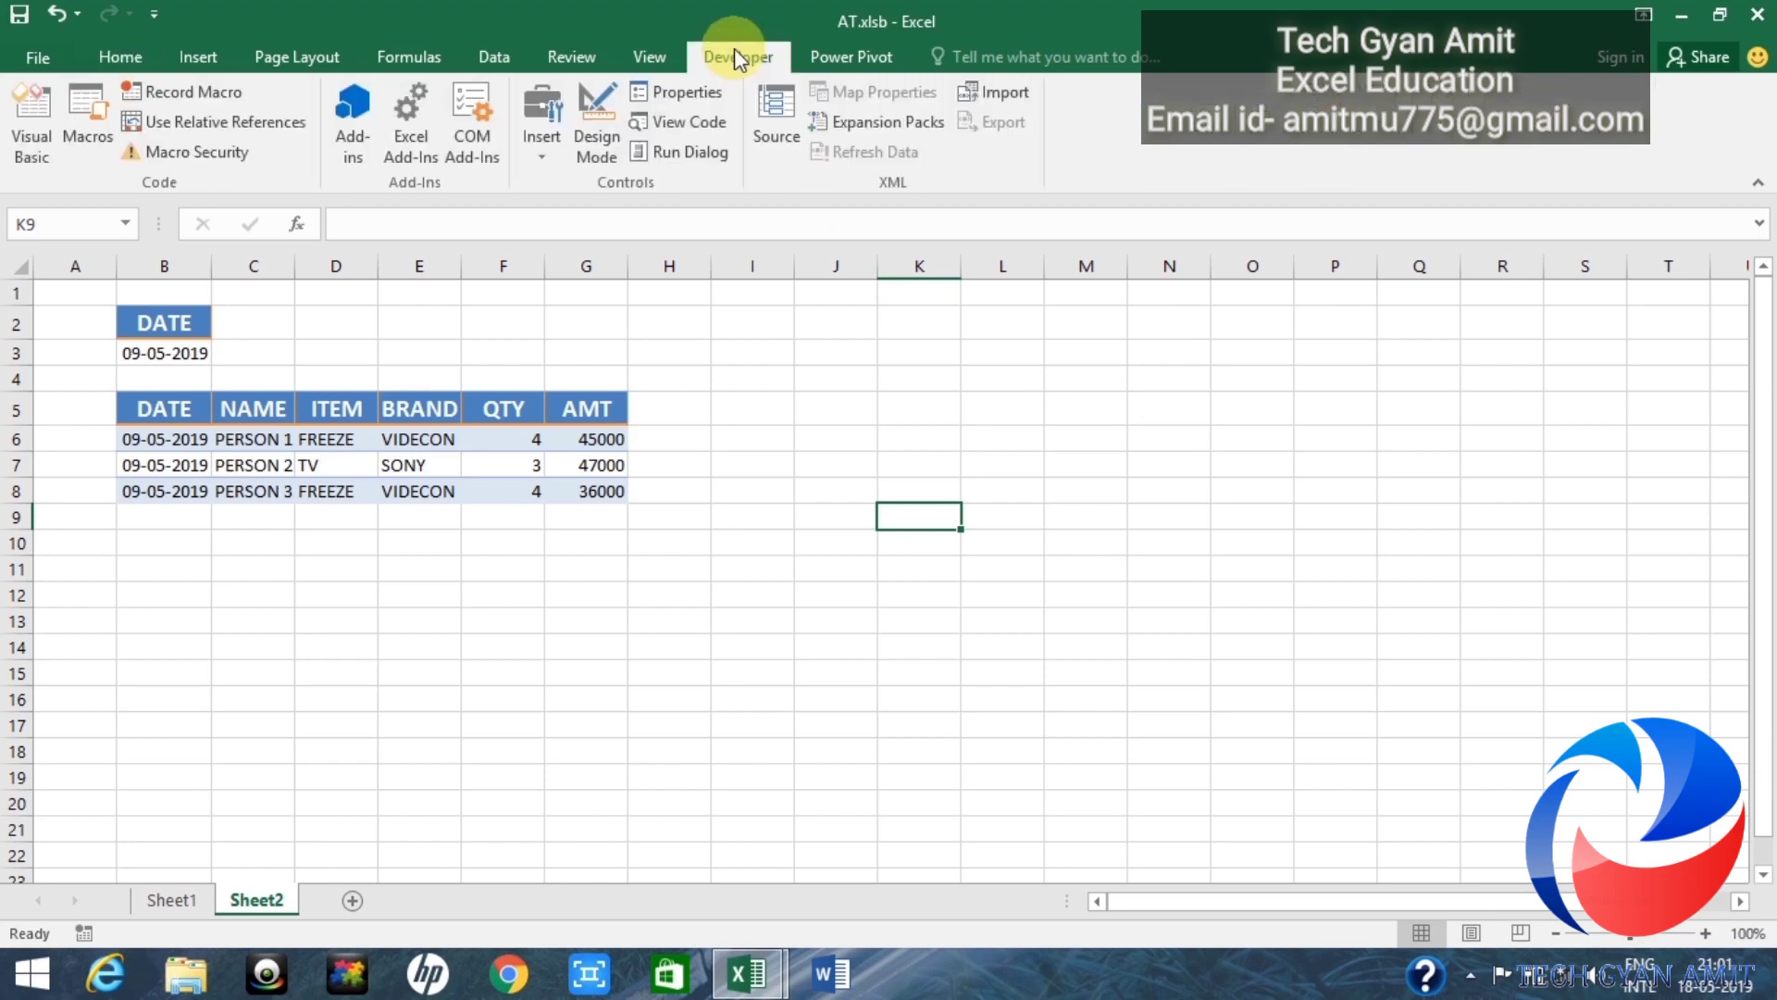
click(58, 142)
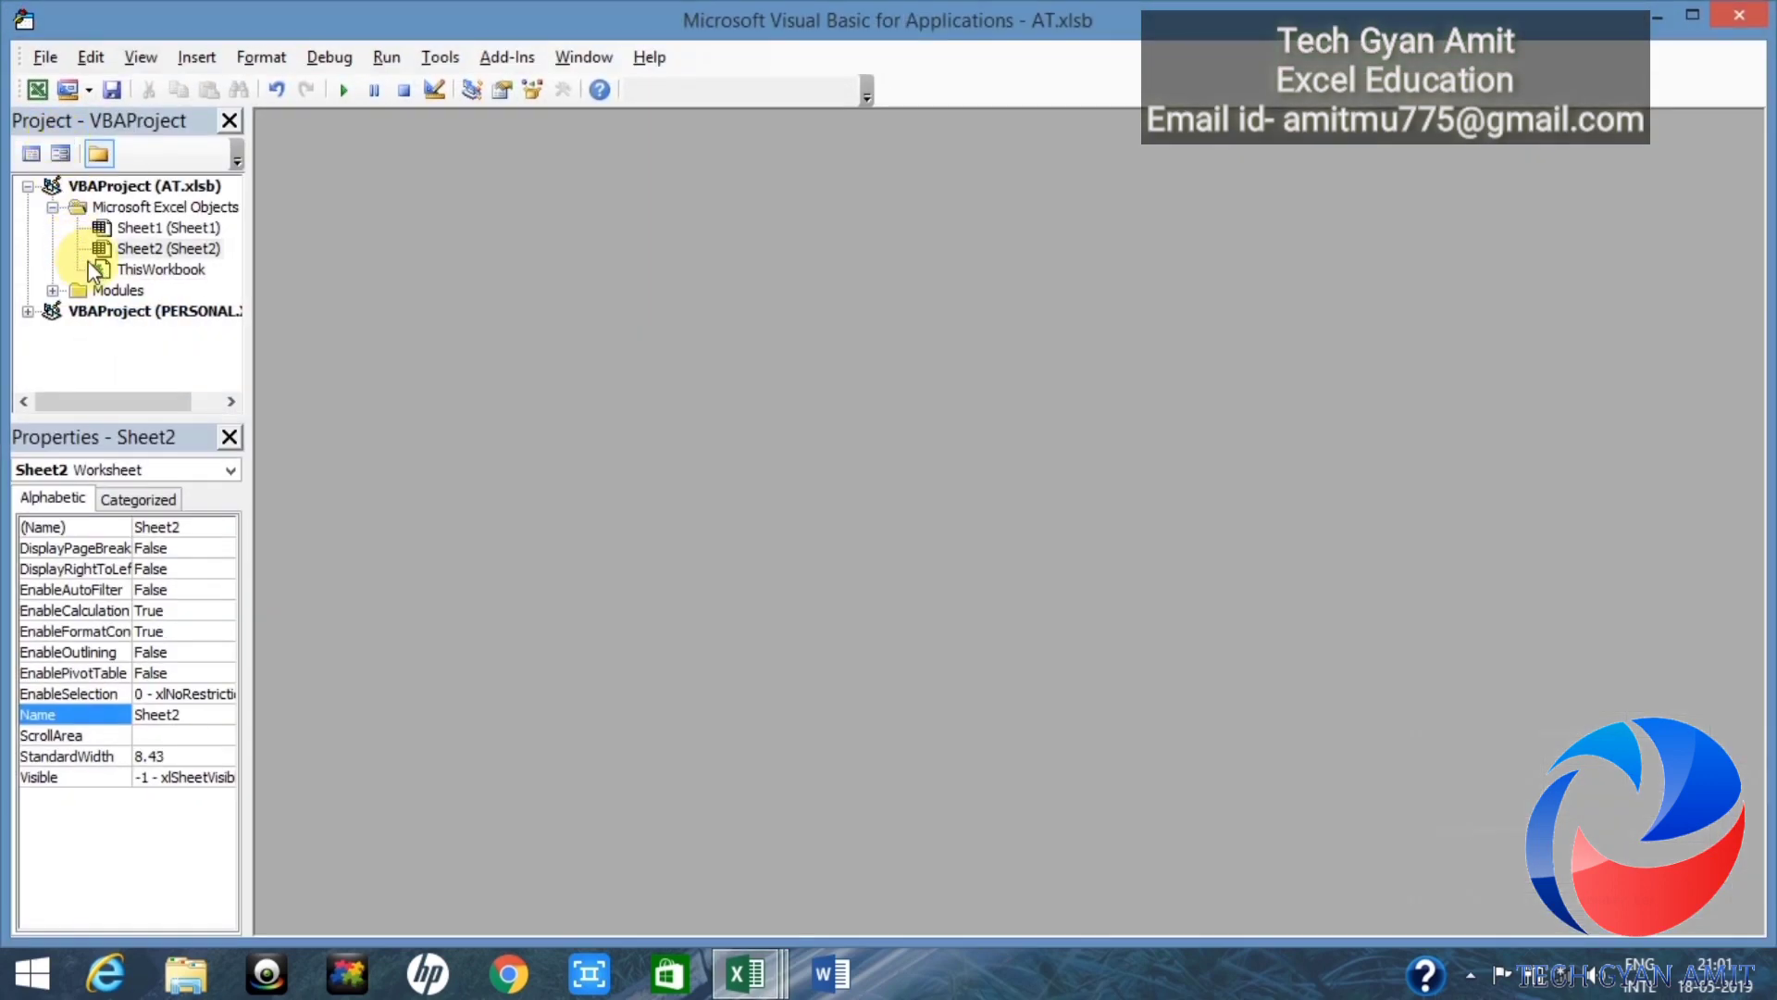
click(141, 271)
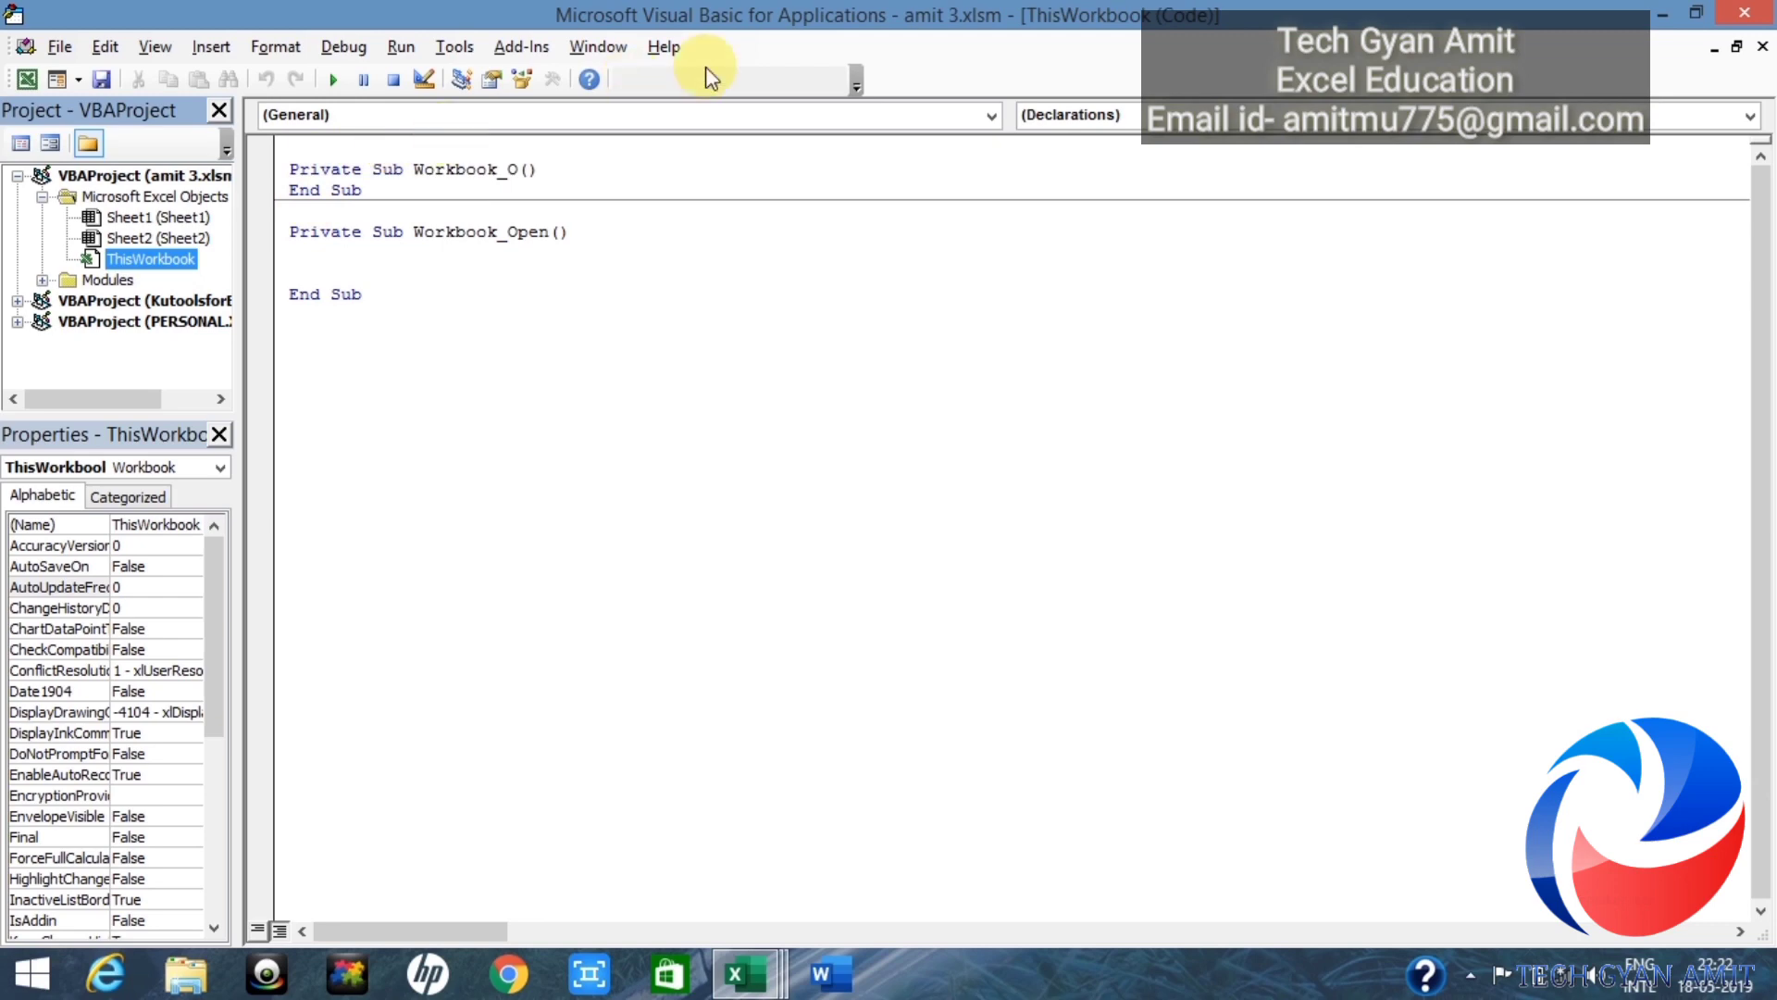
click(836, 115)
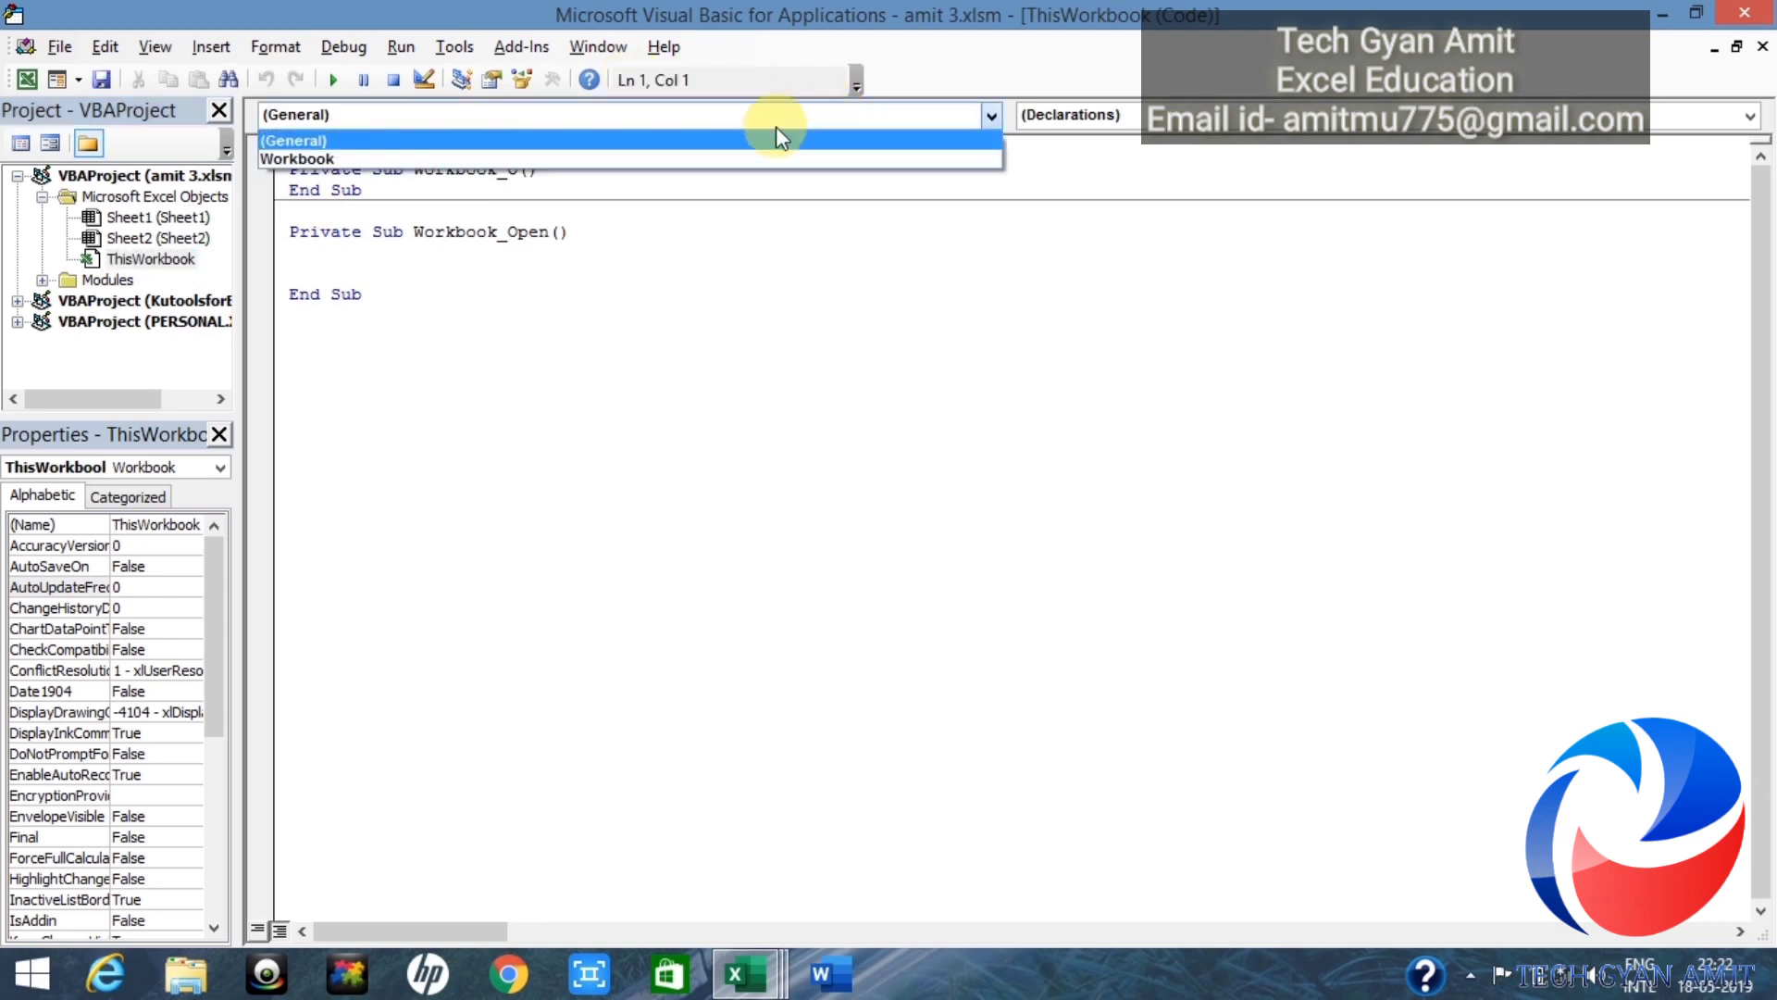
click(654, 176)
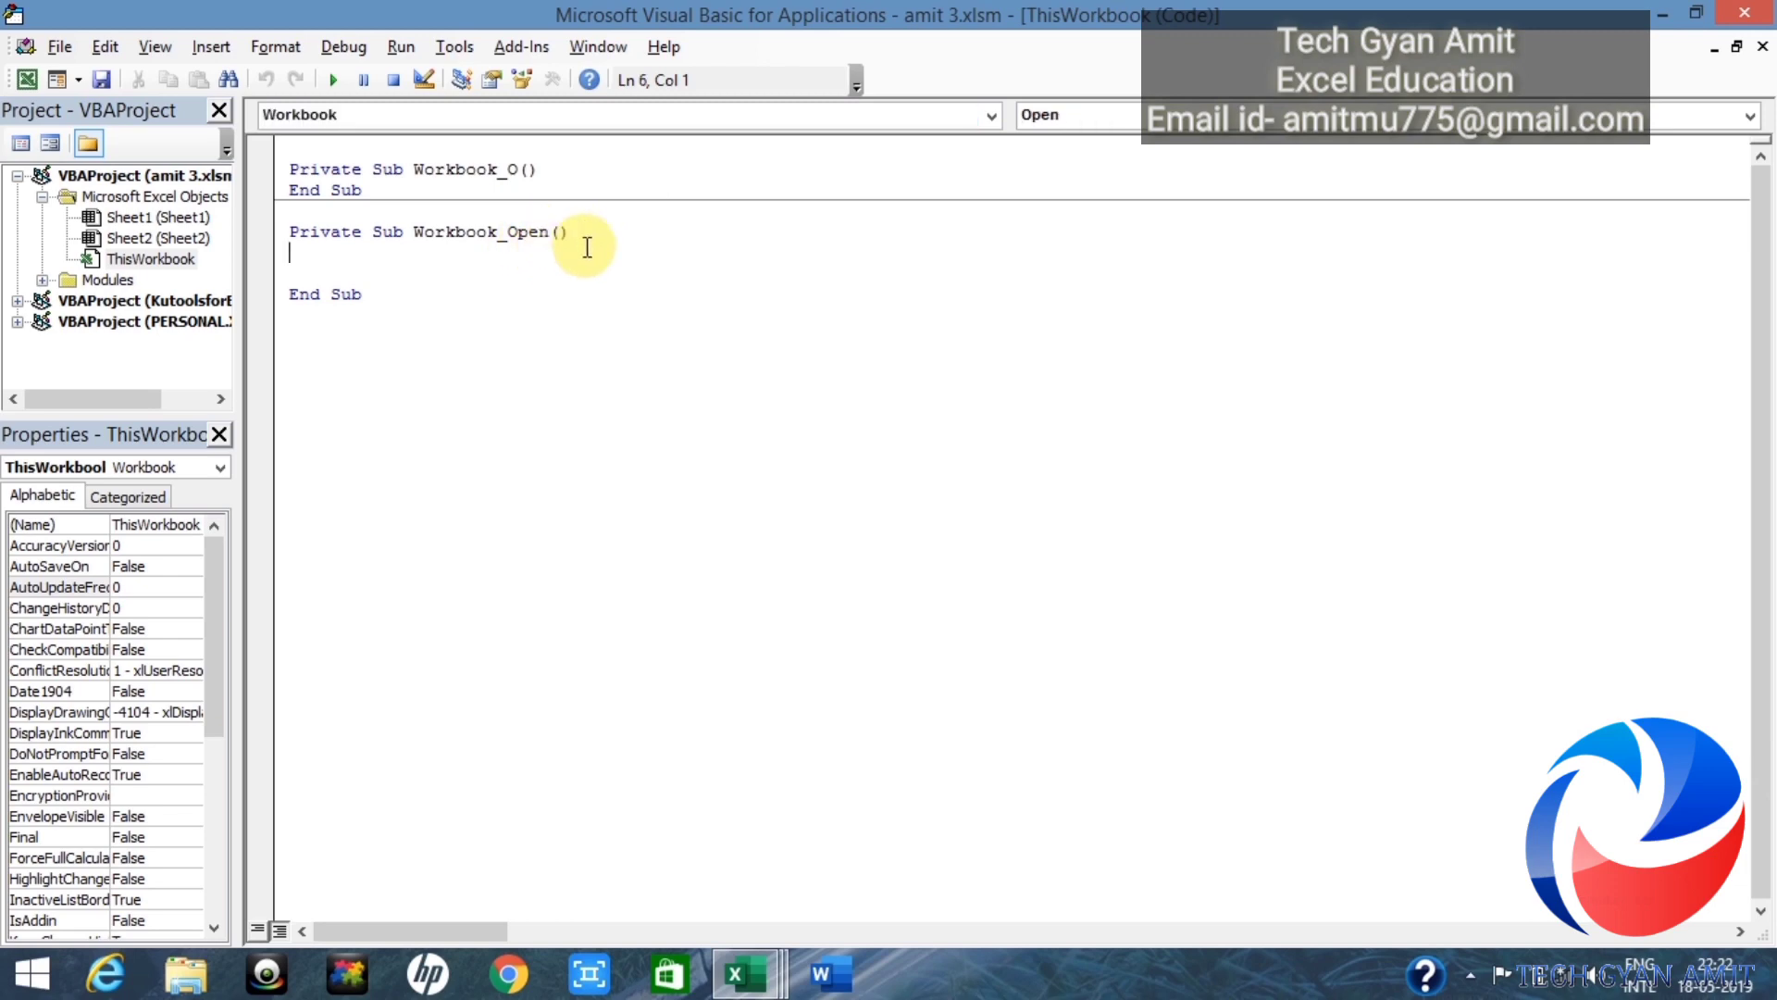
text(call macro2)
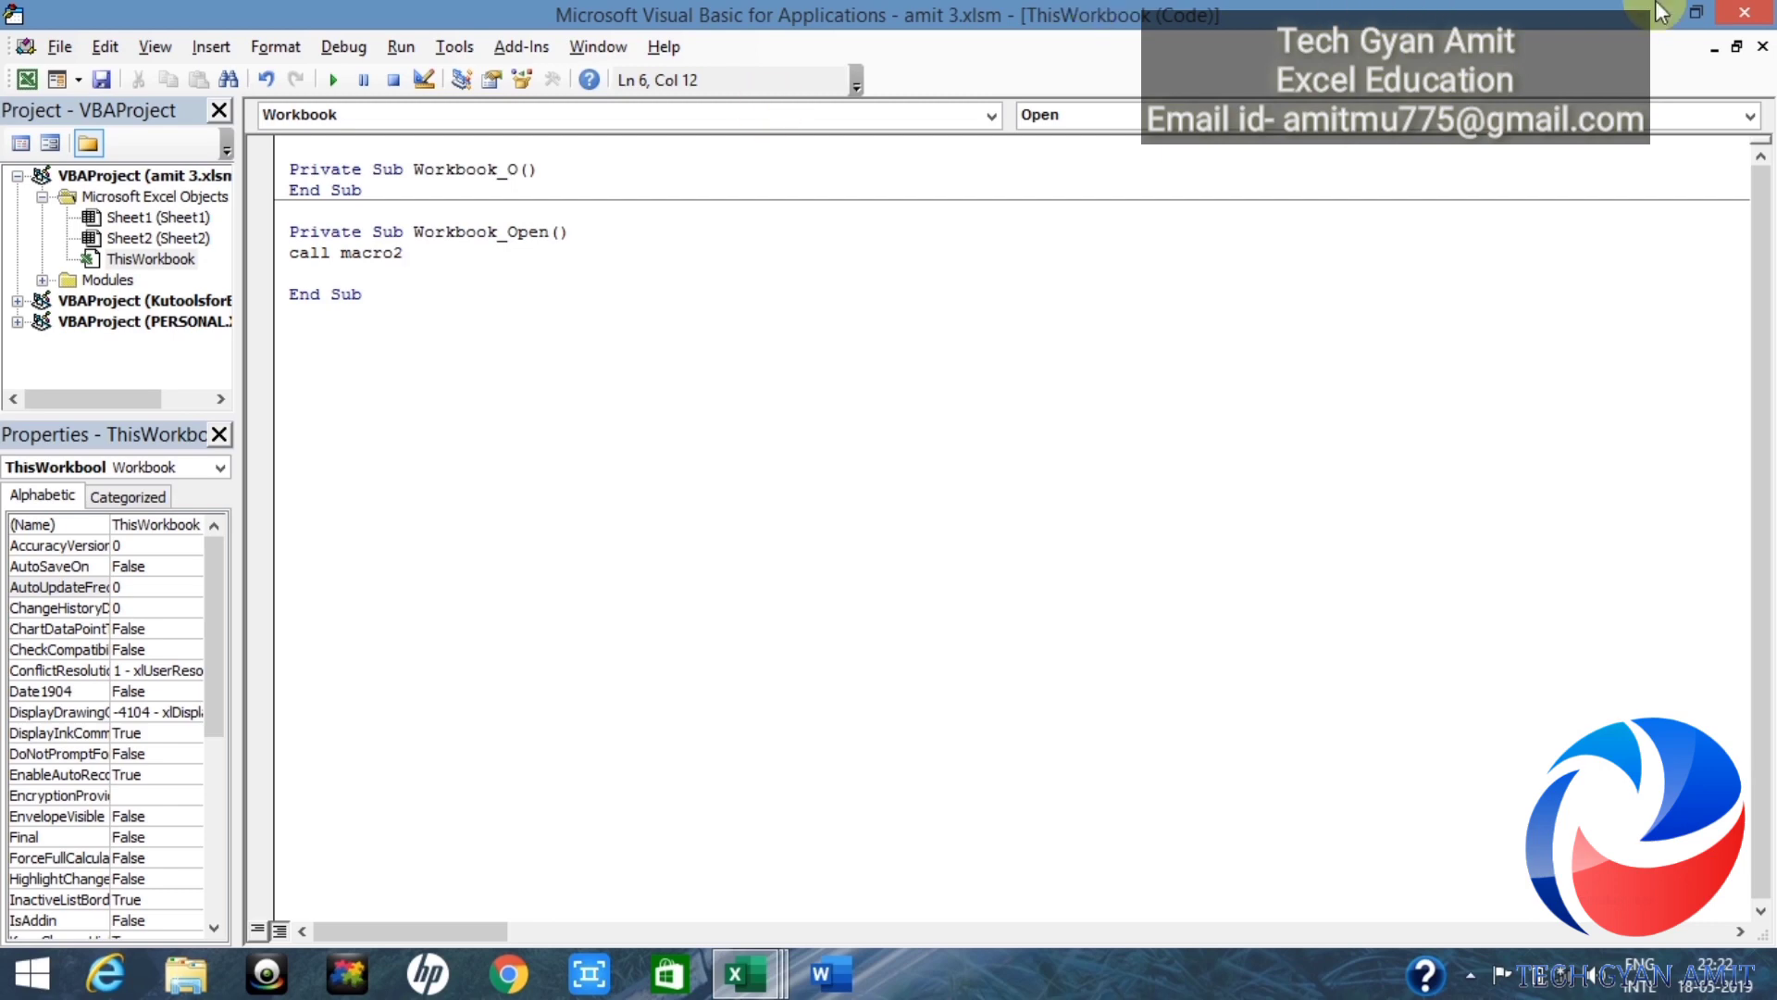
click(1743, 13)
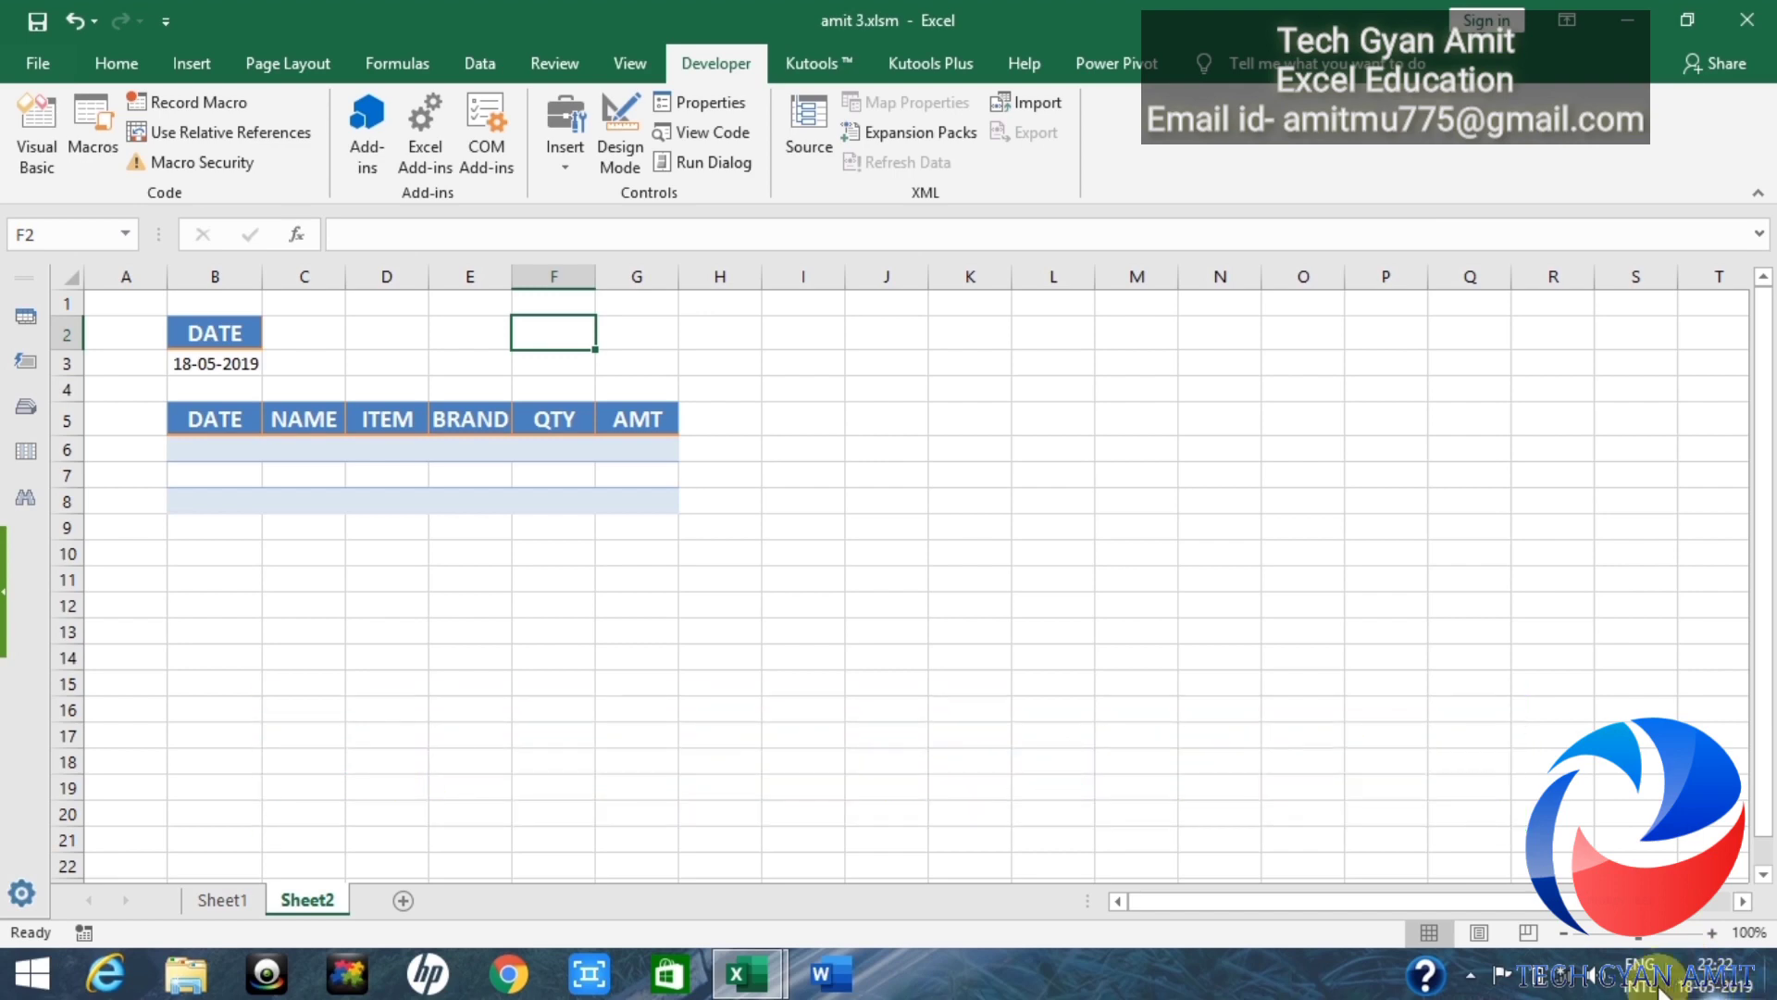
Step: Select the criteria date cell B3 on Sheet2 and save the current workbook
click(224, 363)
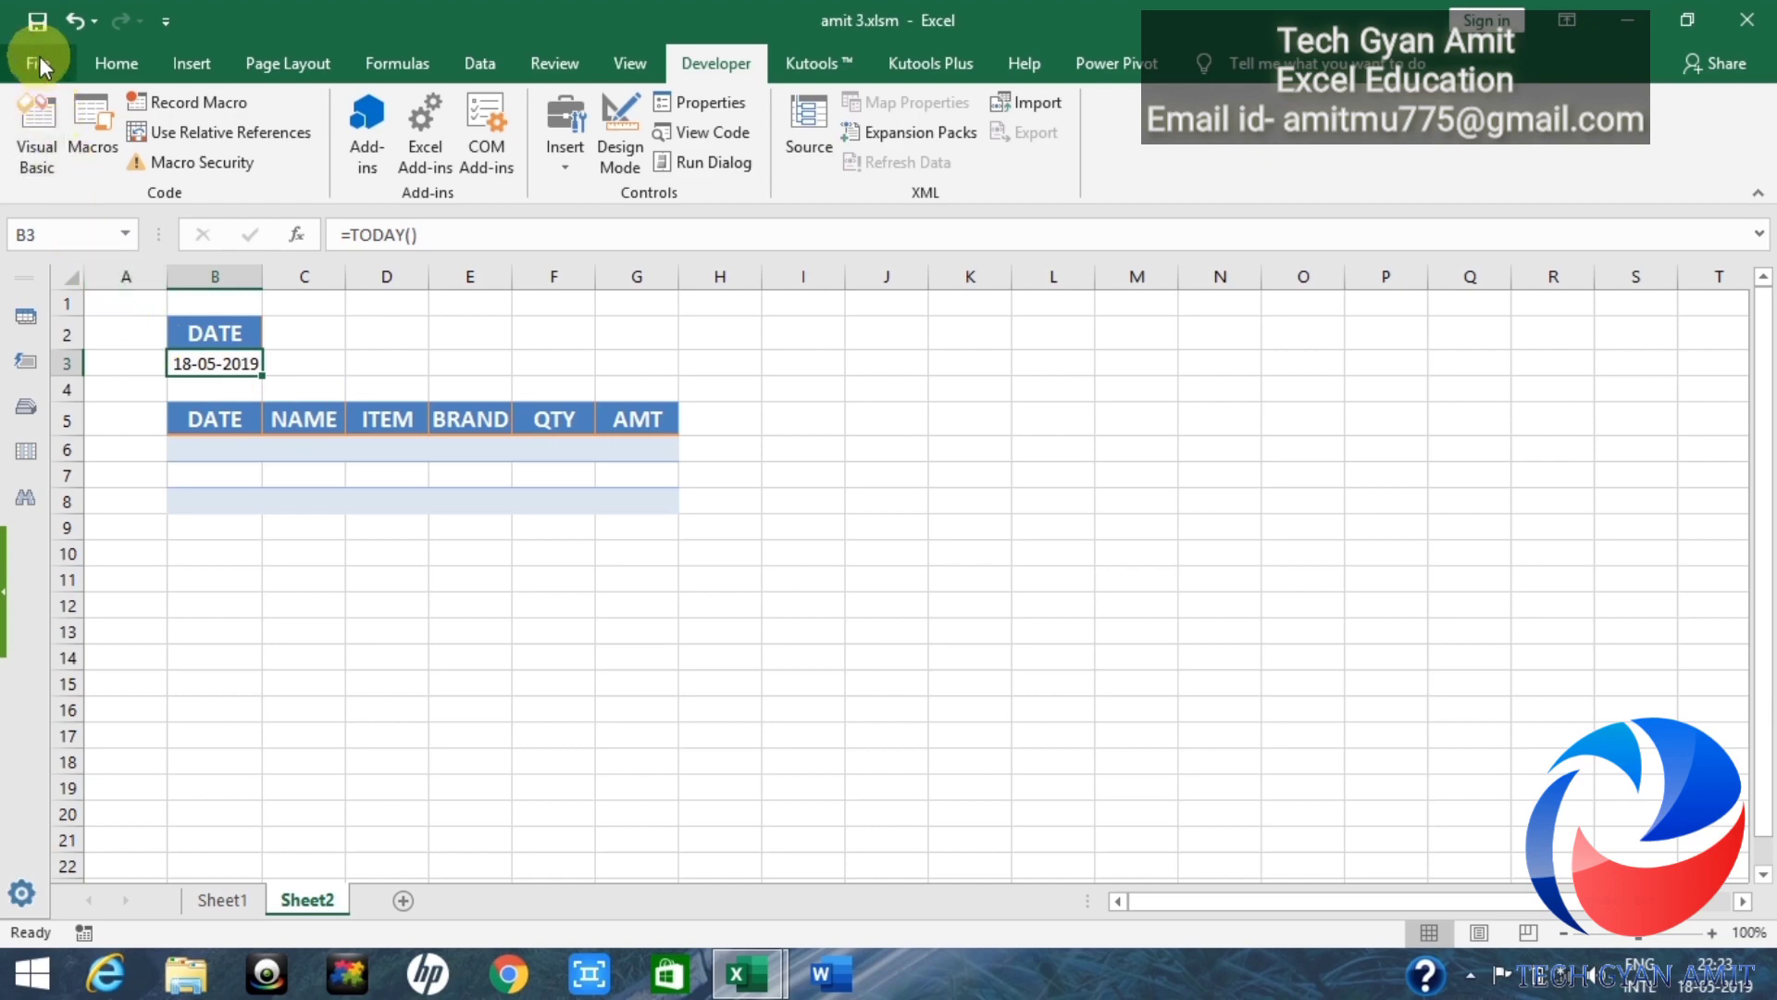
click(37, 27)
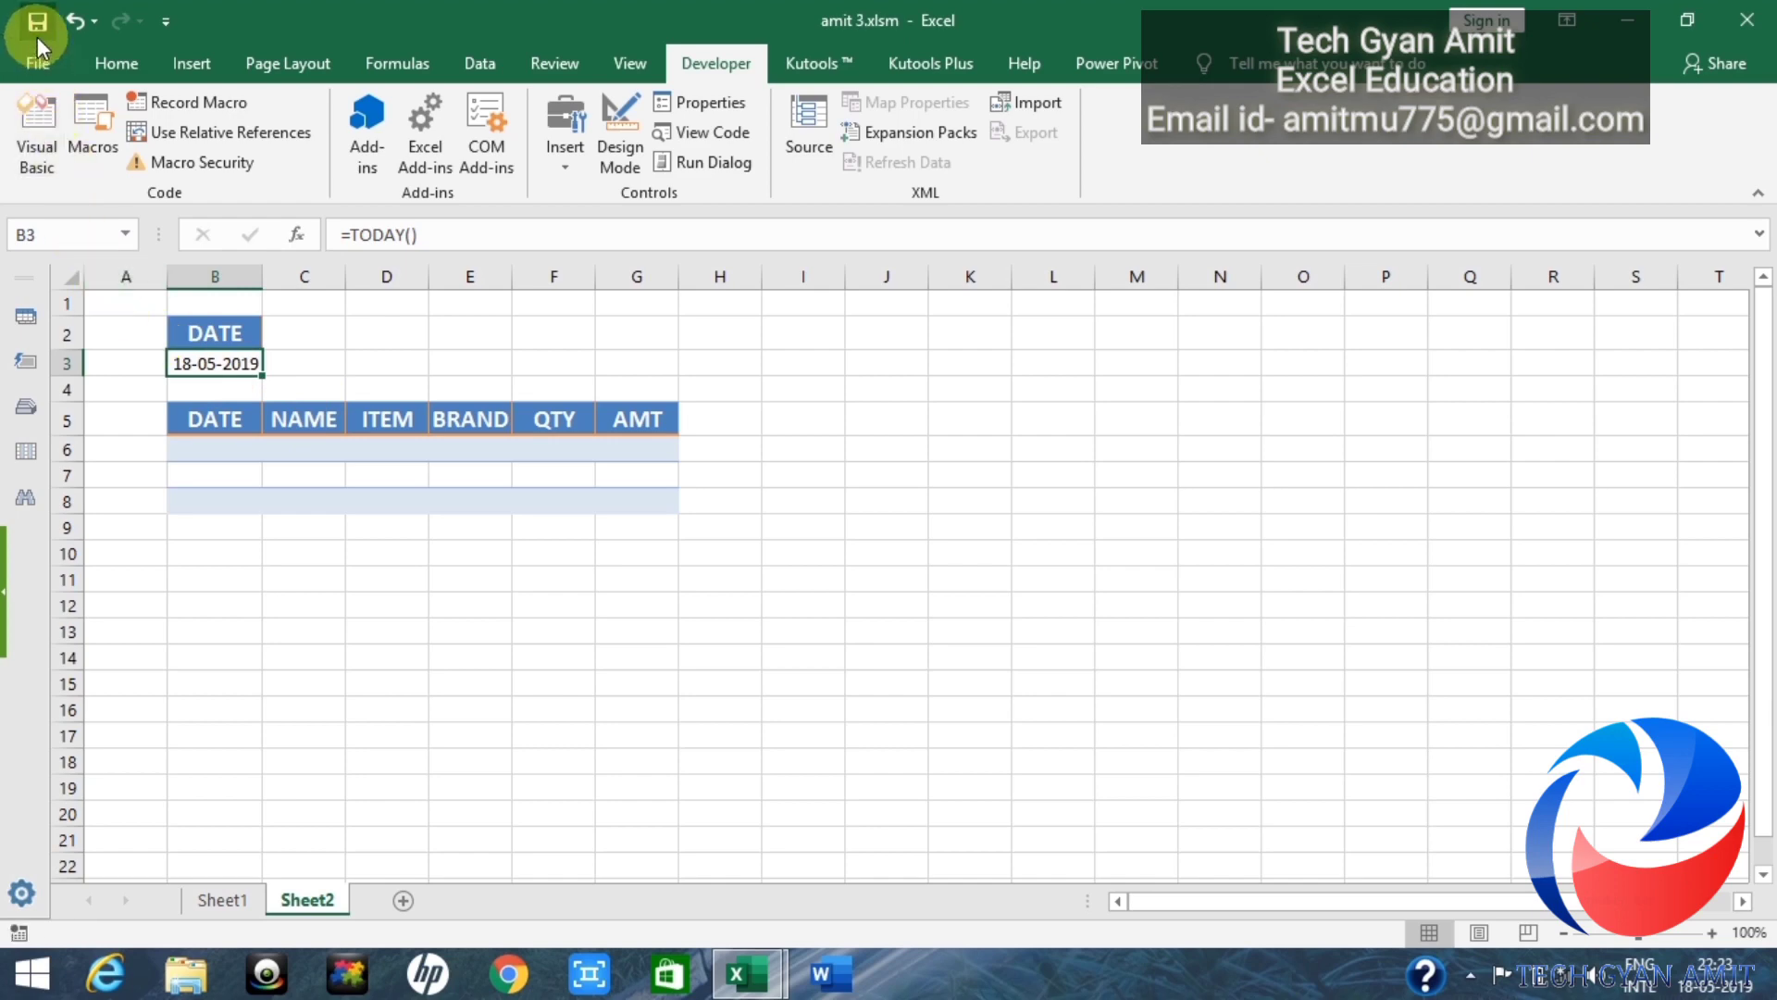
Step: Save a copy of the workbook to the Desktop as the Excel Macro-Enabled Workbook "amit 4.xlsm"
click(39, 67)
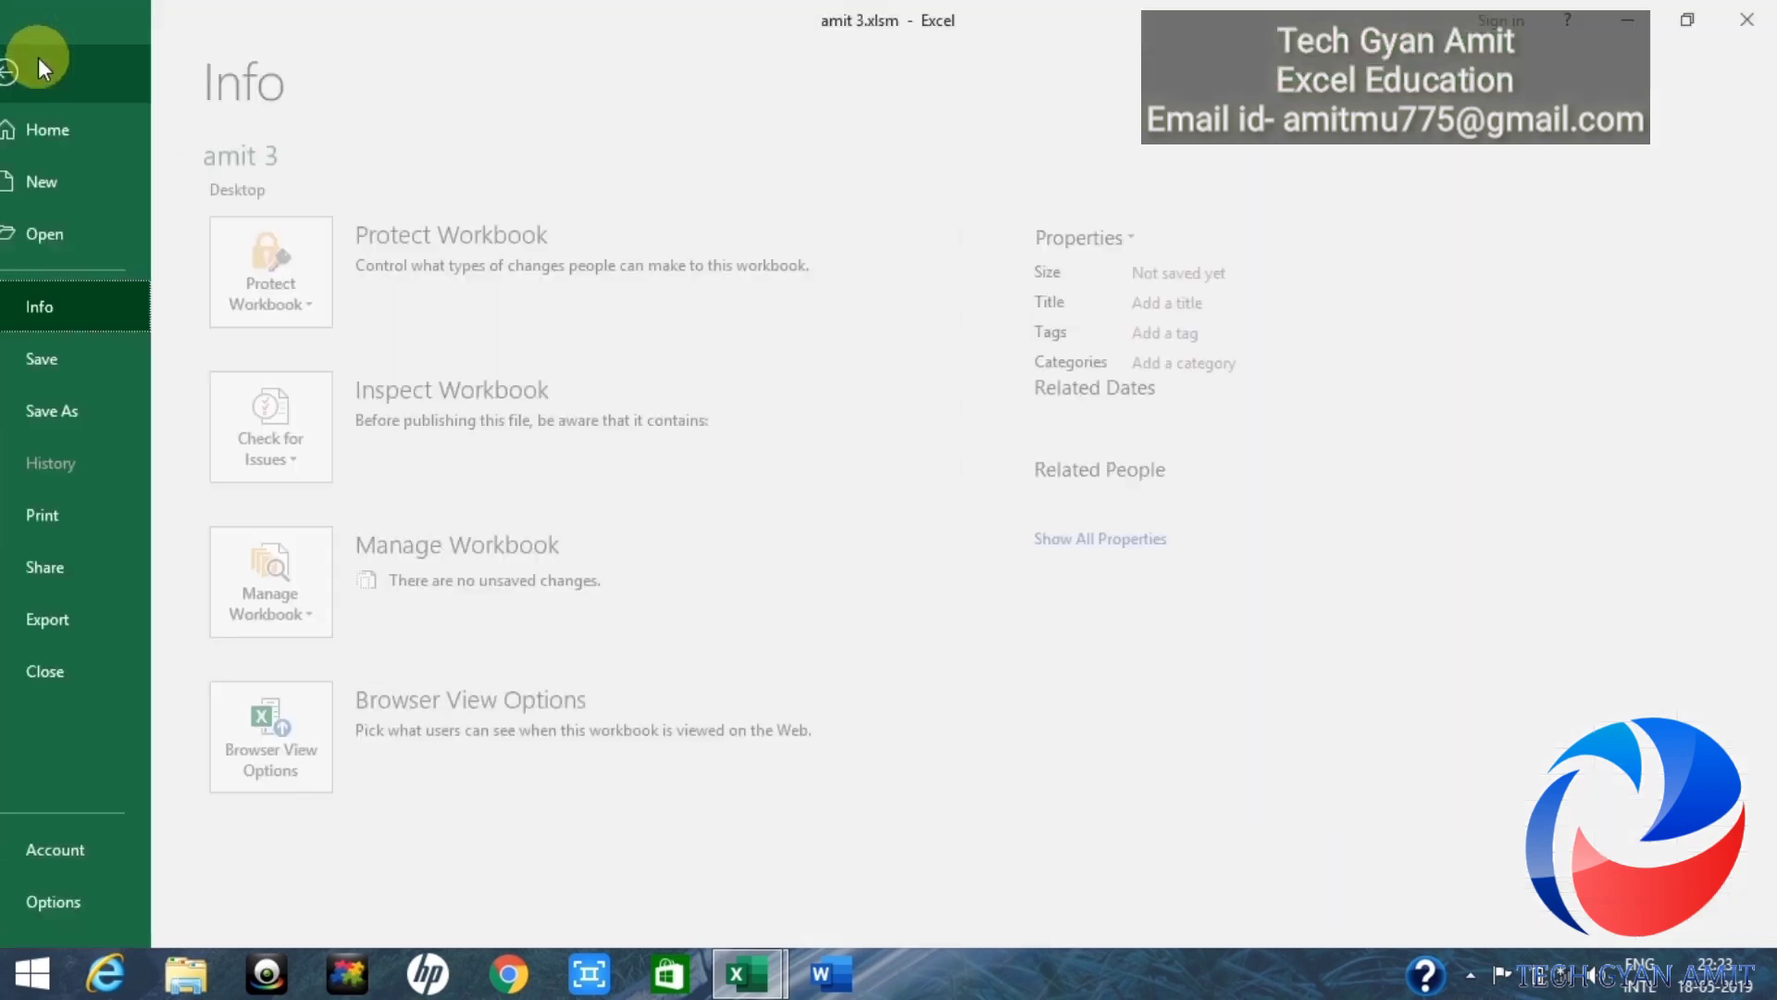
click(88, 422)
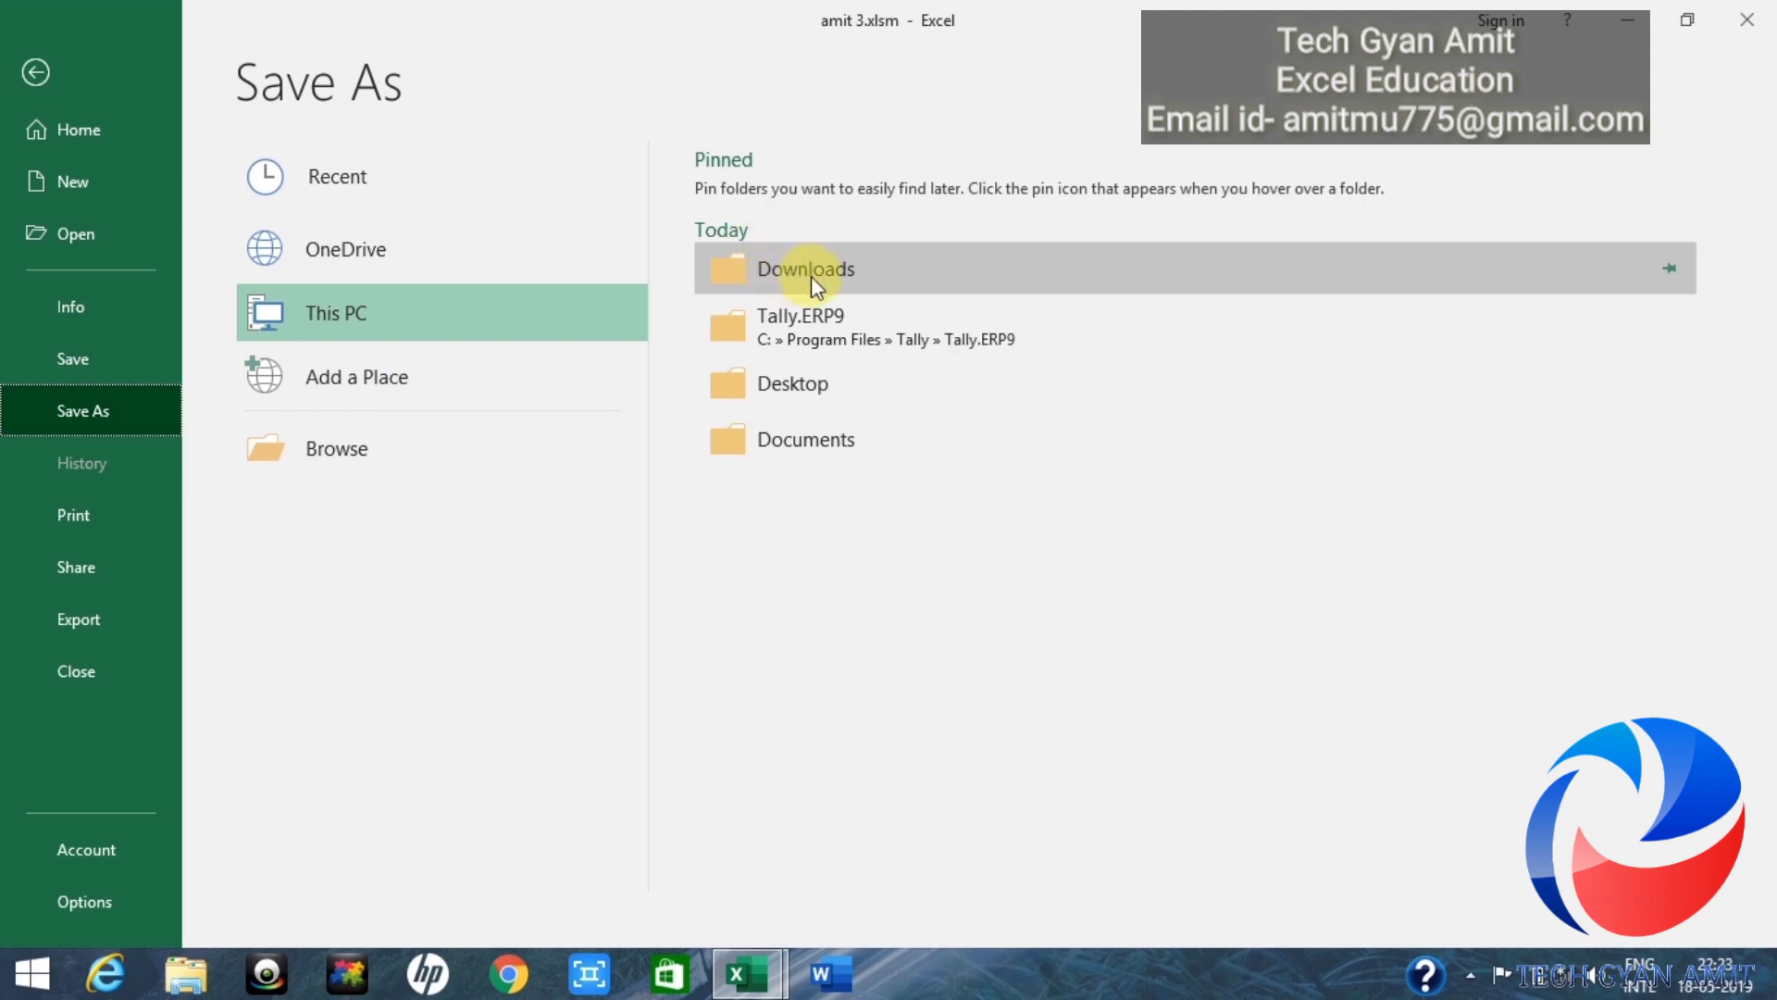
click(765, 326)
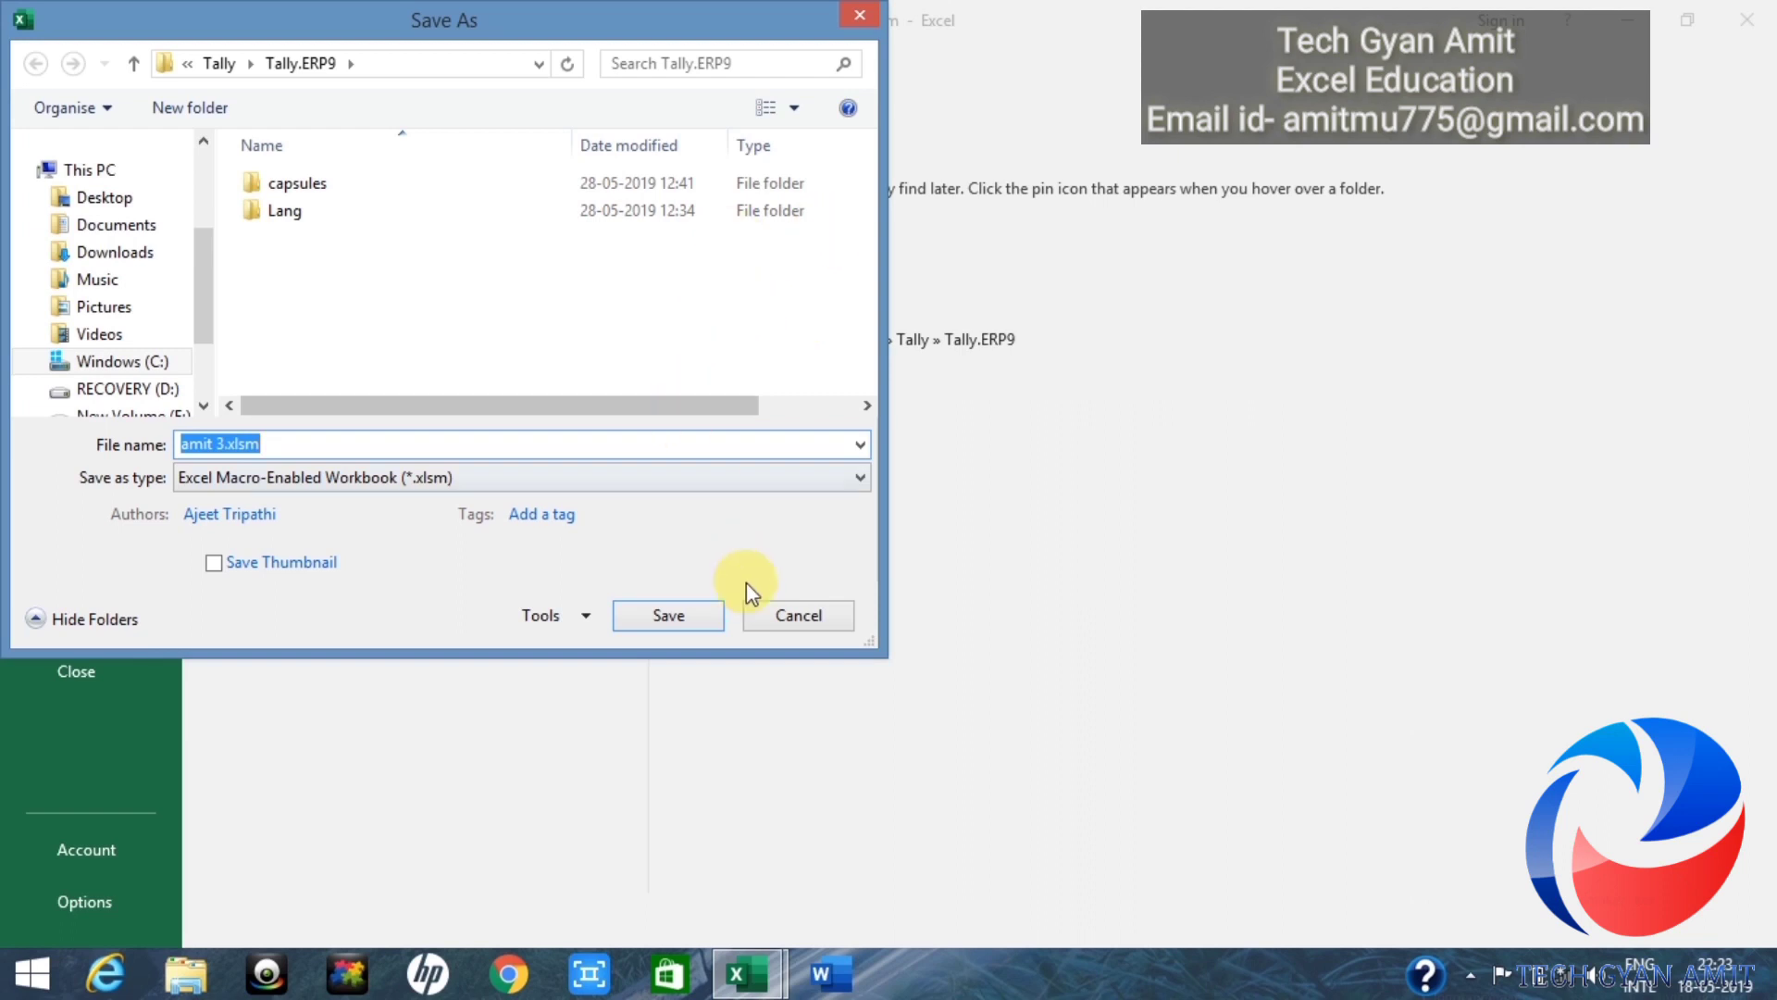
click(787, 618)
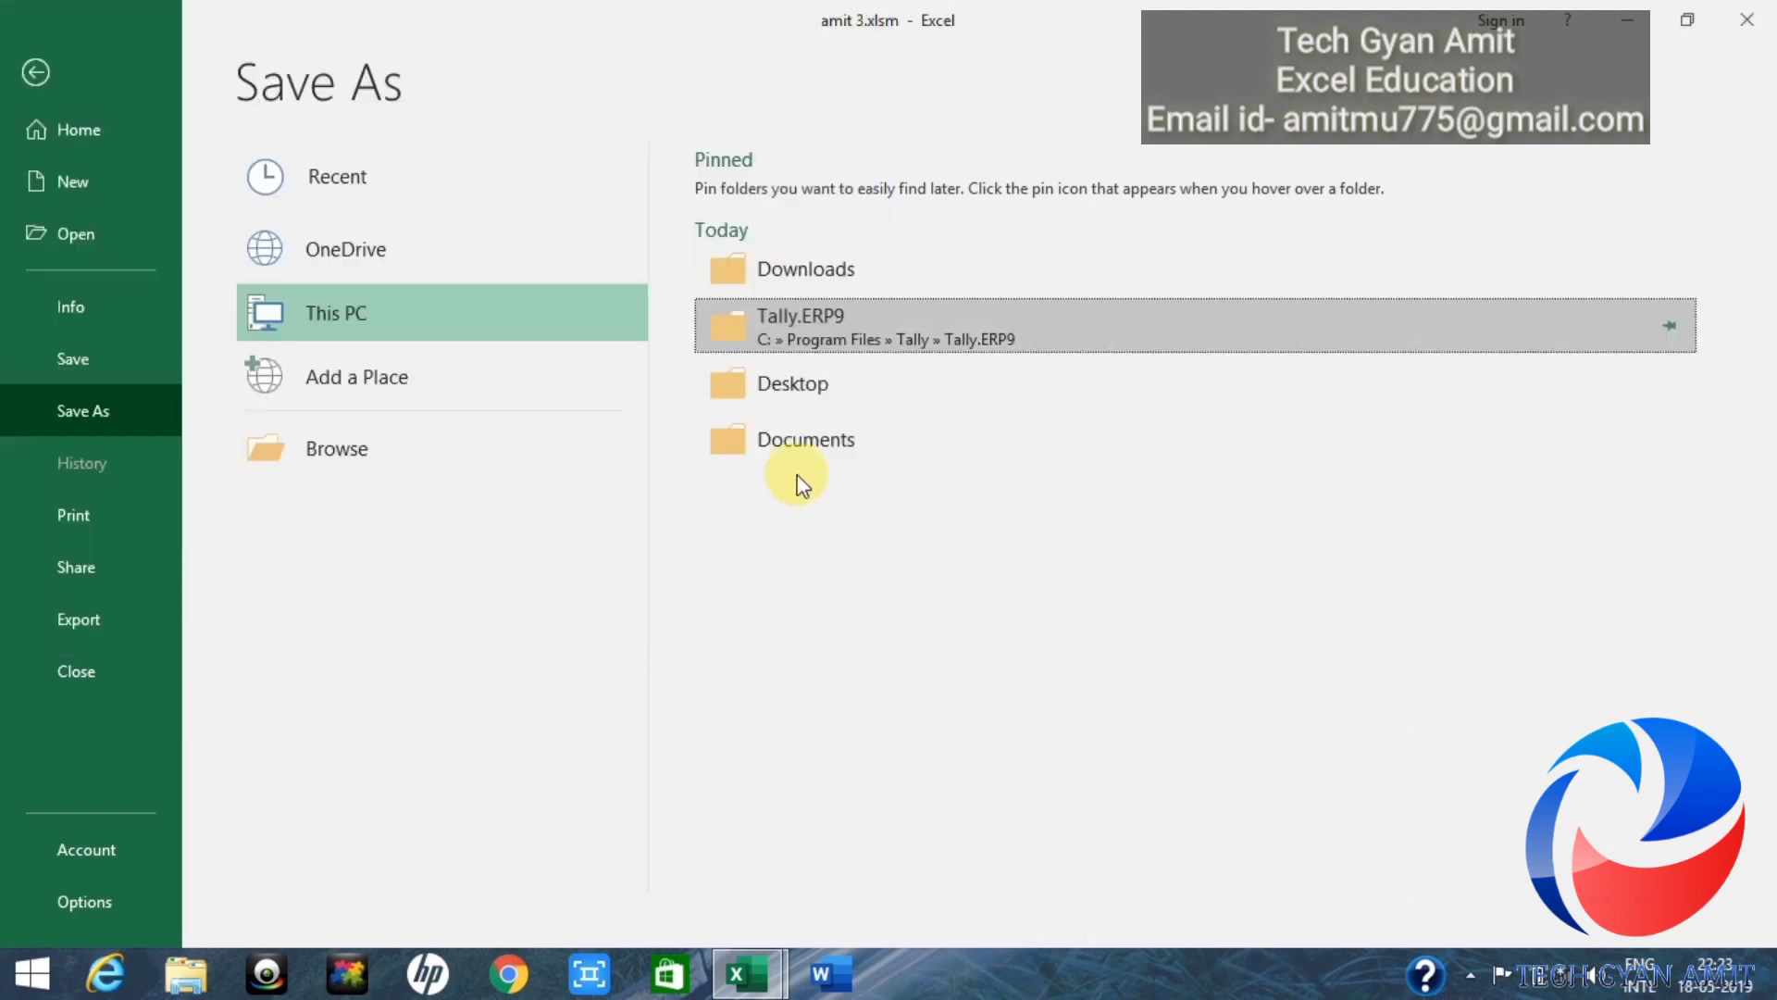
click(802, 405)
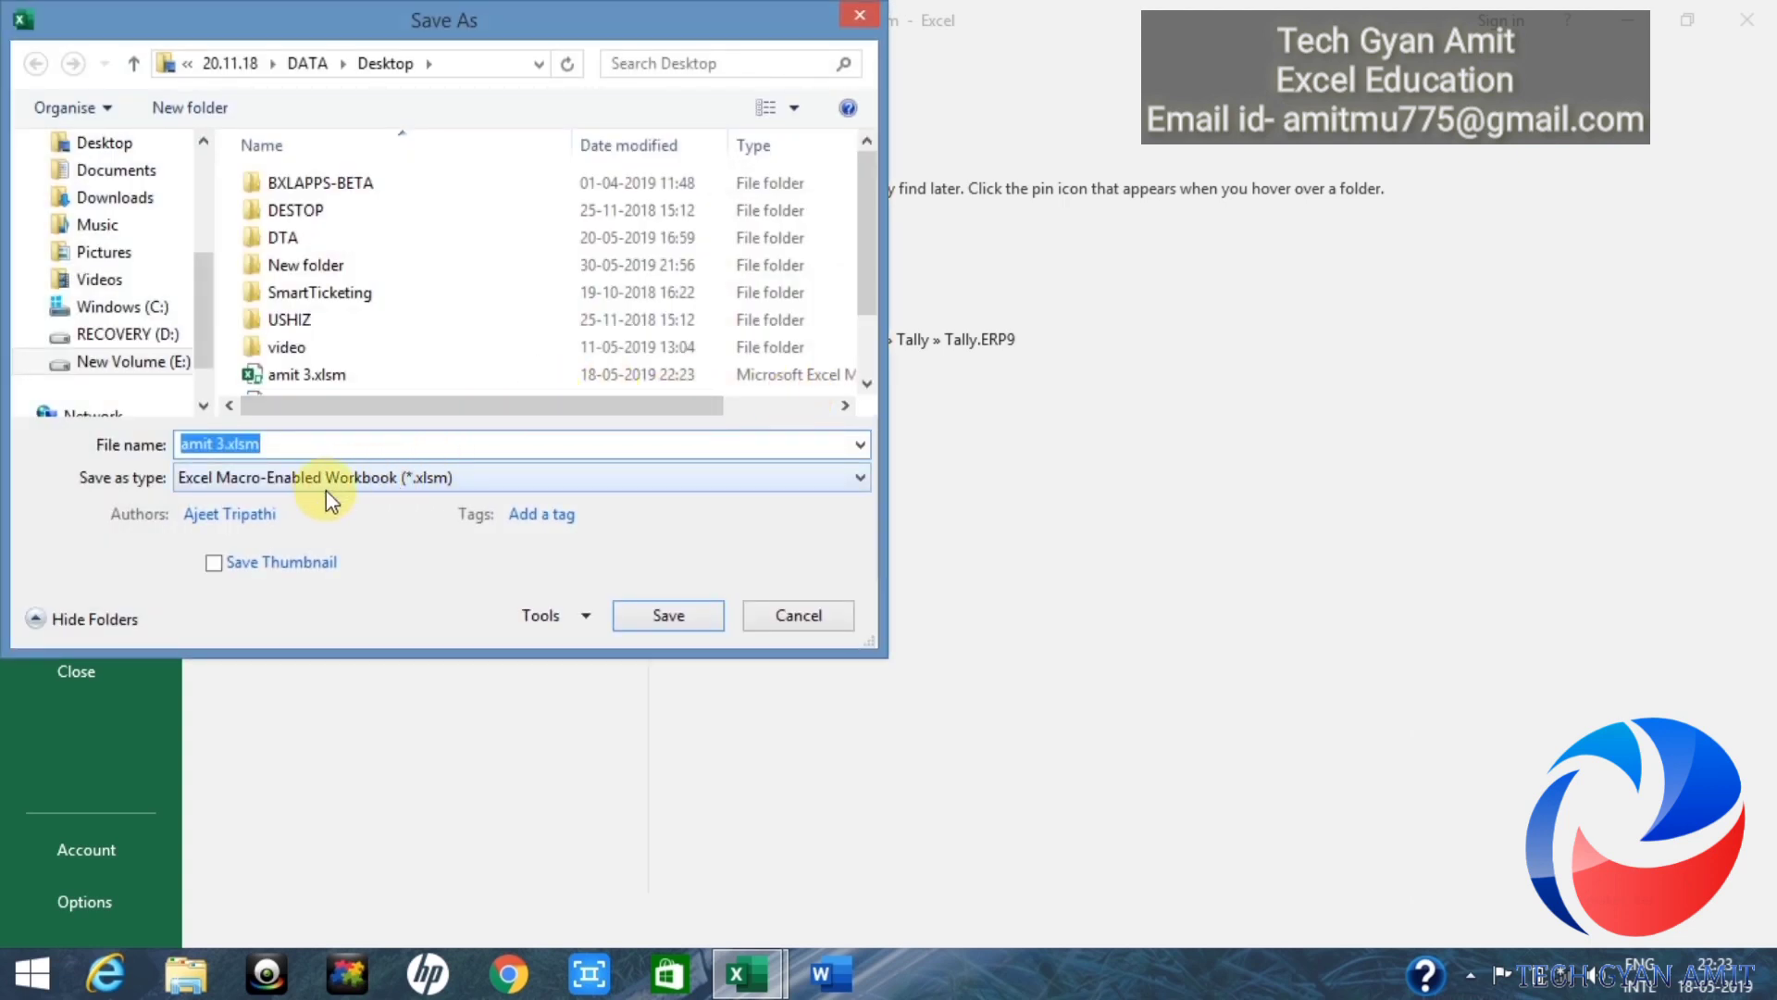
click(405, 485)
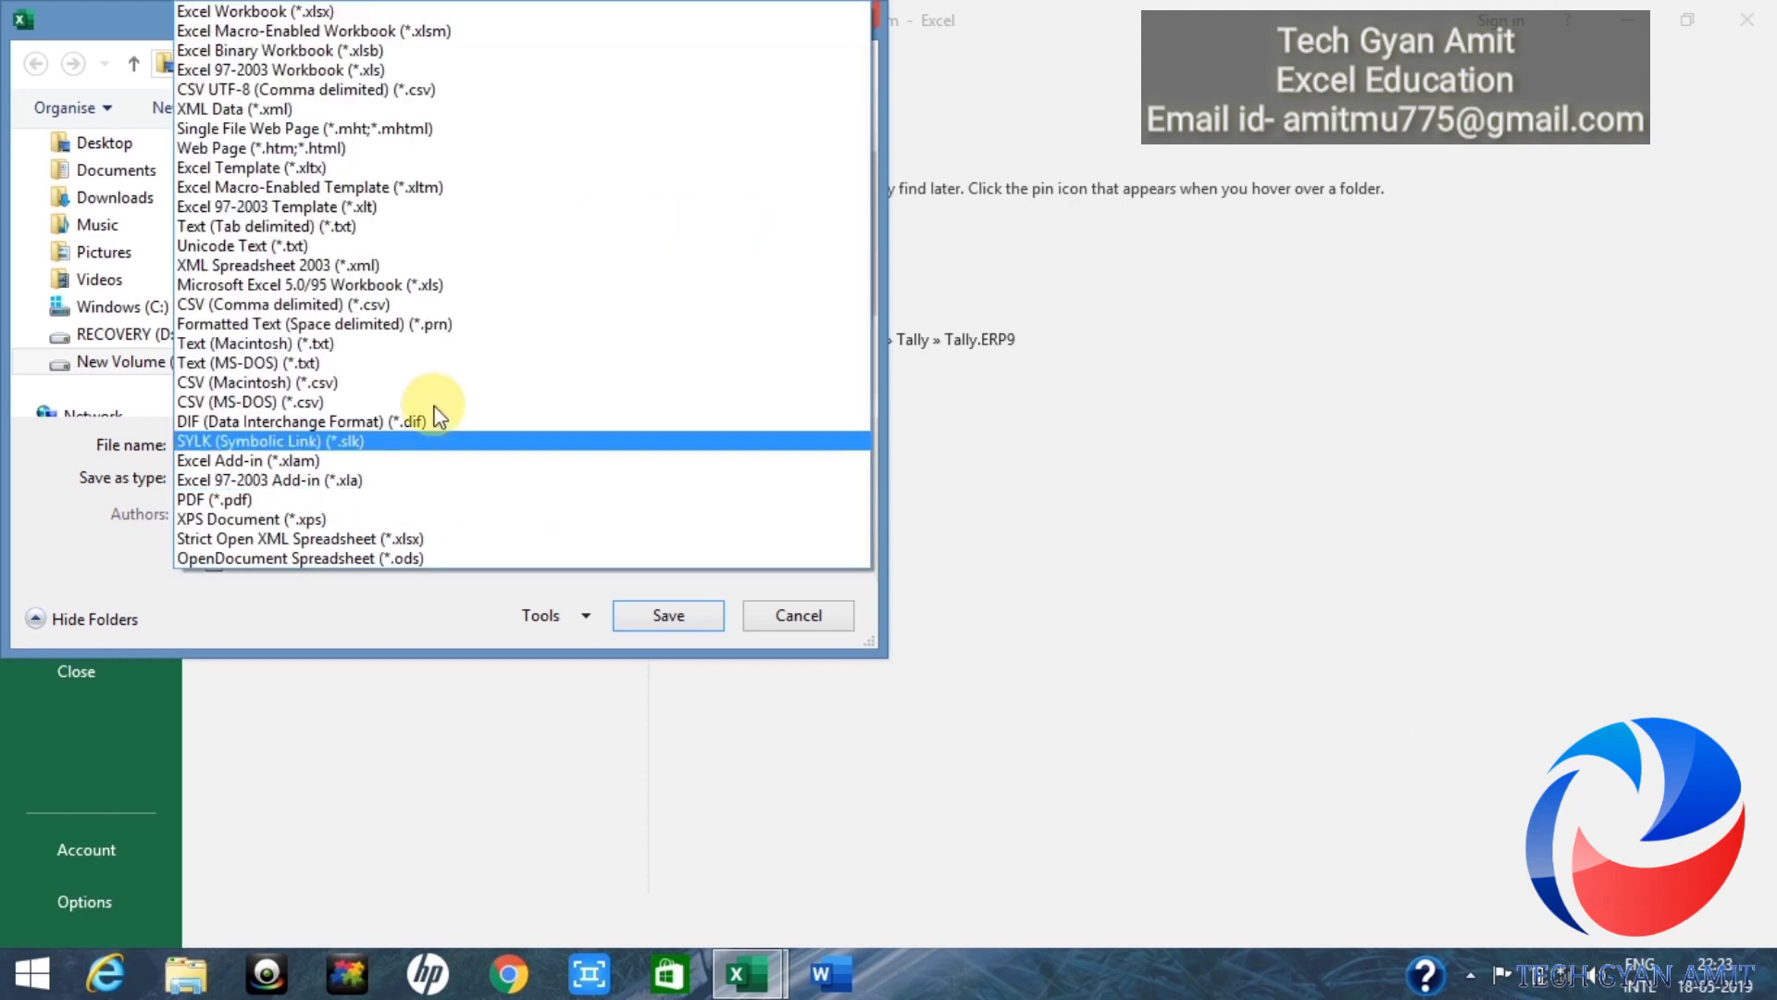
click(420, 31)
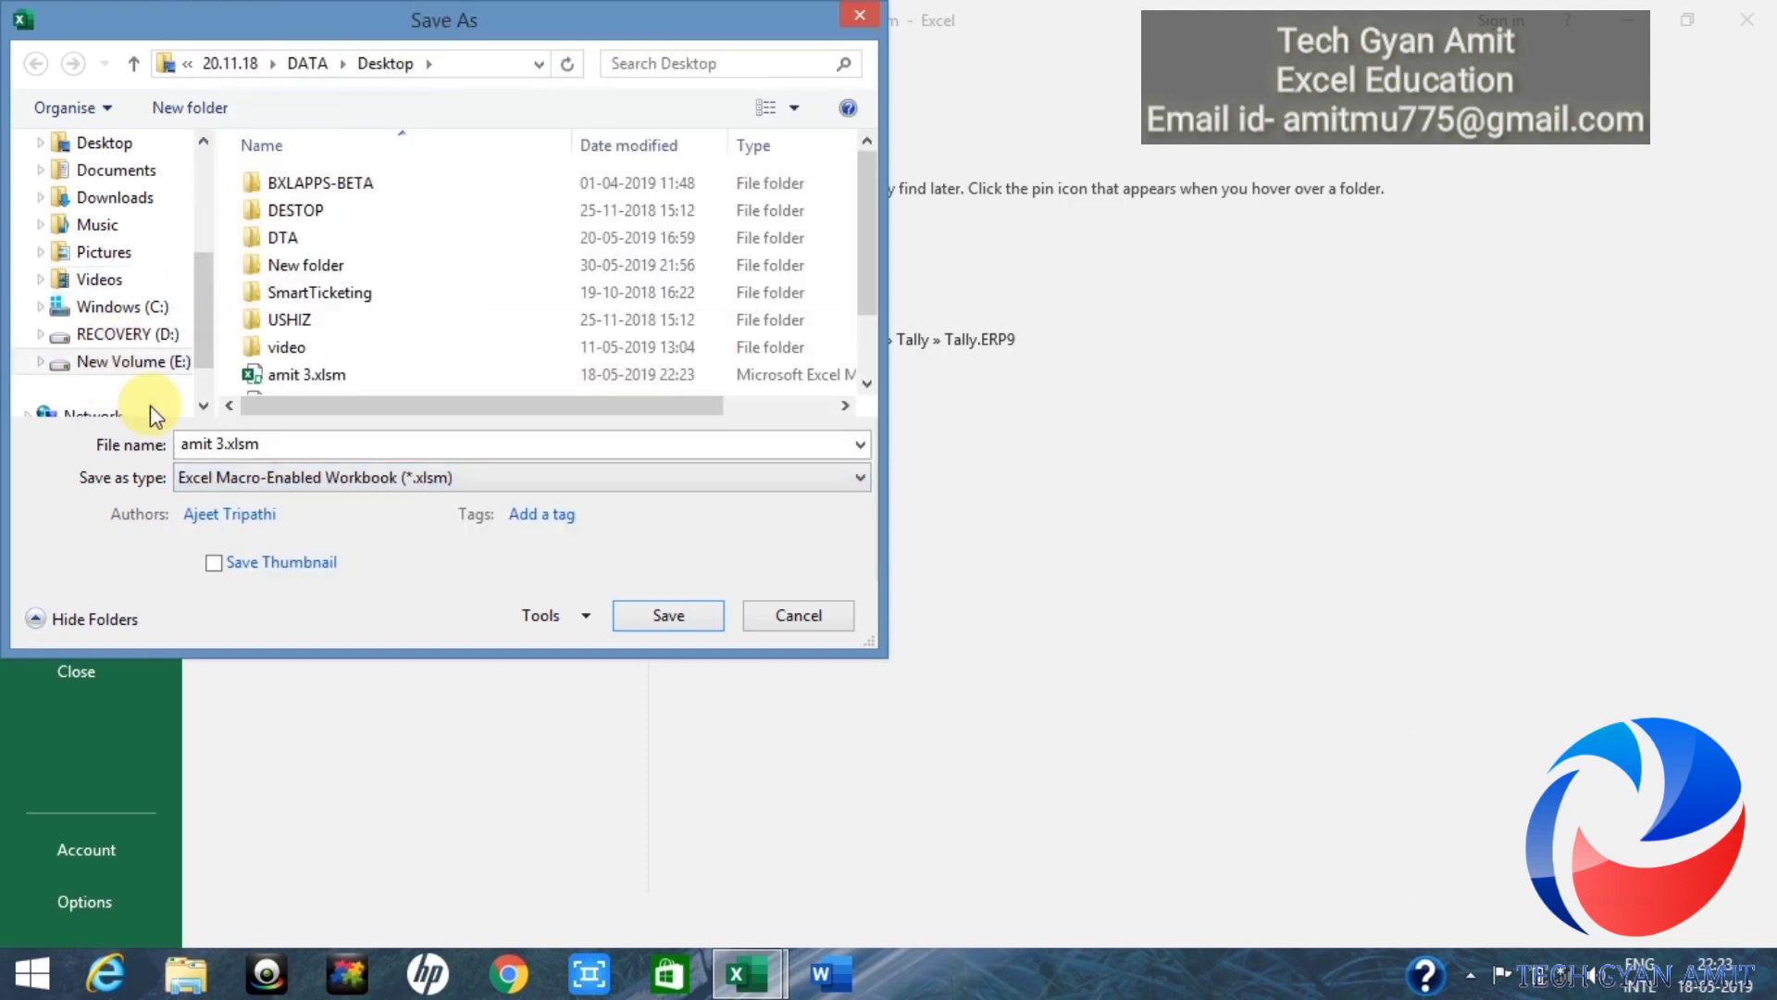
click(225, 445)
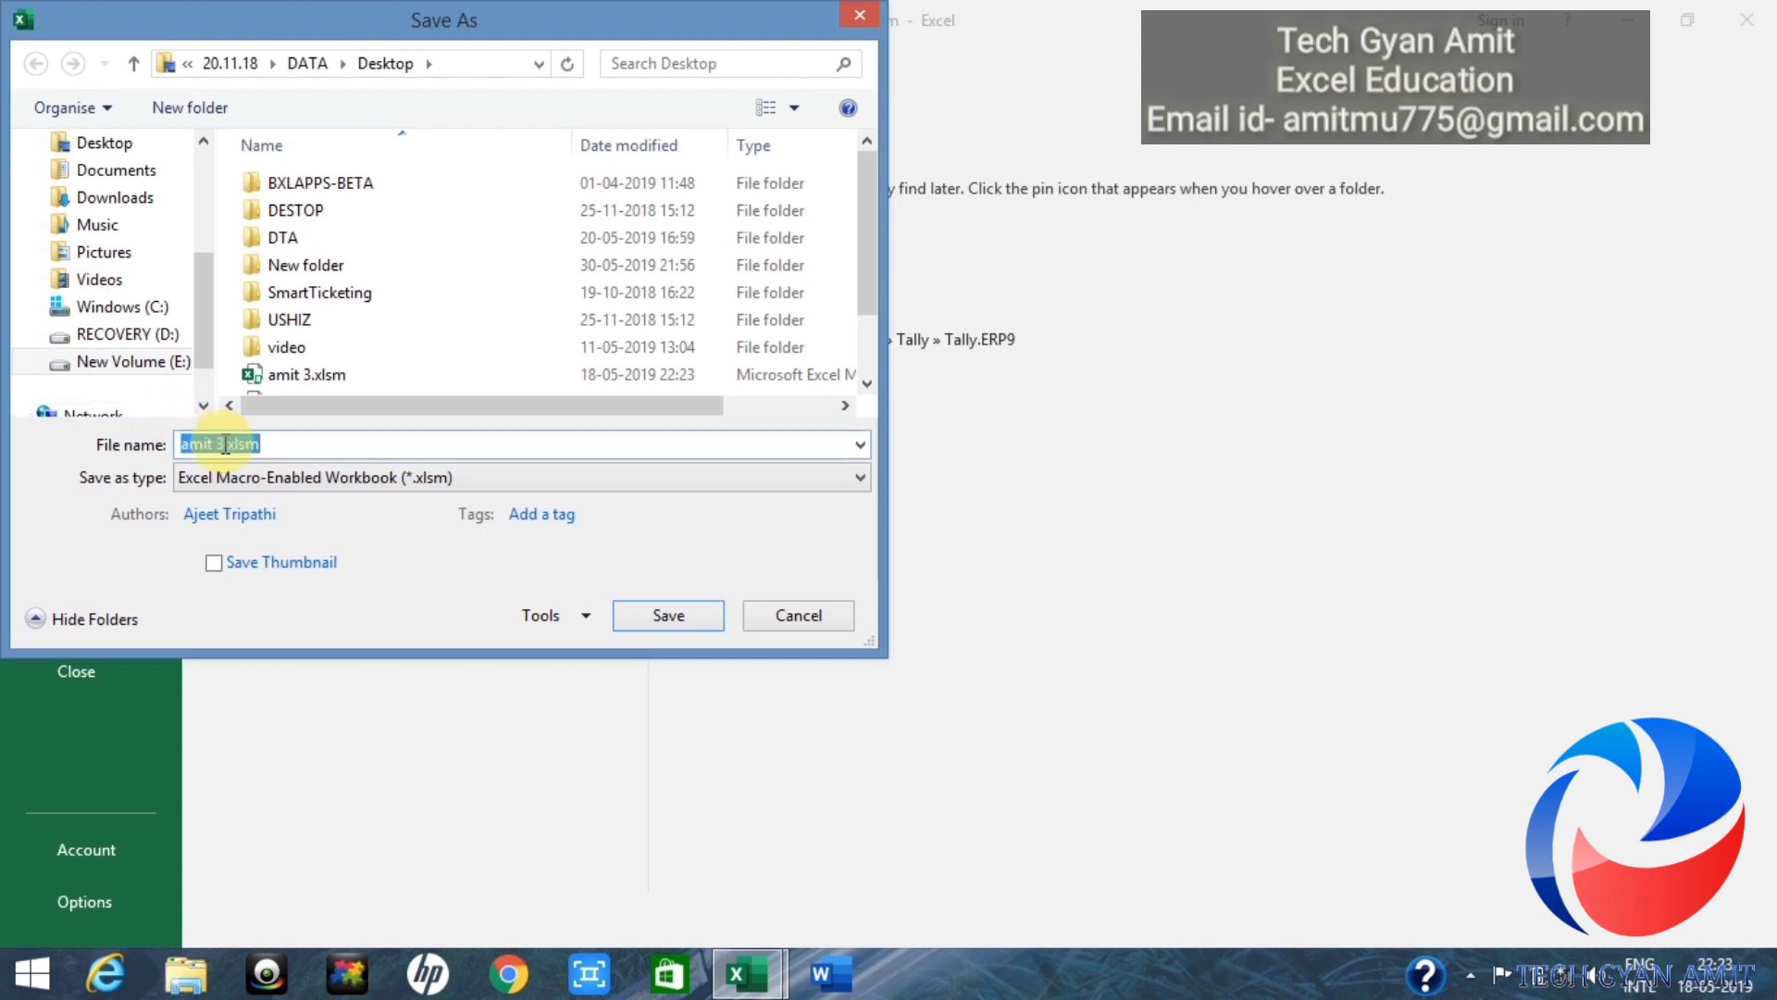
click(225, 445)
key(BackSpace)
text(4)
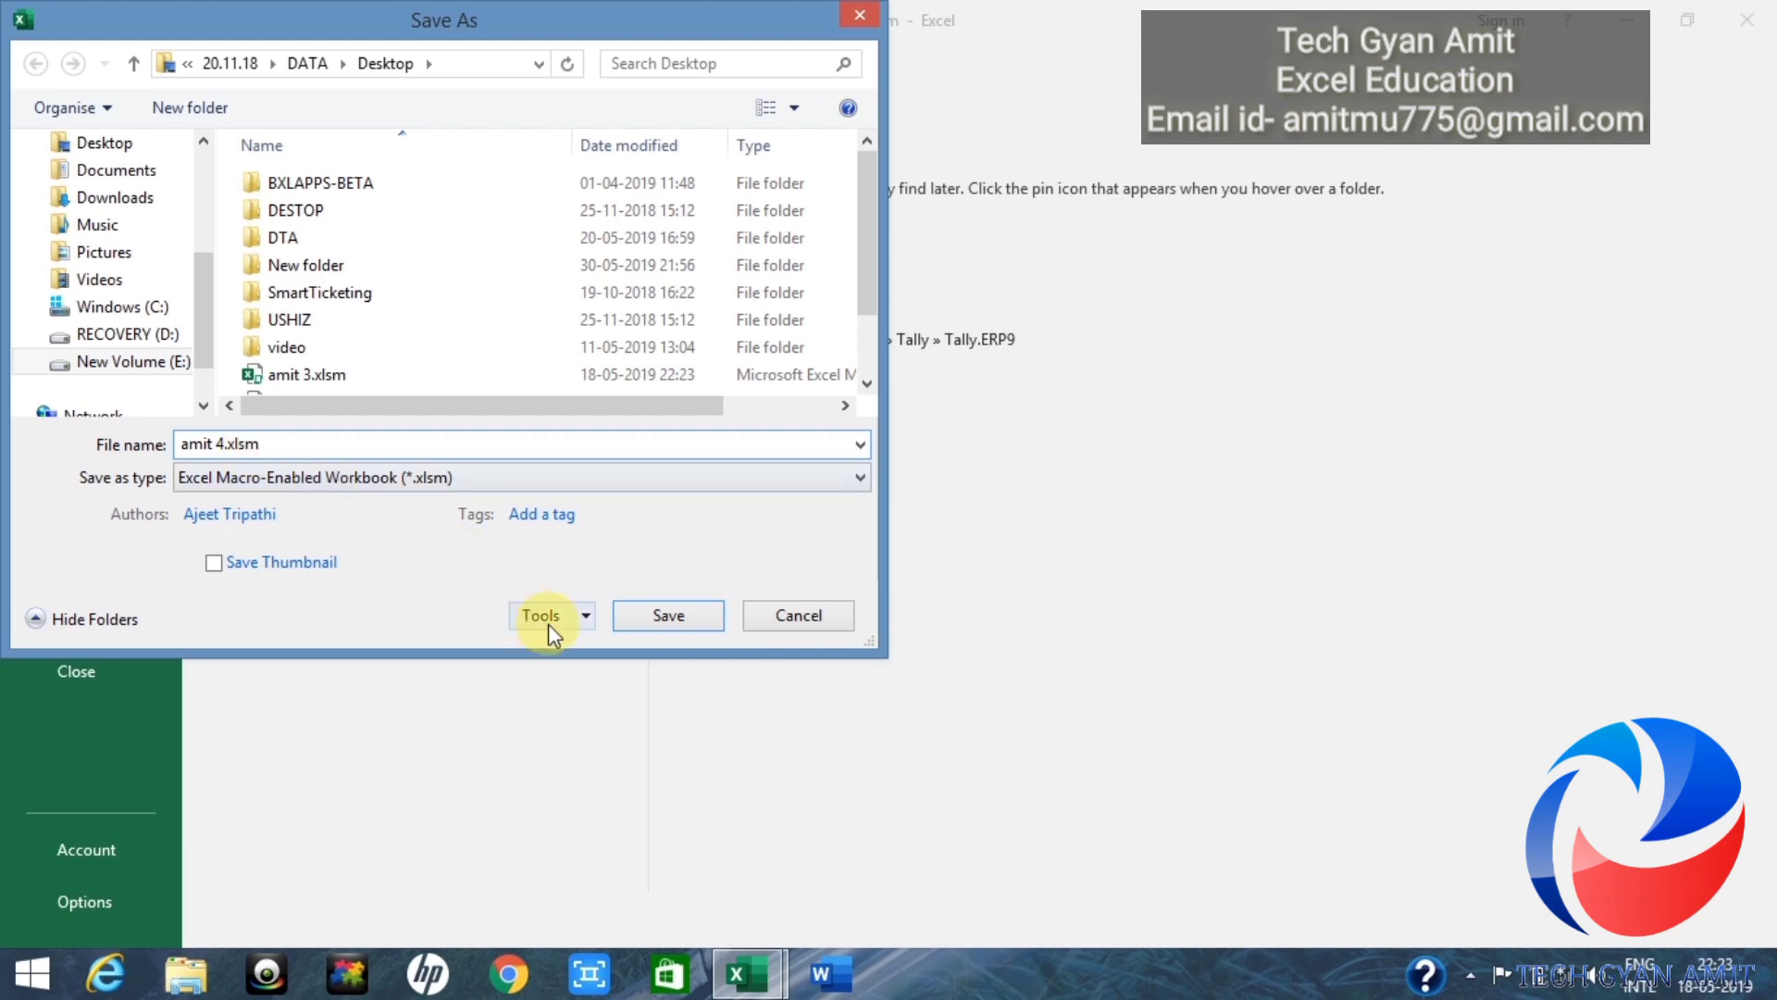
click(663, 614)
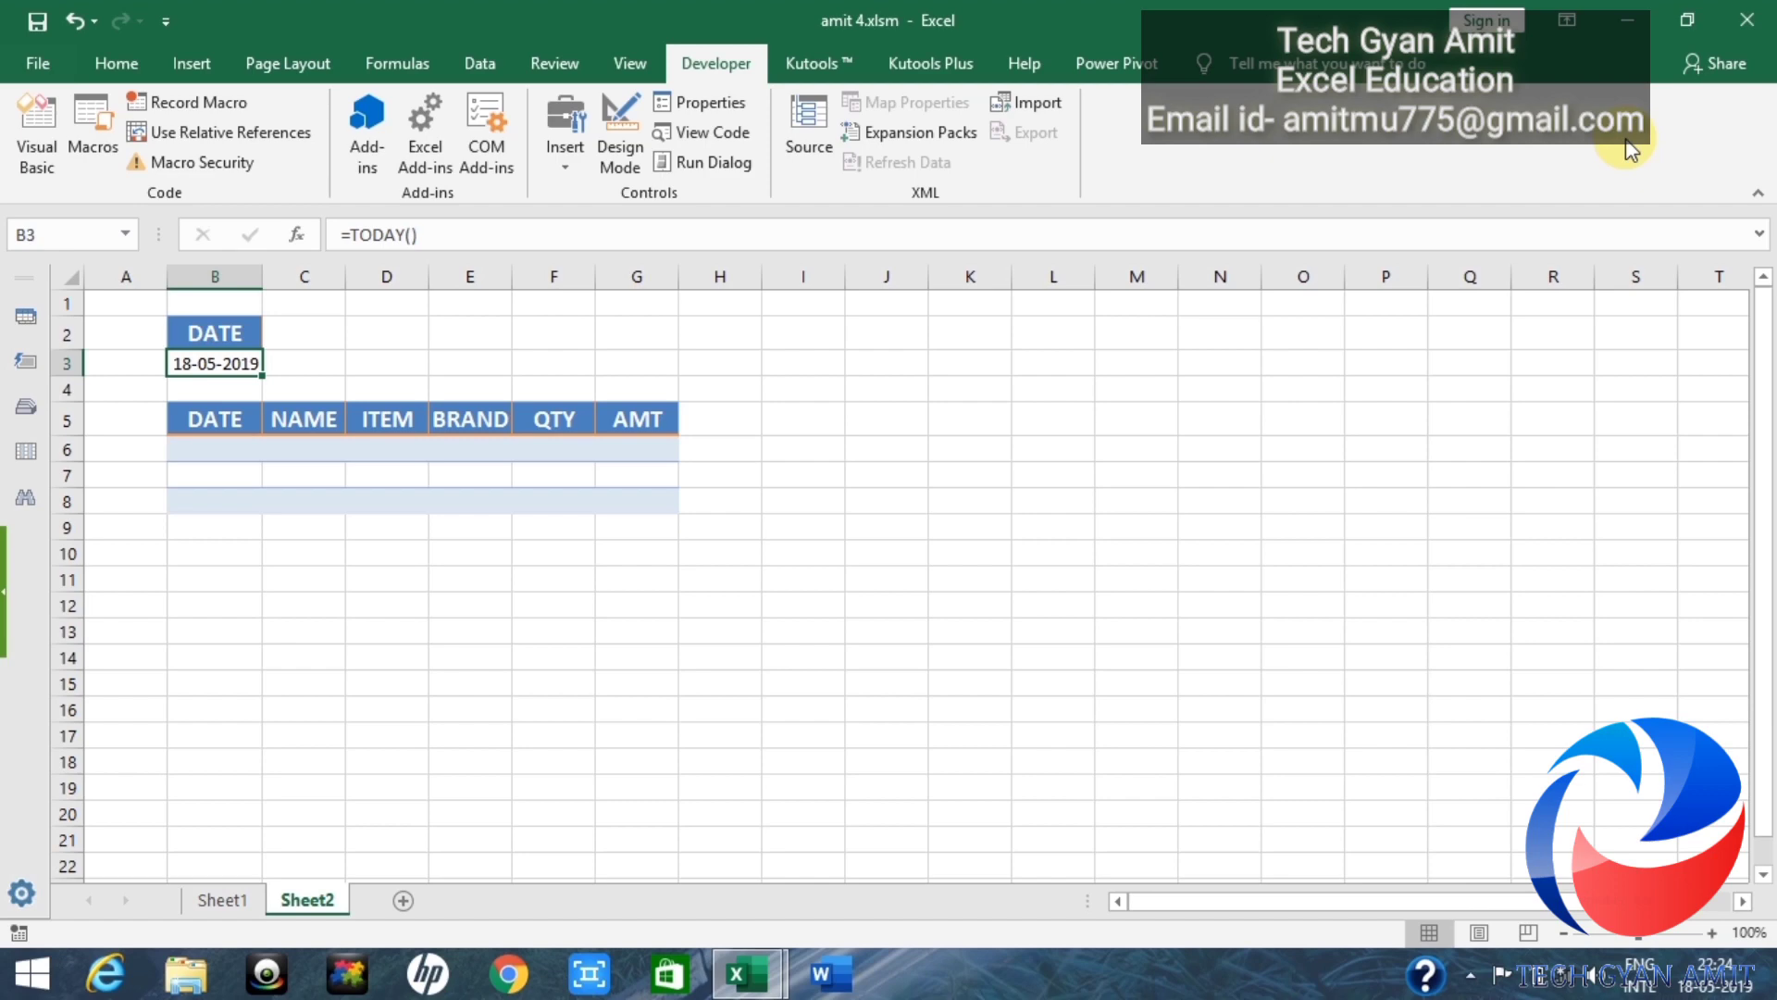
Step: Close the workbook, then reopen "amit 4.xlsm" from the Desktop with its macro content enabled
click(1747, 21)
click(1746, 21)
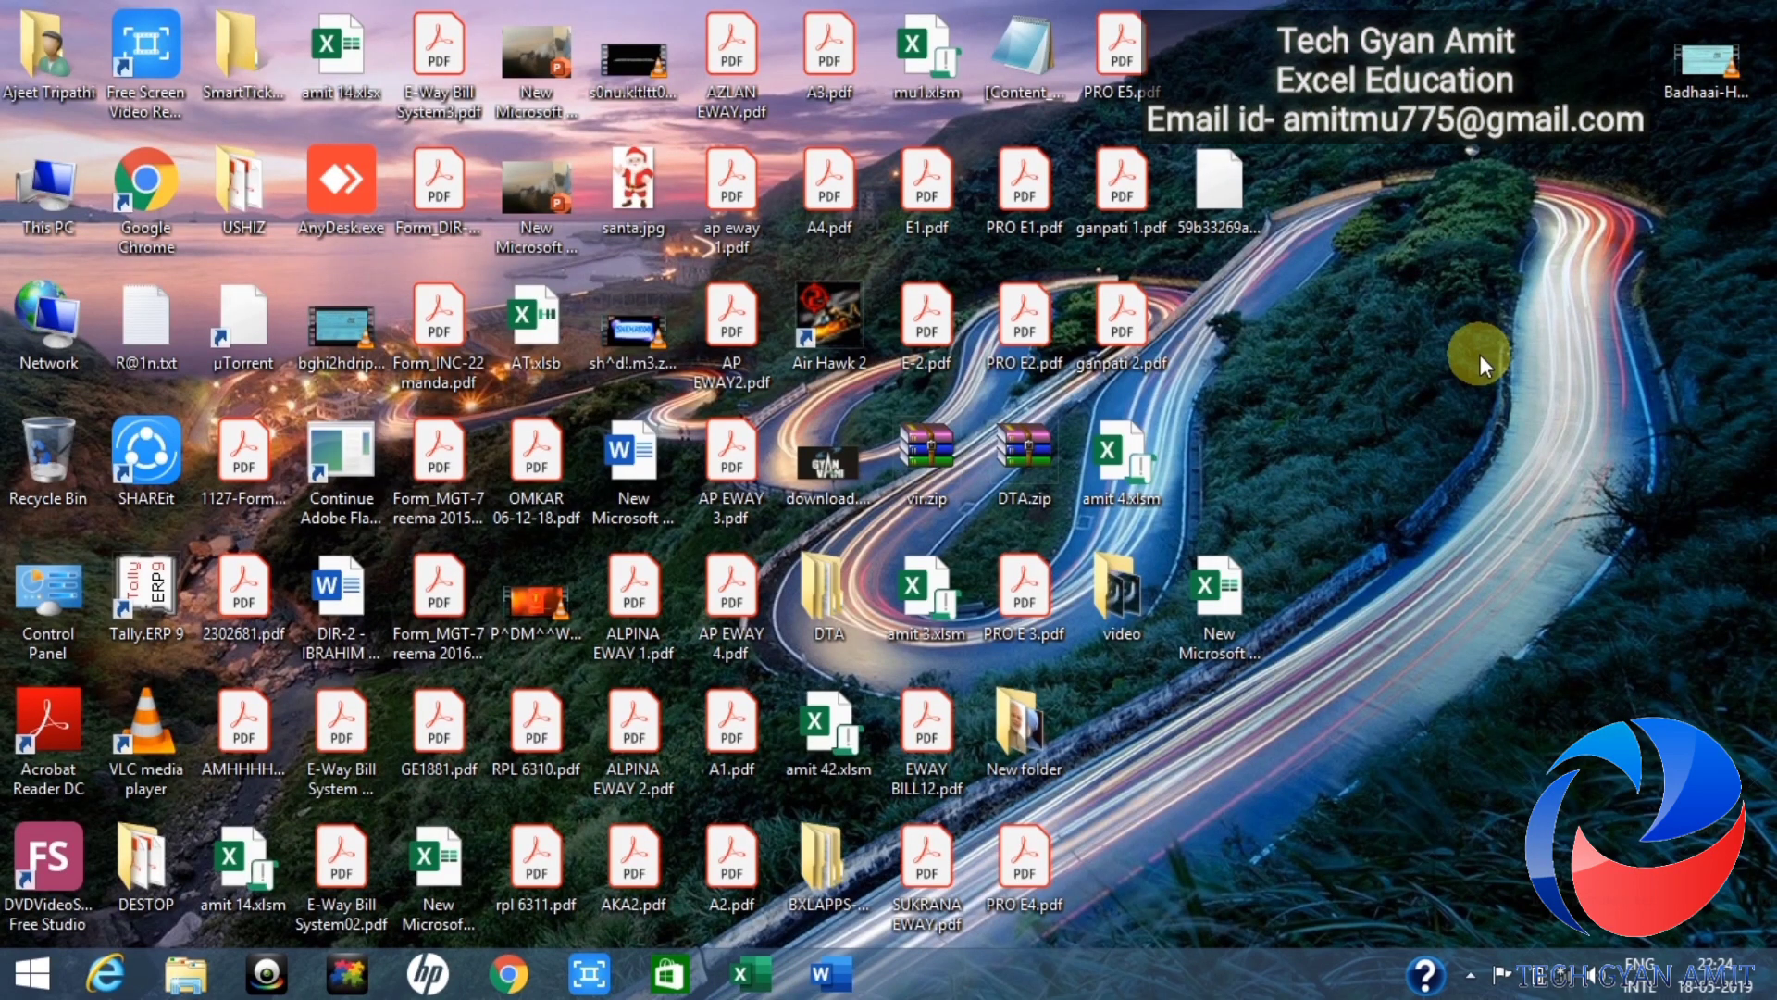
double_click(1153, 468)
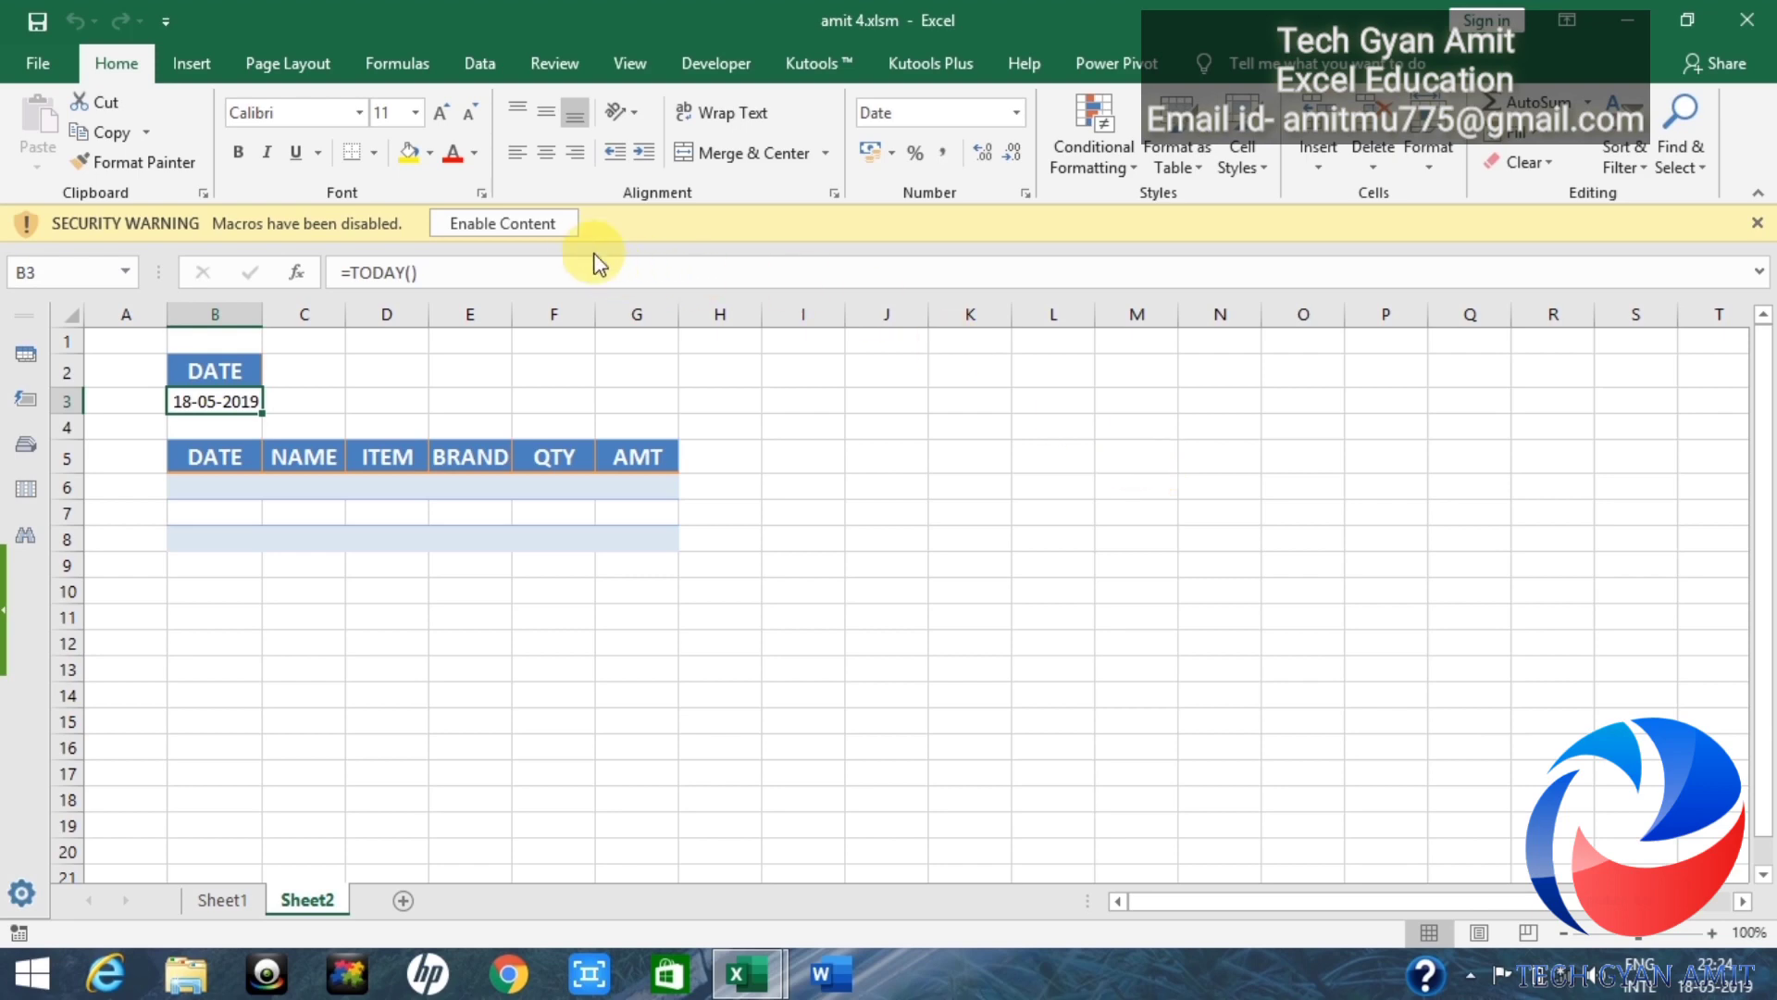
click(538, 225)
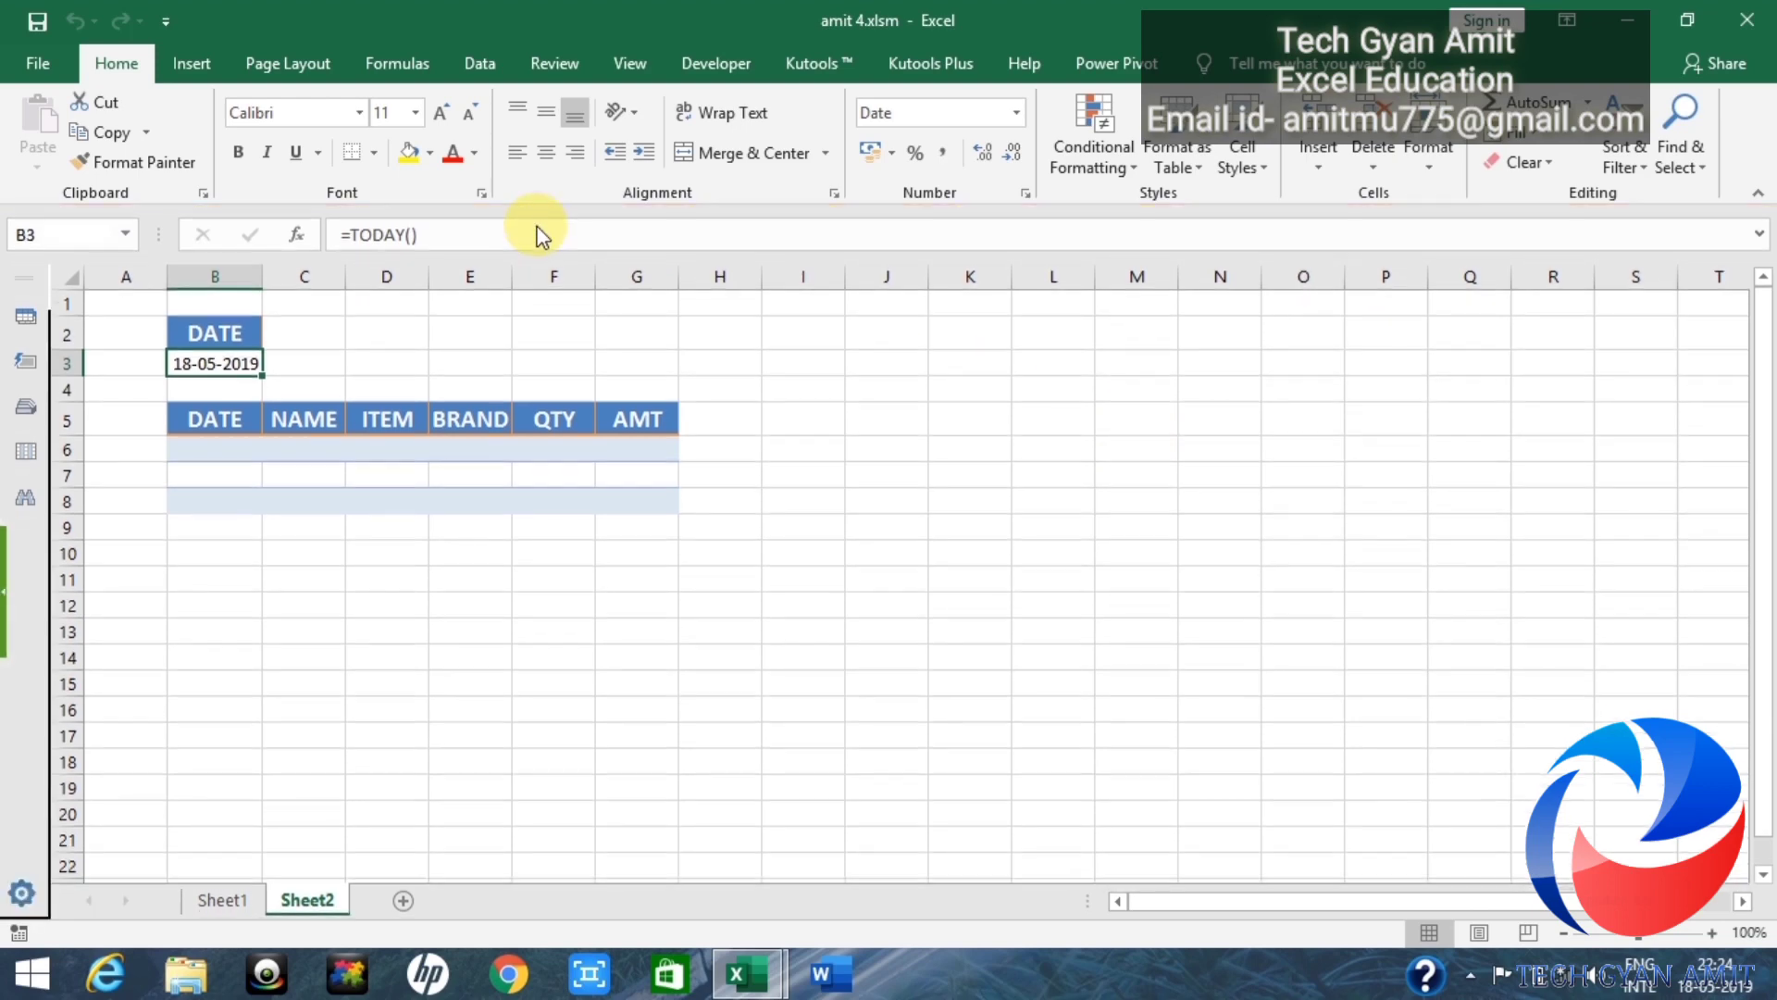